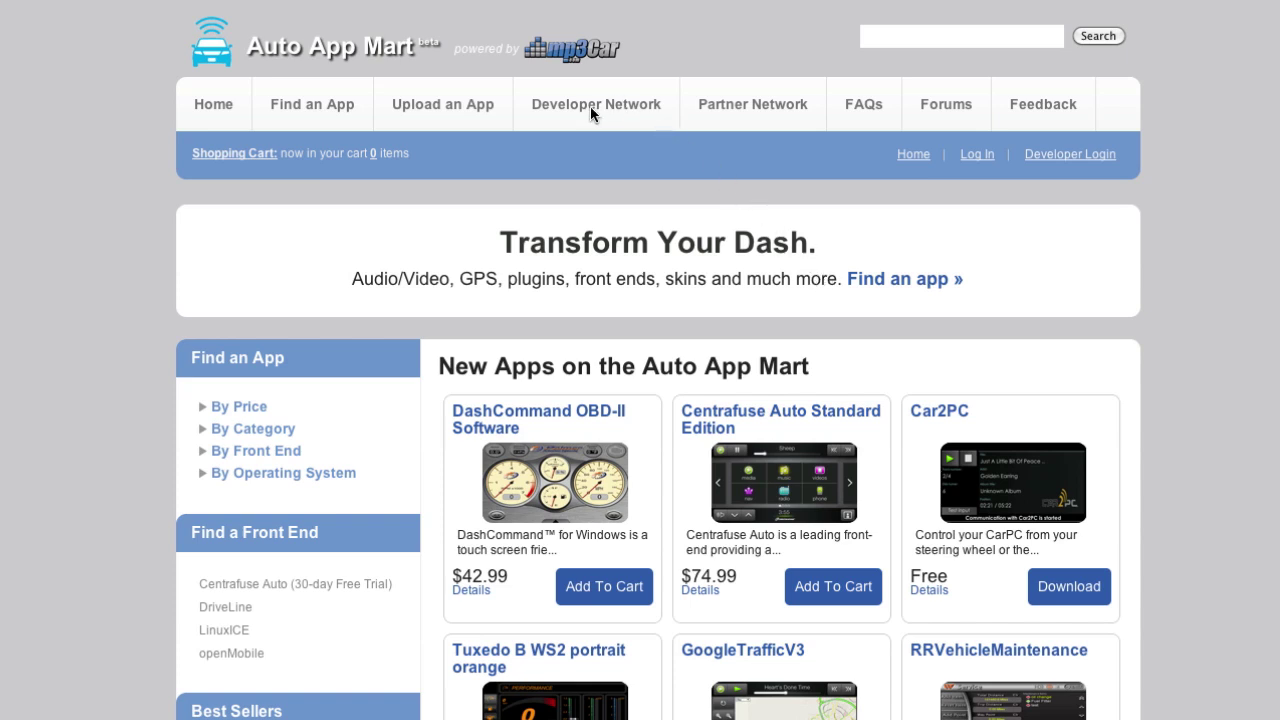
Go to the Developer Network page that explains how to become a developer.
click(621, 104)
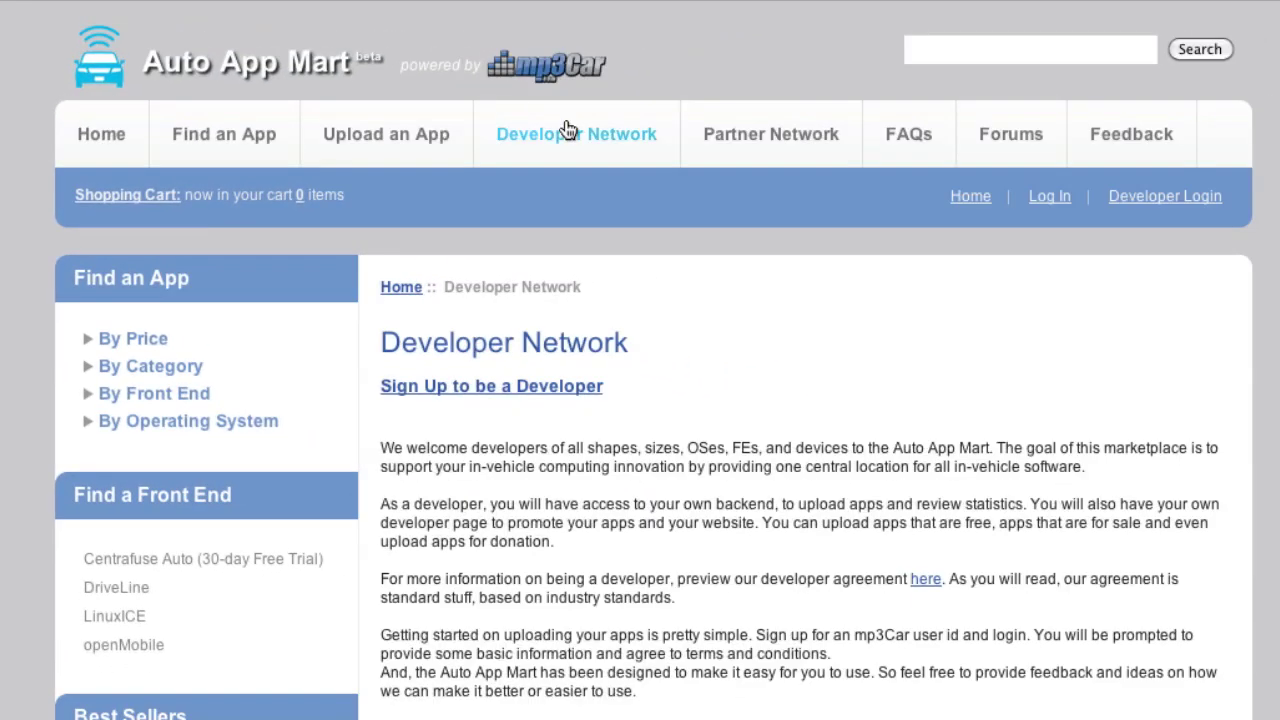
On the developer sign-up form, enter a new forum username, a password, and first and last name.
click(502, 380)
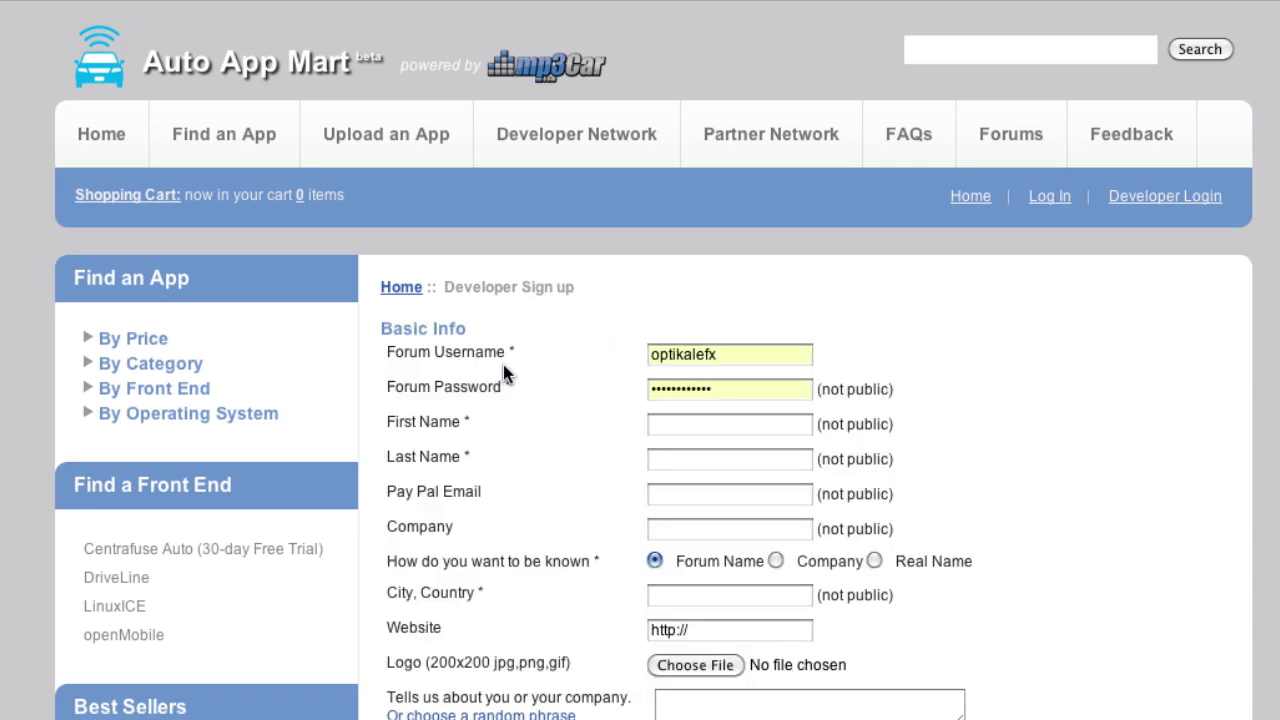
scroll(503, 364, down, 1)
double_click(688, 300)
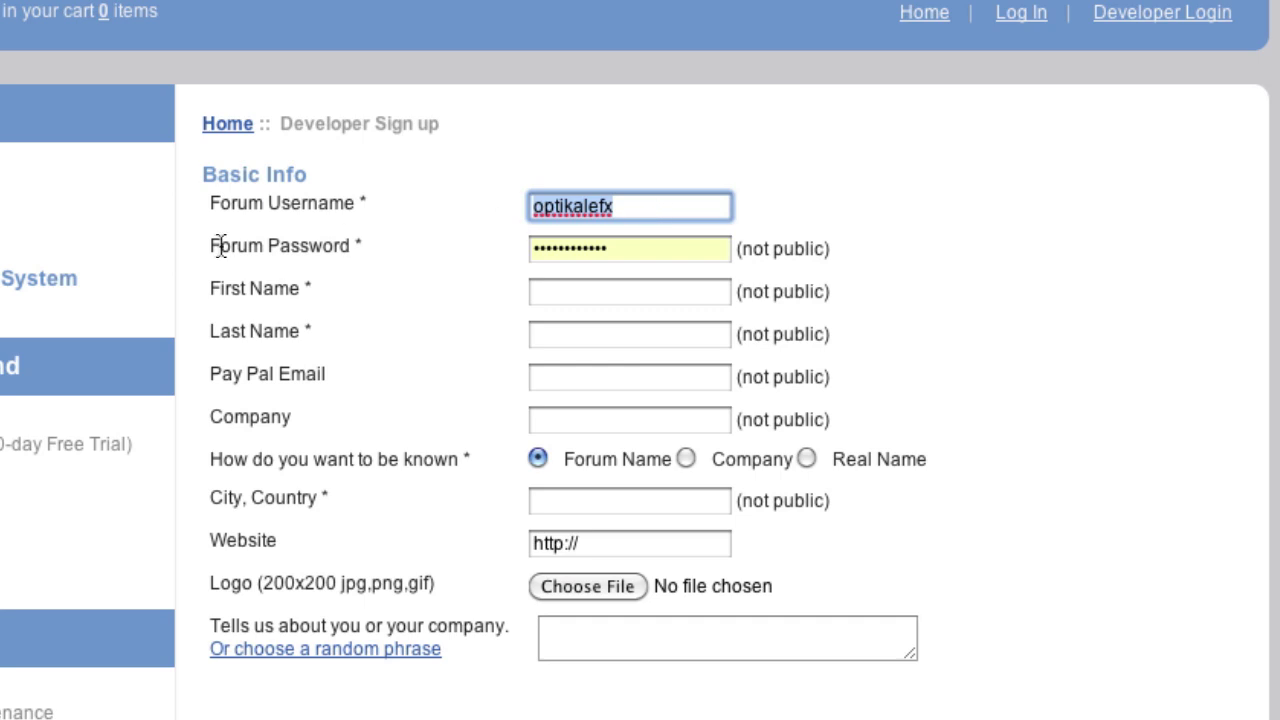
text(batman_be)
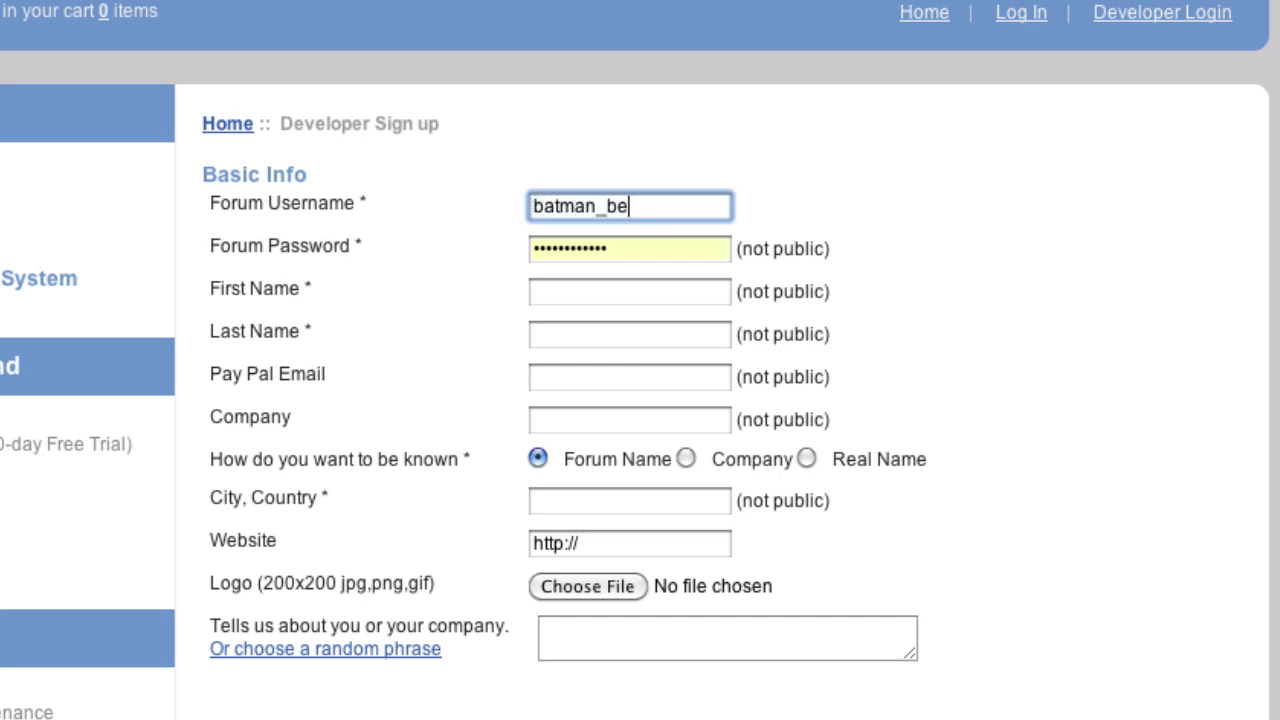
text(gins)
key(Tab)
text(batman)
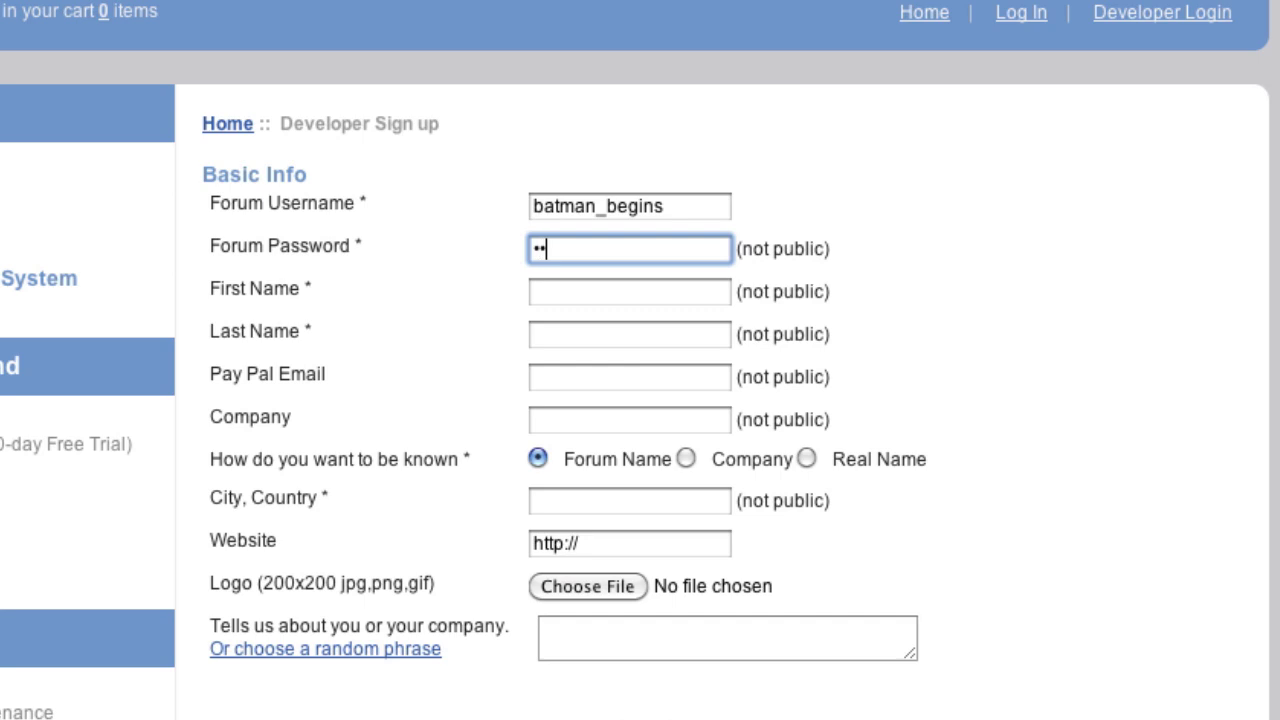
key(Tab)
text(B)
key(BackSpace)
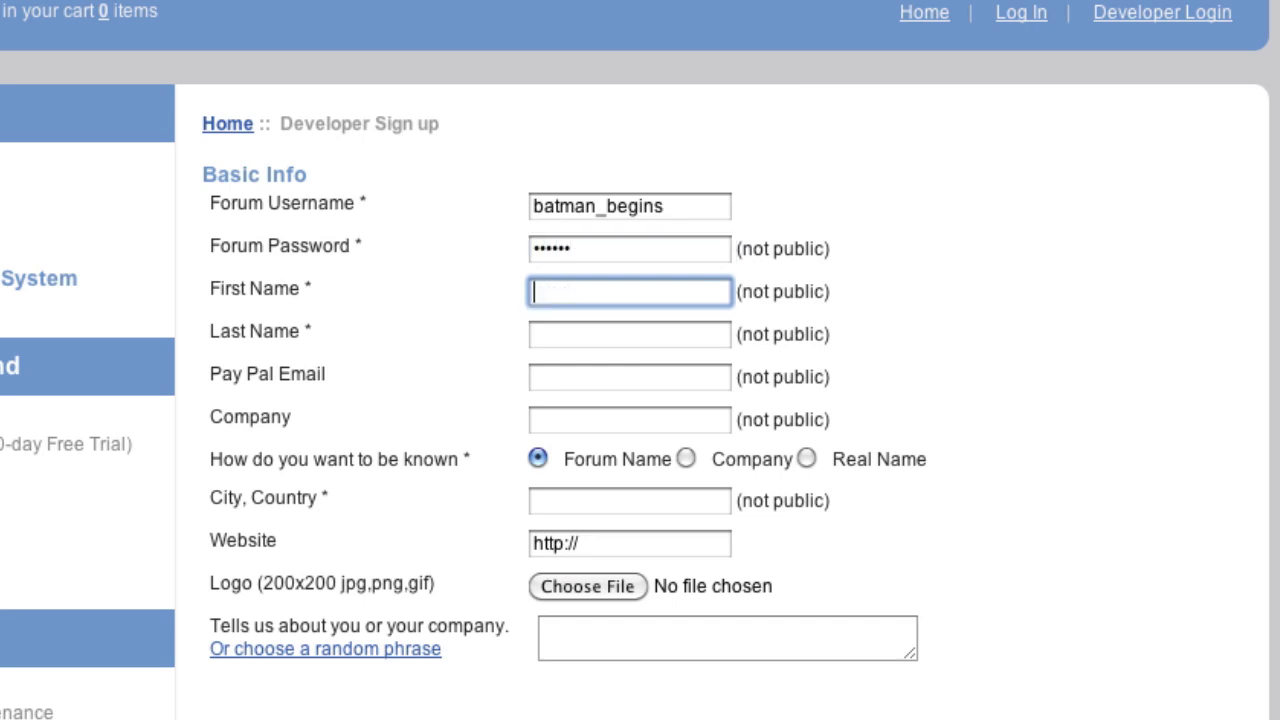
text(Bruce)
key(Tab)
text(W)
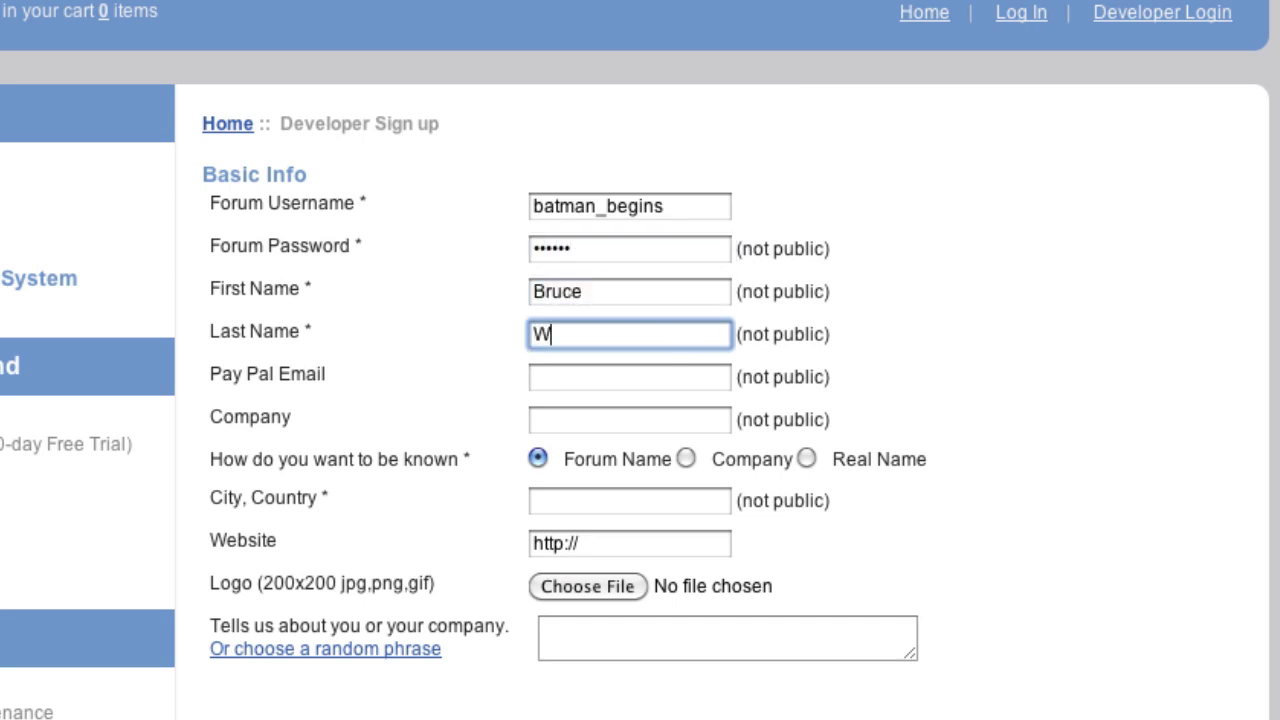
text(ayne)
key(Tab)
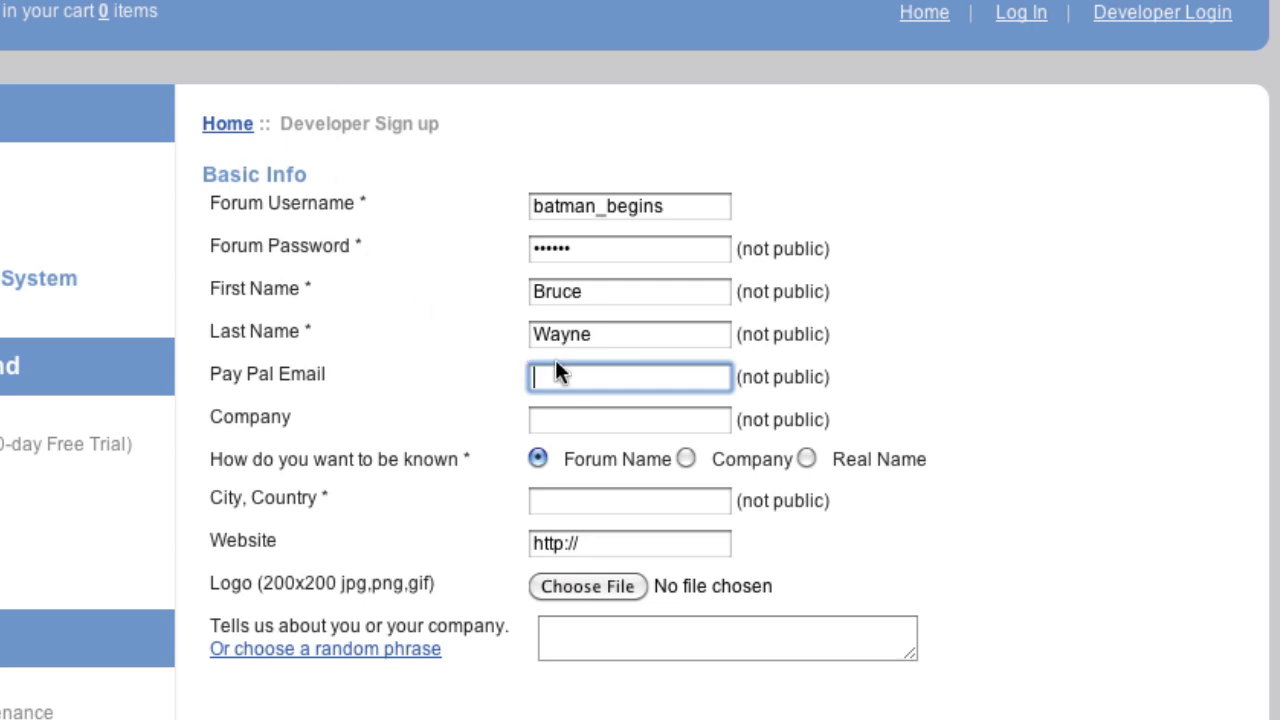
click(587, 420)
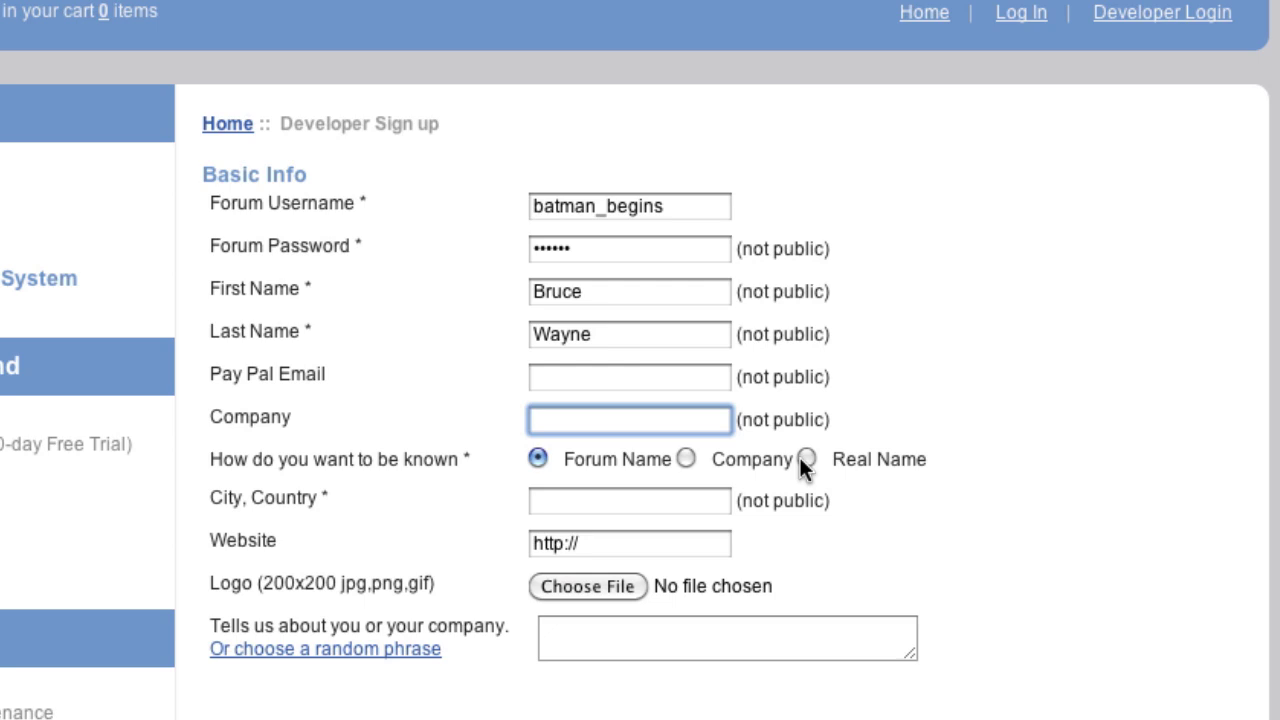
click(617, 505)
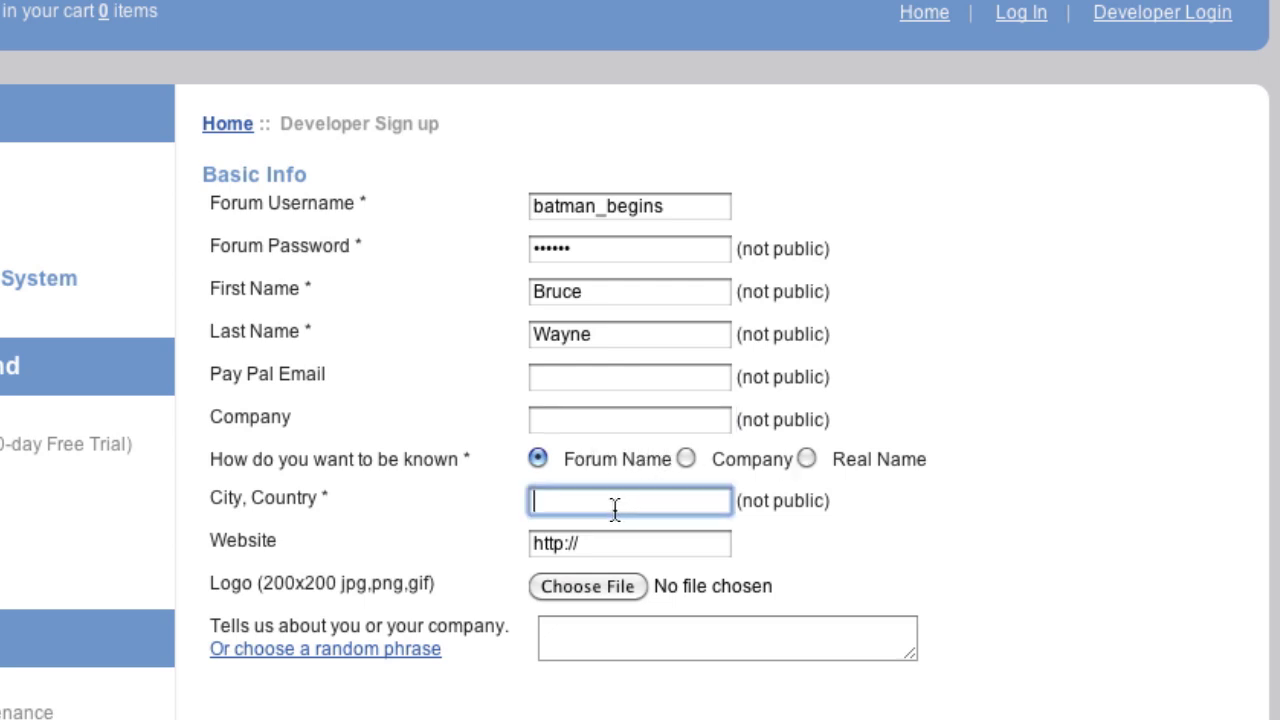
text(balti)
key(Down)
key(Return)
click(714, 552)
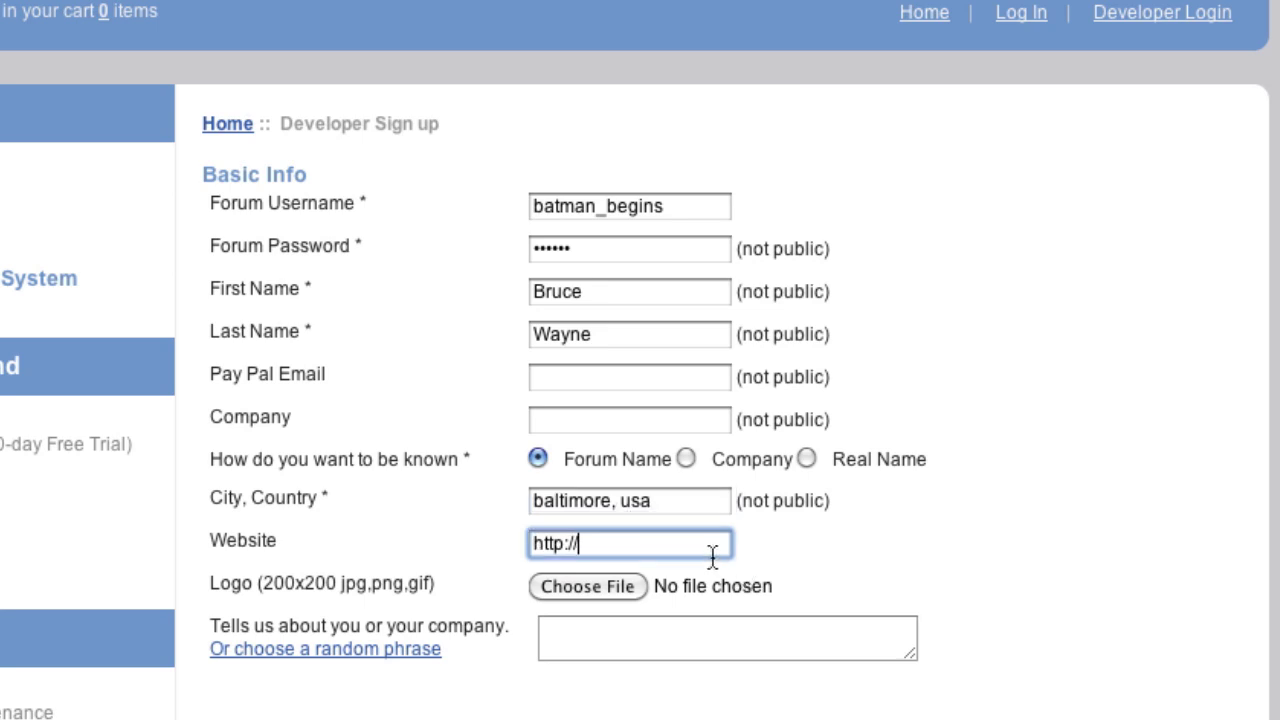
text(batman.com)
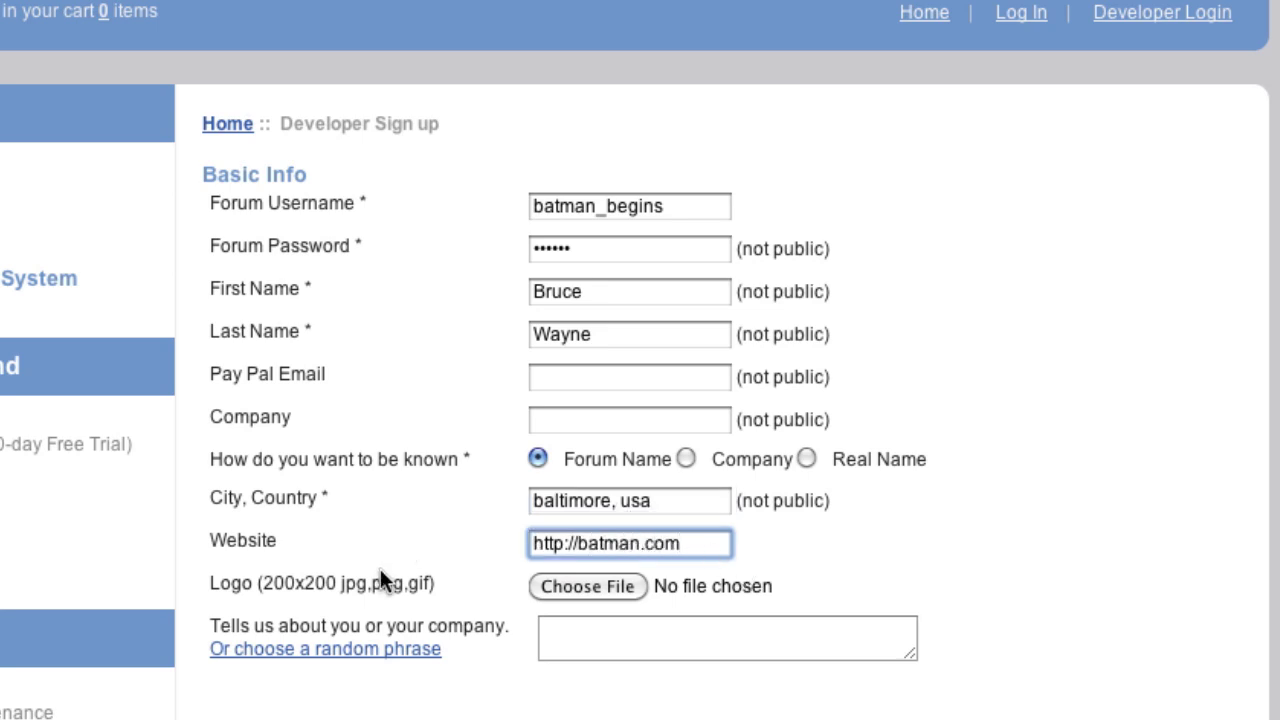
Attach Desktop/batman/background.jpg as the developer logo.
click(579, 580)
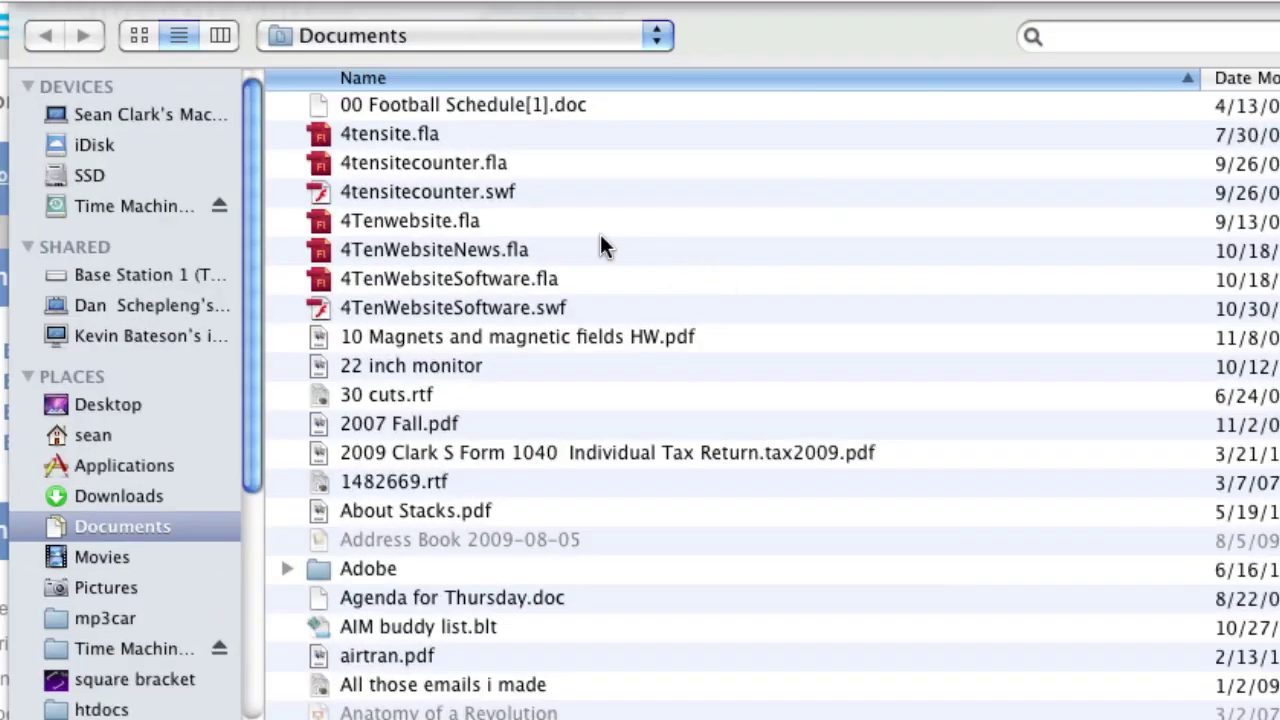
click(133, 430)
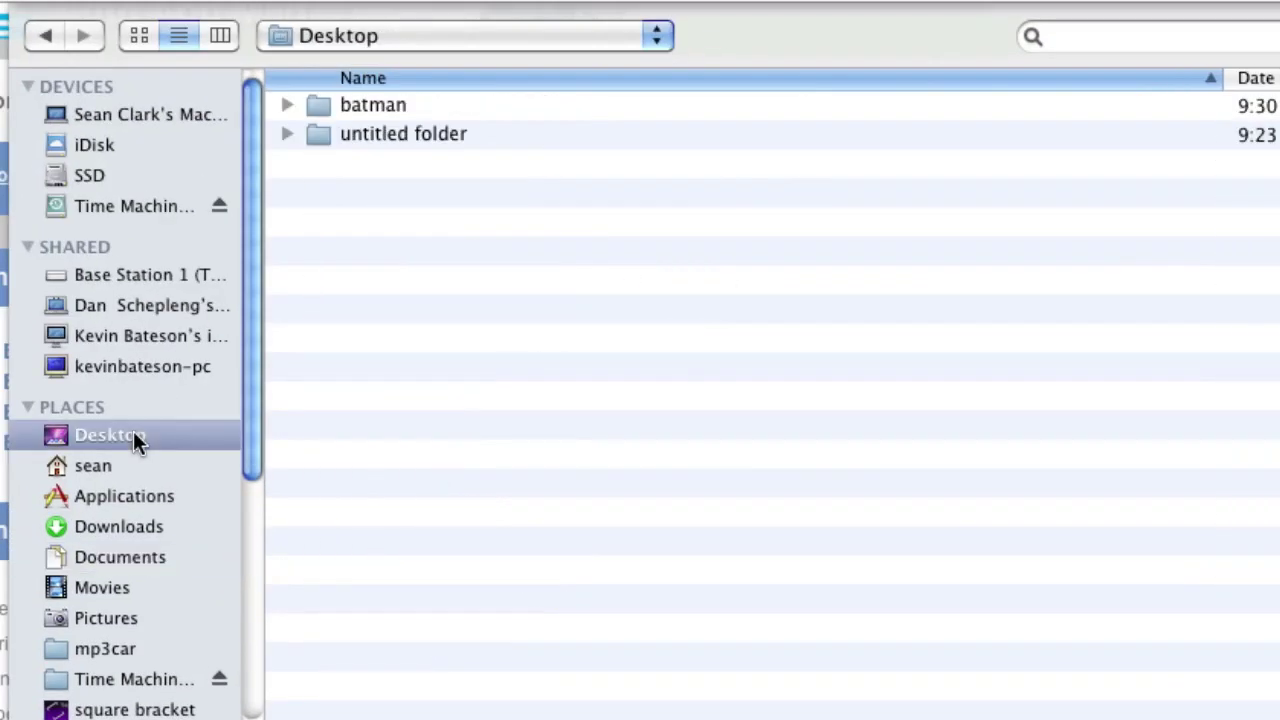
double_click(388, 109)
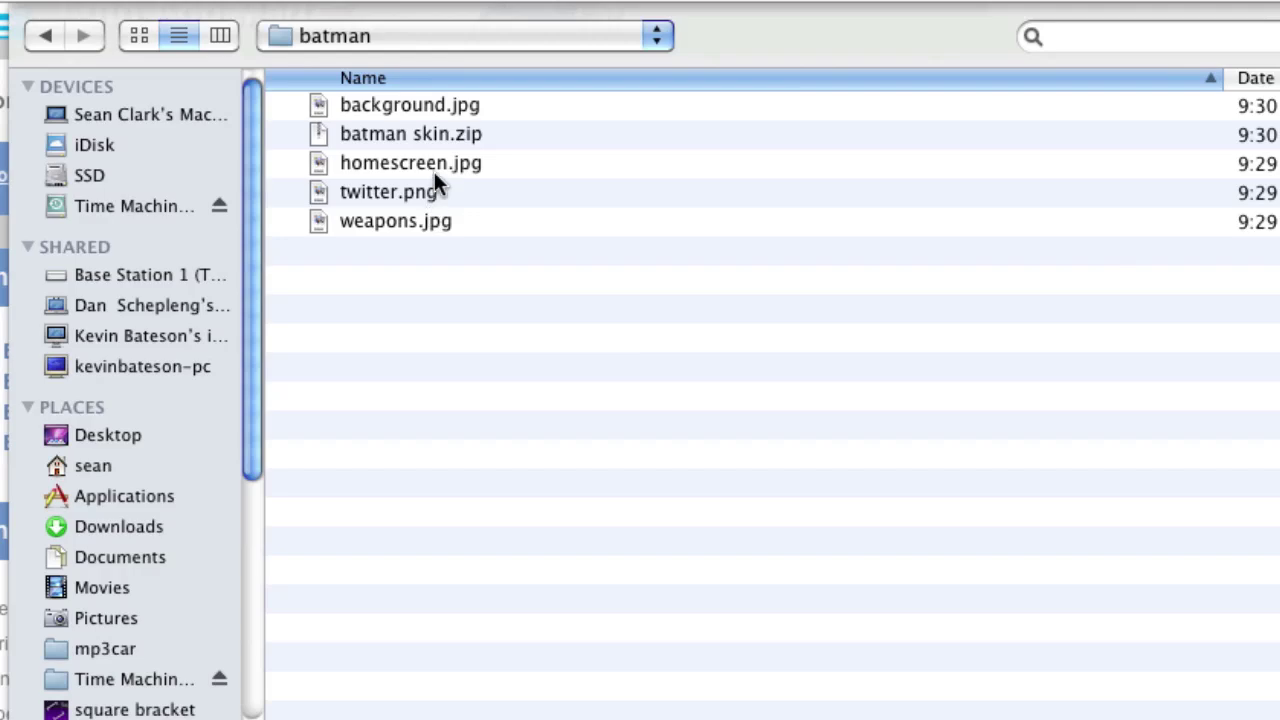
double_click(453, 104)
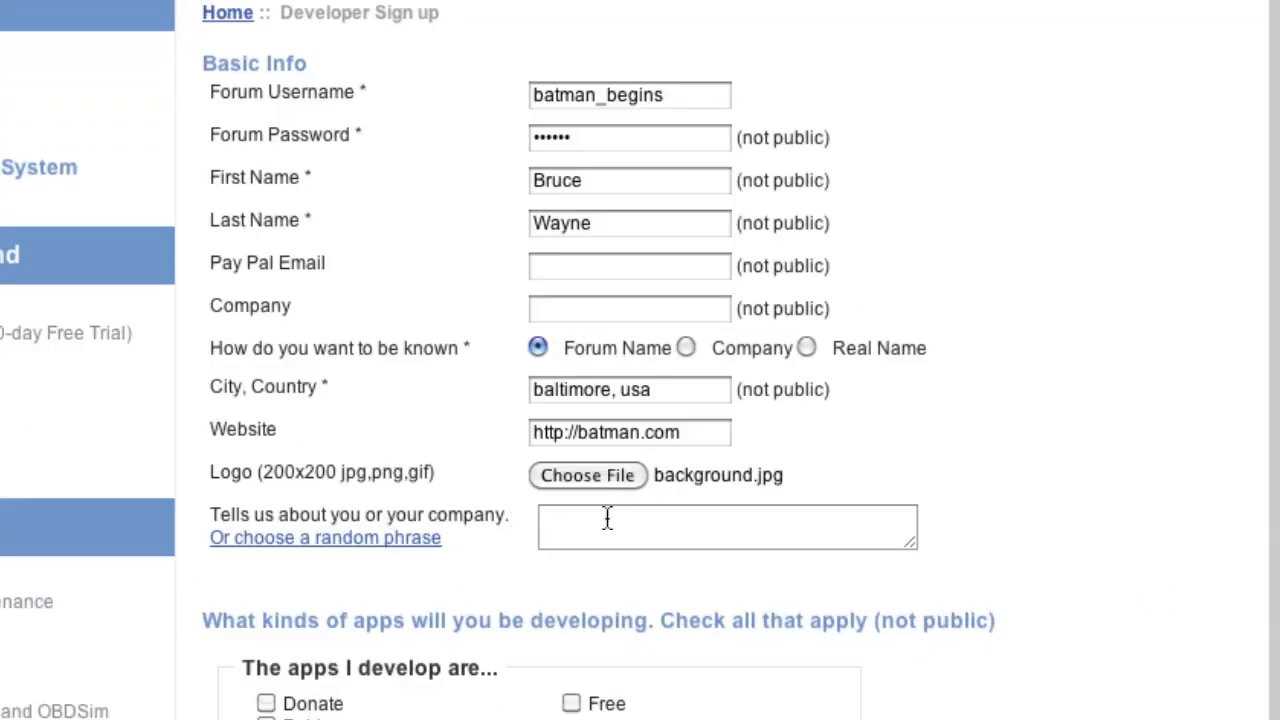
Fill the about-you description with a random phrase and tick Free, Voice / Phone and Linux.
click(698, 684)
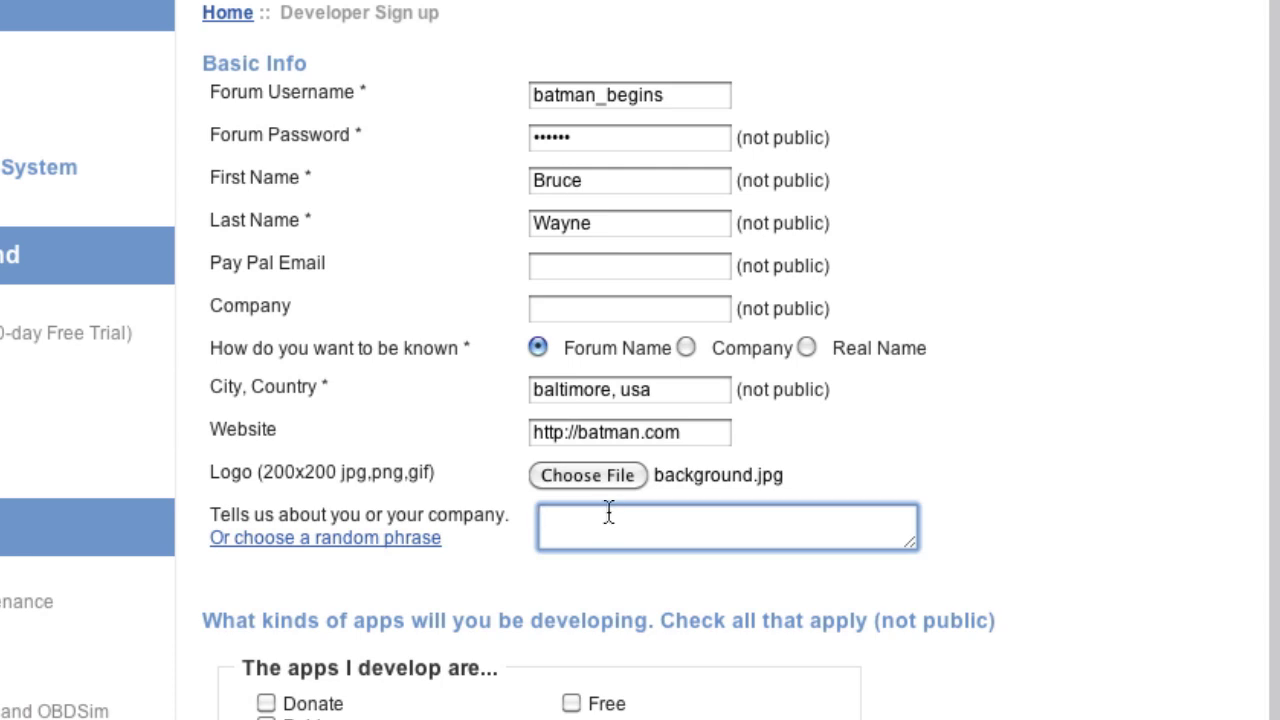
click(378, 547)
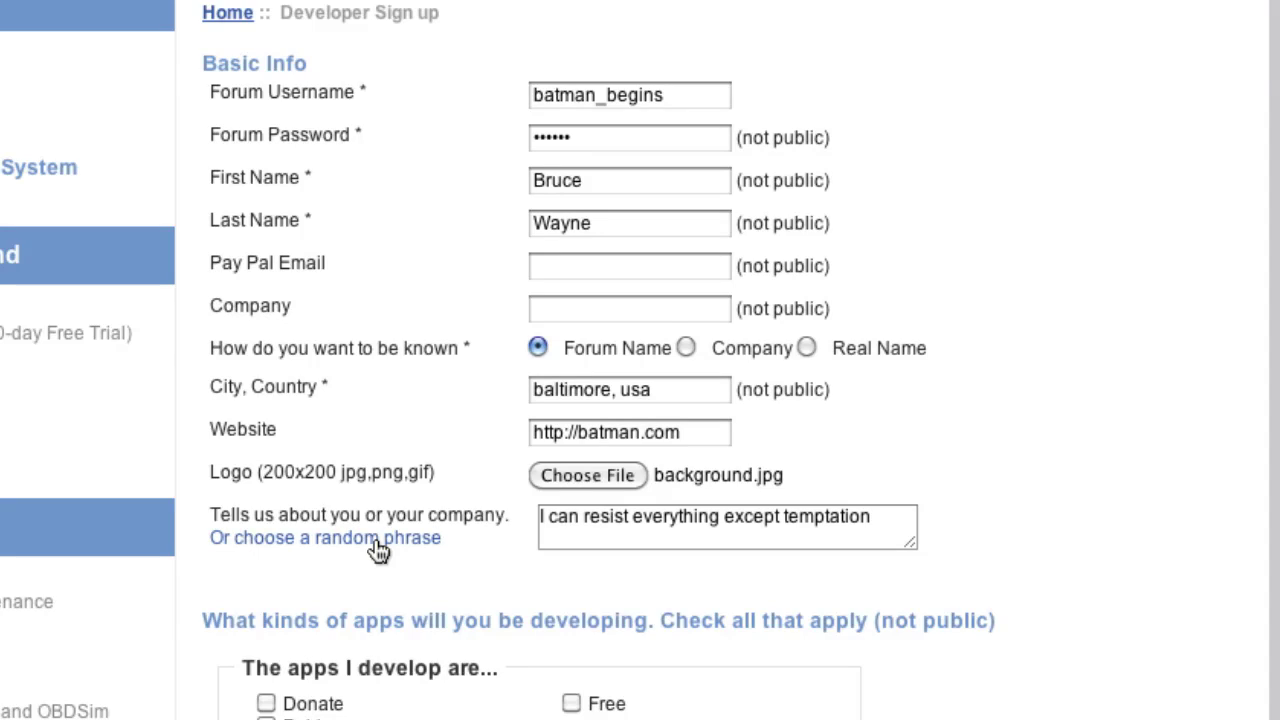
scroll(223, 558, down, 6)
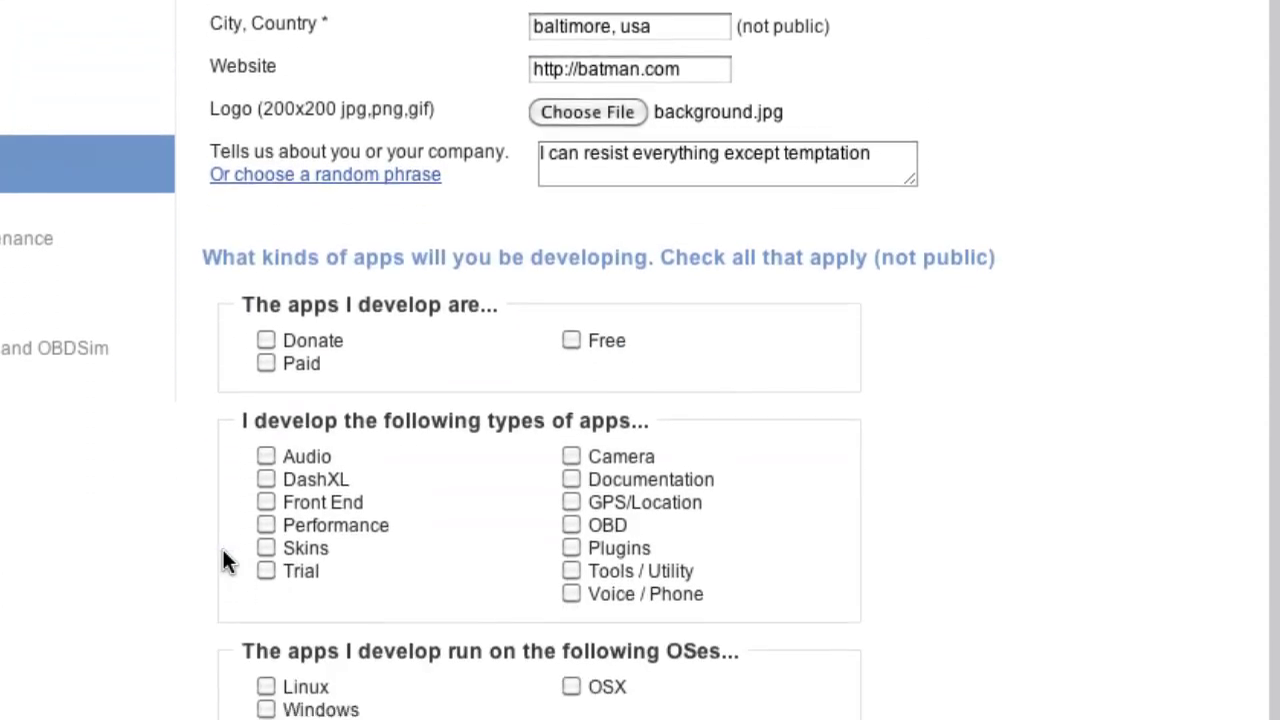
scroll(223, 552, down, 1)
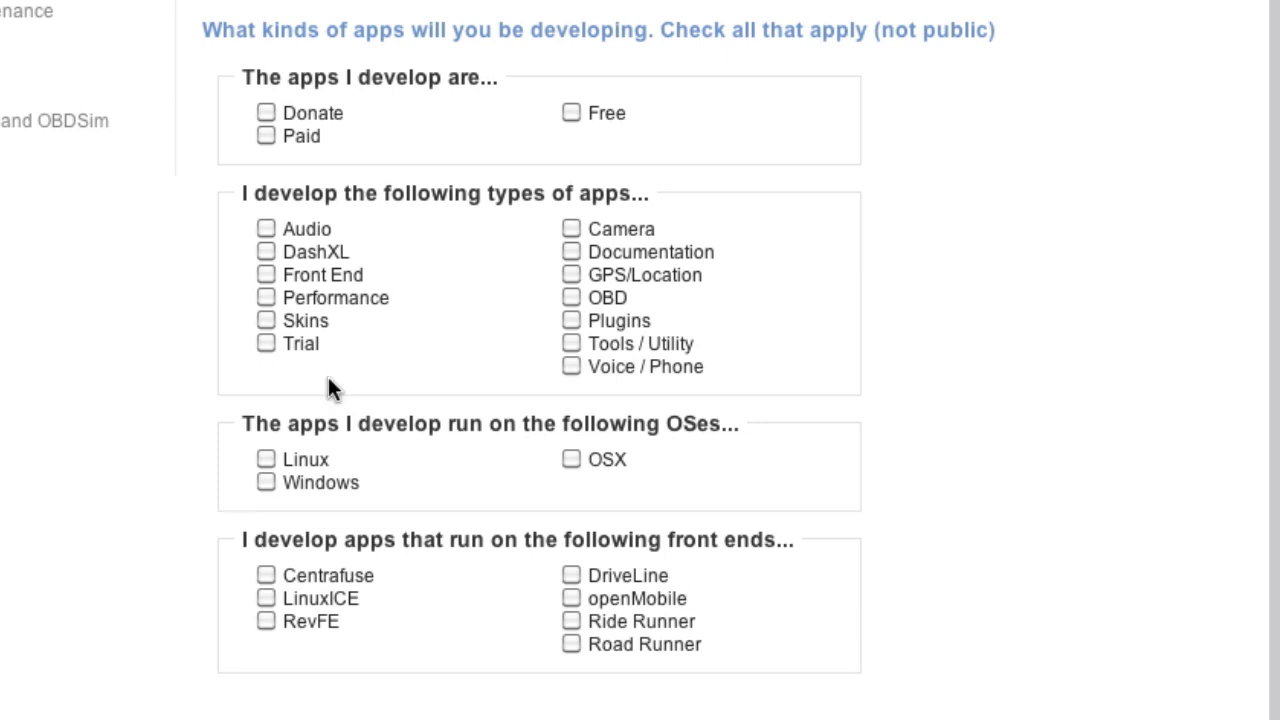
click(571, 114)
click(571, 367)
click(265, 460)
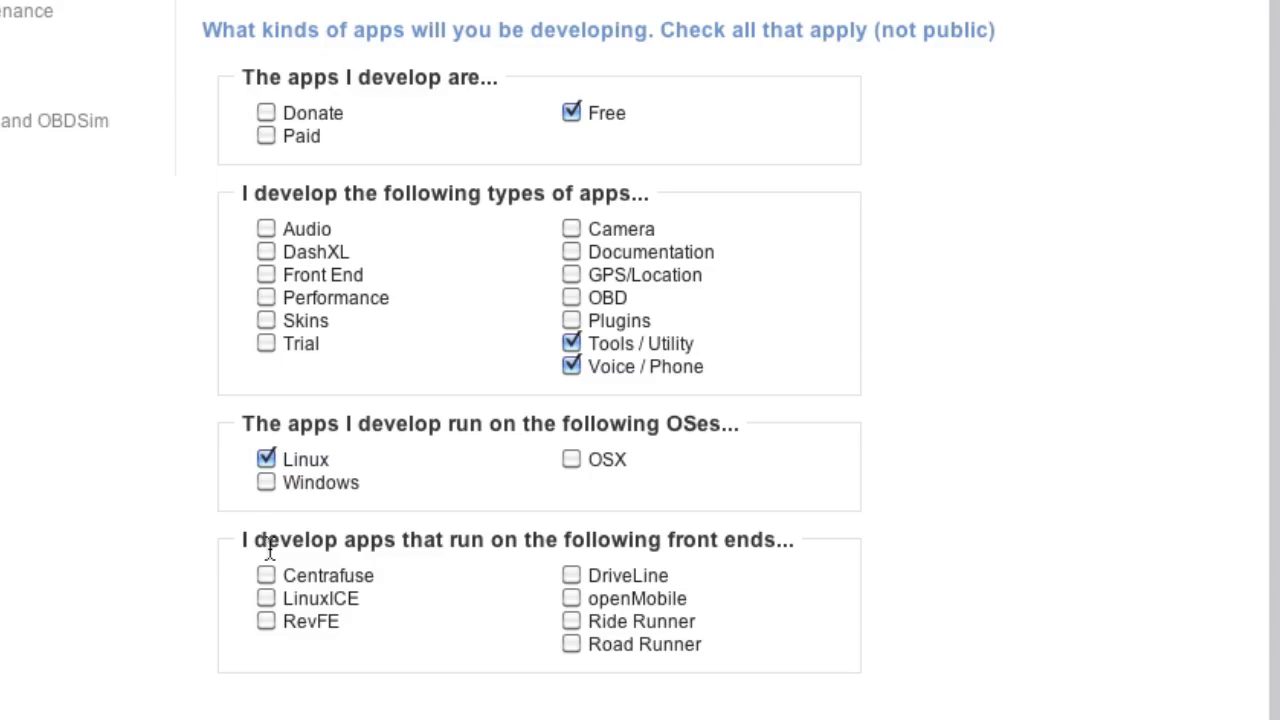
Scroll through the Terms of Service and agree to submit the developer sign-up.
scroll(70, 558, down, 6)
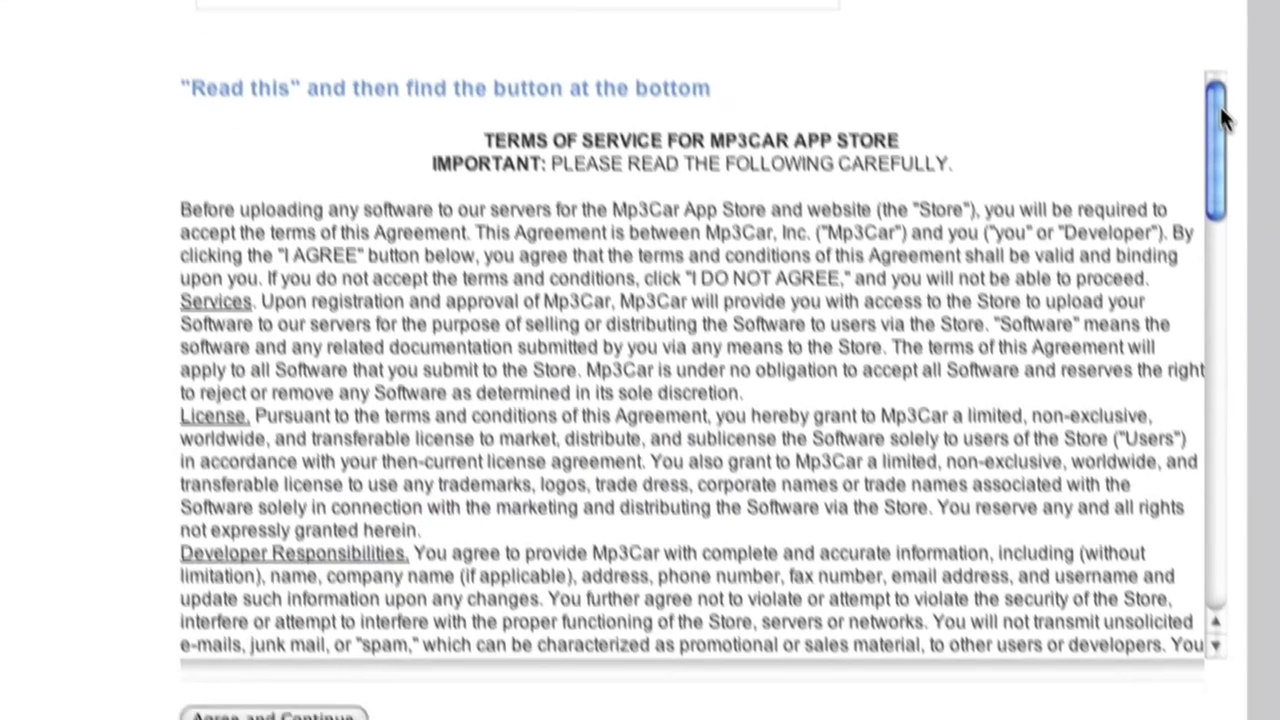
drag(1240, 167, 1234, 191)
drag(1181, 86, 1180, 450)
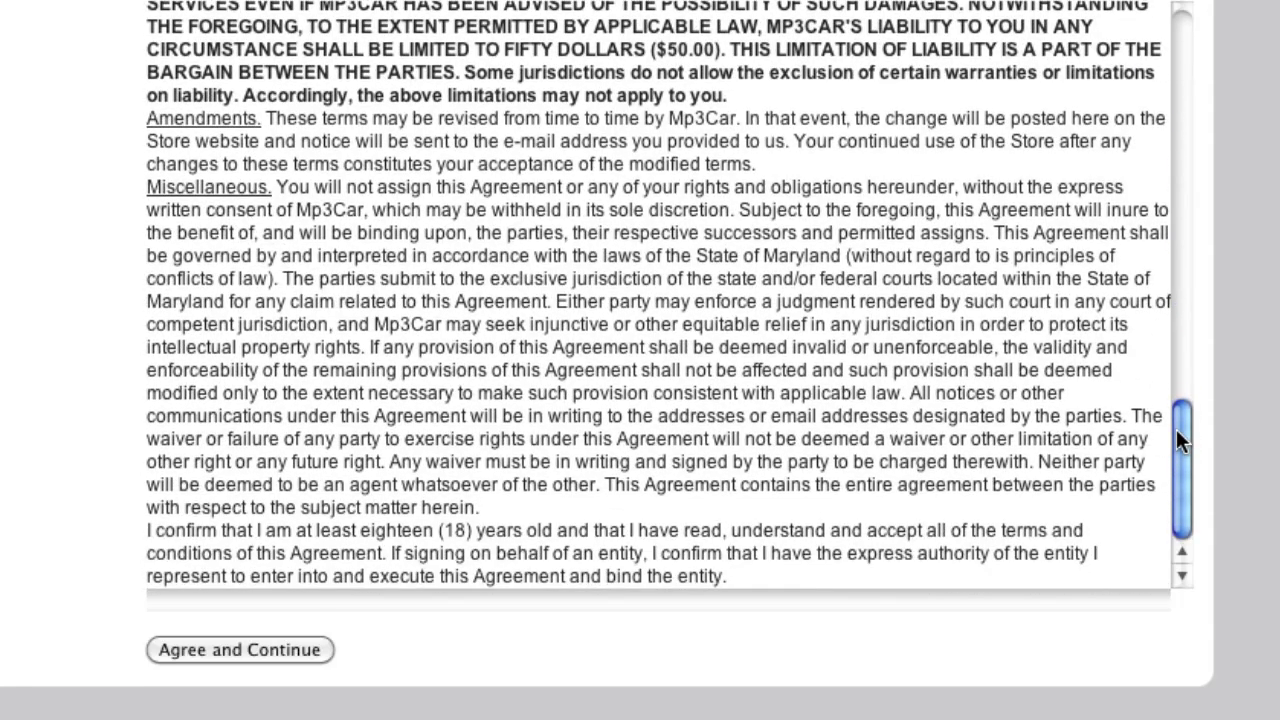
click(307, 651)
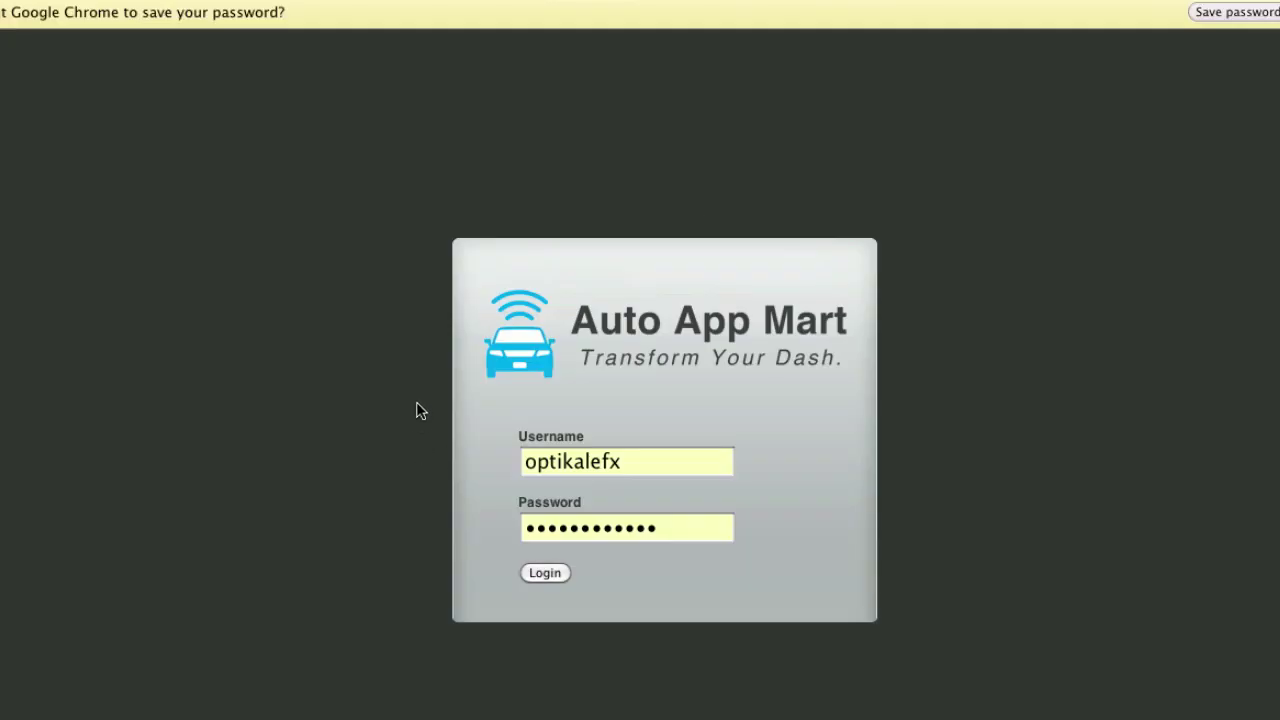
Dismiss the save-password prompt and log in with the new developer username and password.
click(1236, 12)
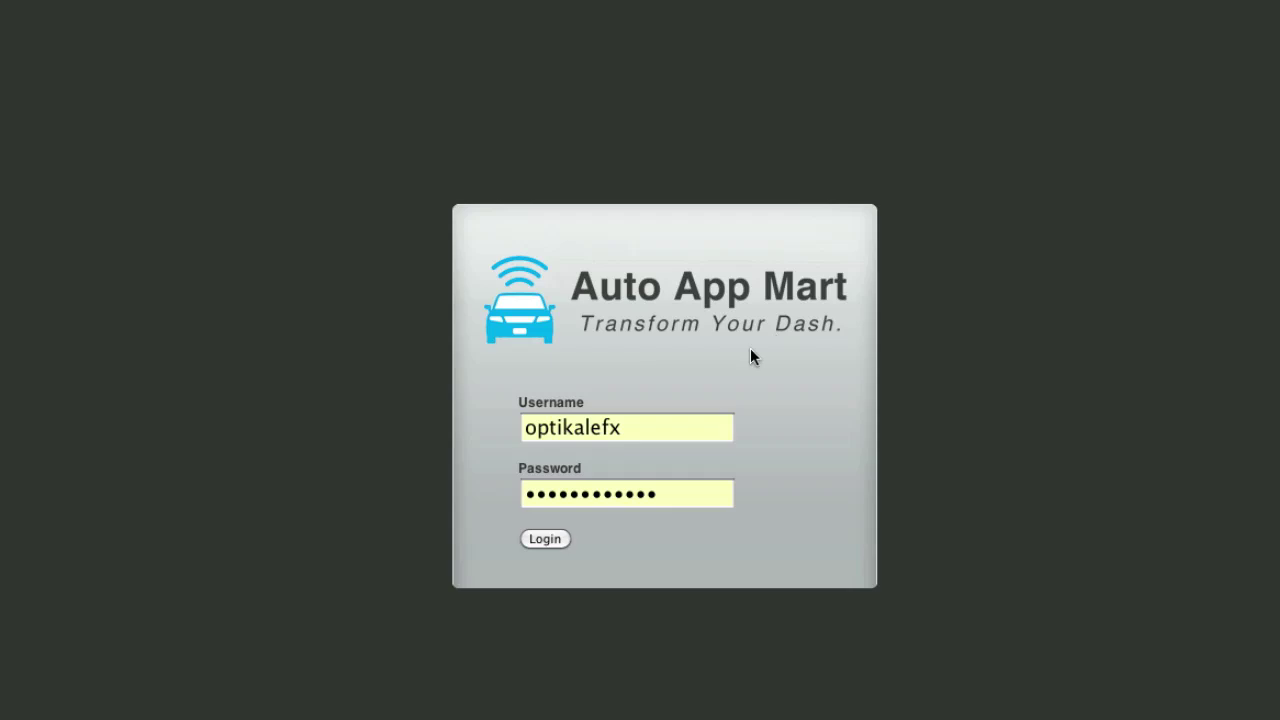
double_click(675, 423)
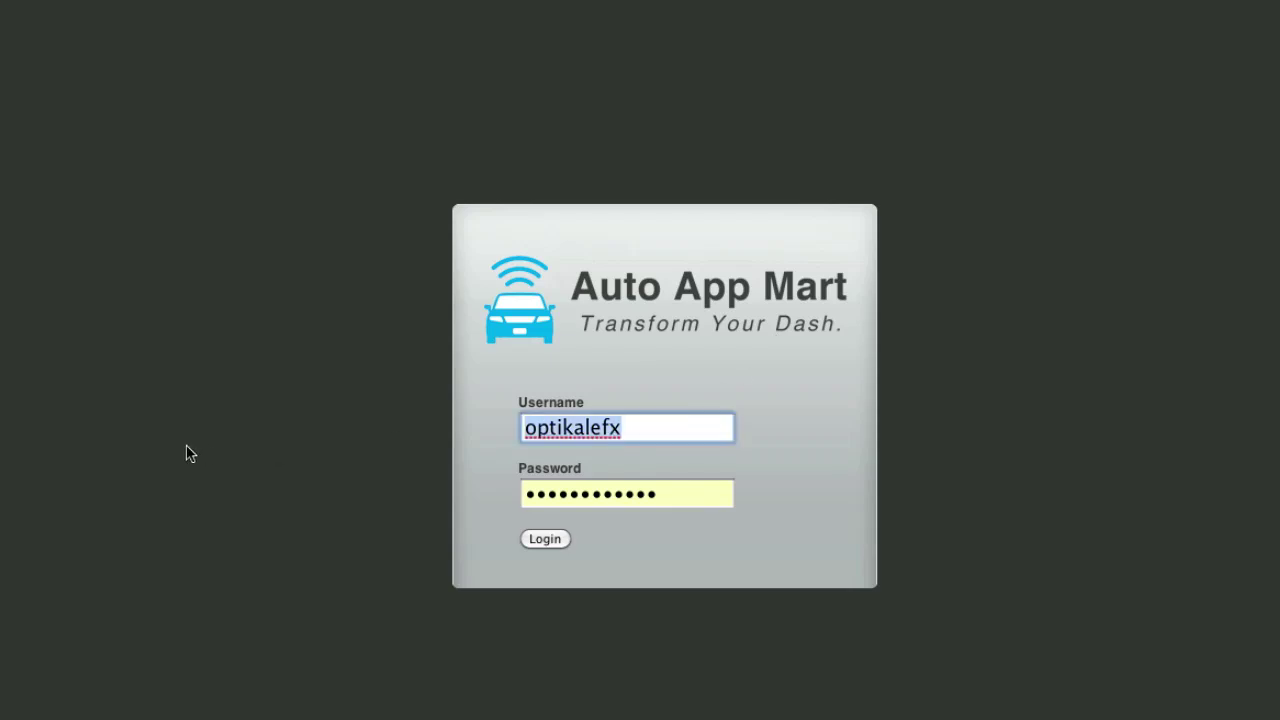
text(batman_begin)
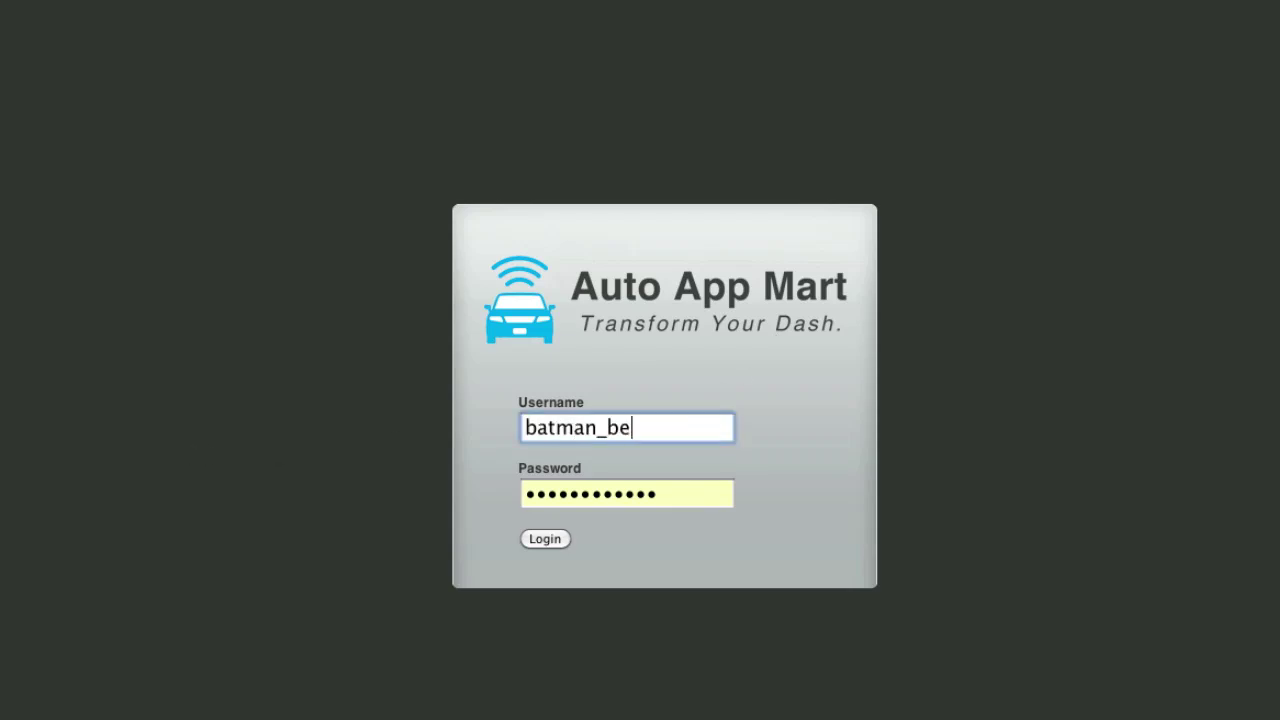
text(s)
key(Tab)
text(******)
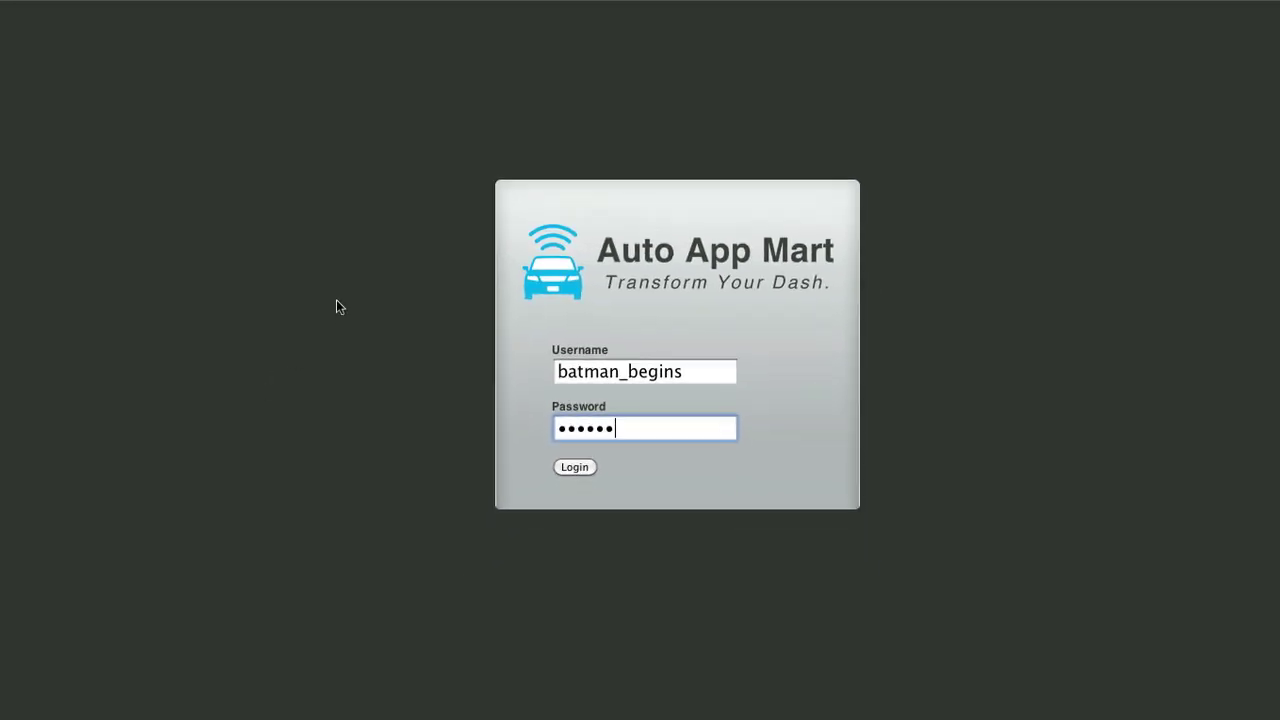
key(Return)
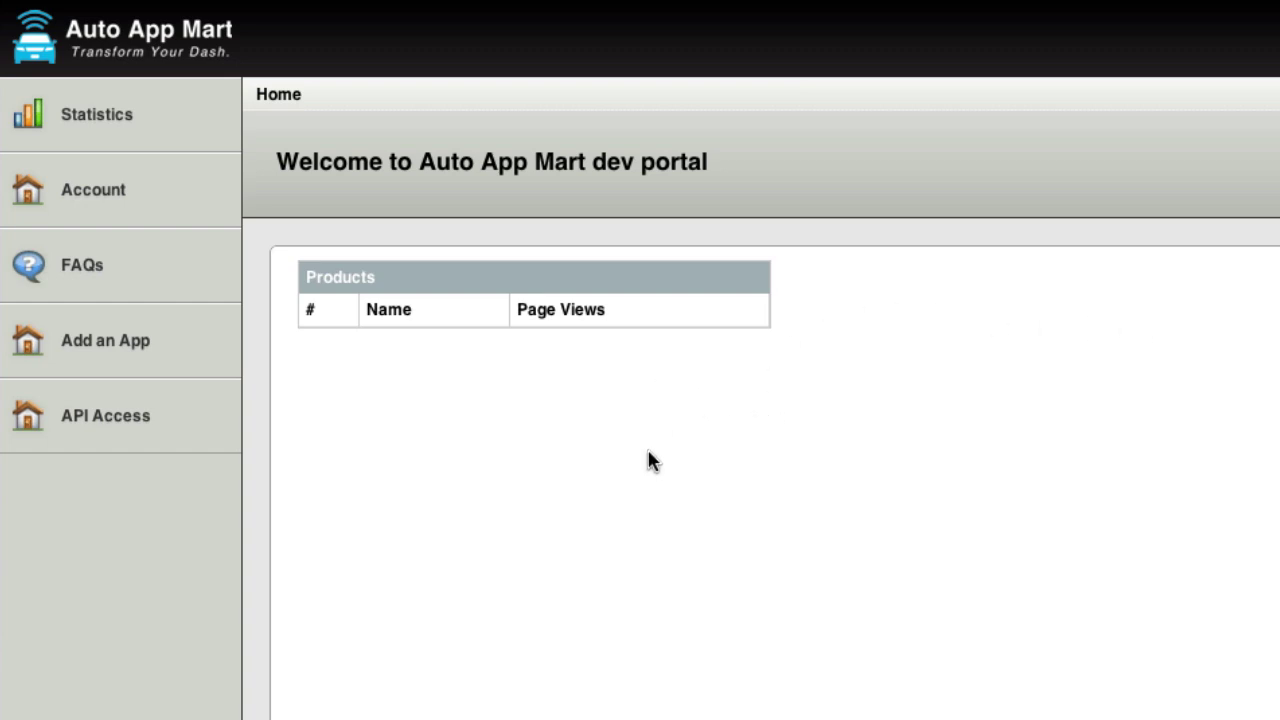
Browse Developer Stats, Customer Stats and App Stats, then expand the Account section.
click(130, 121)
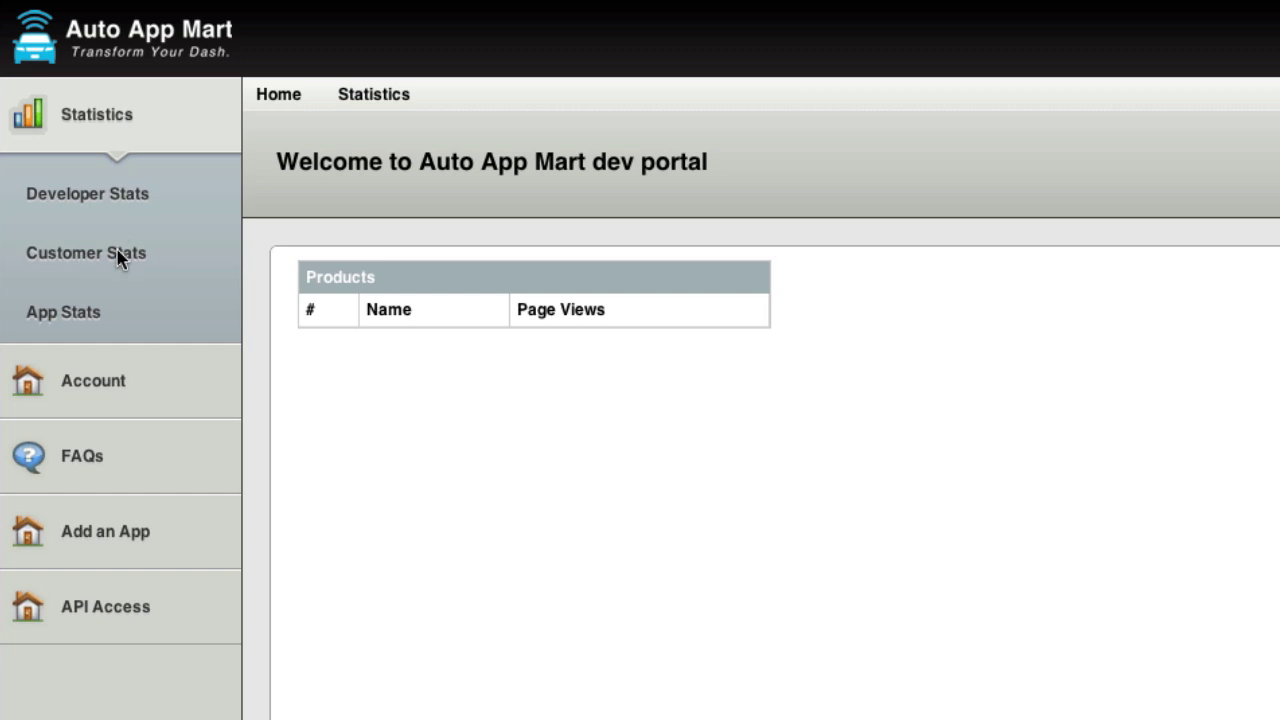
click(129, 204)
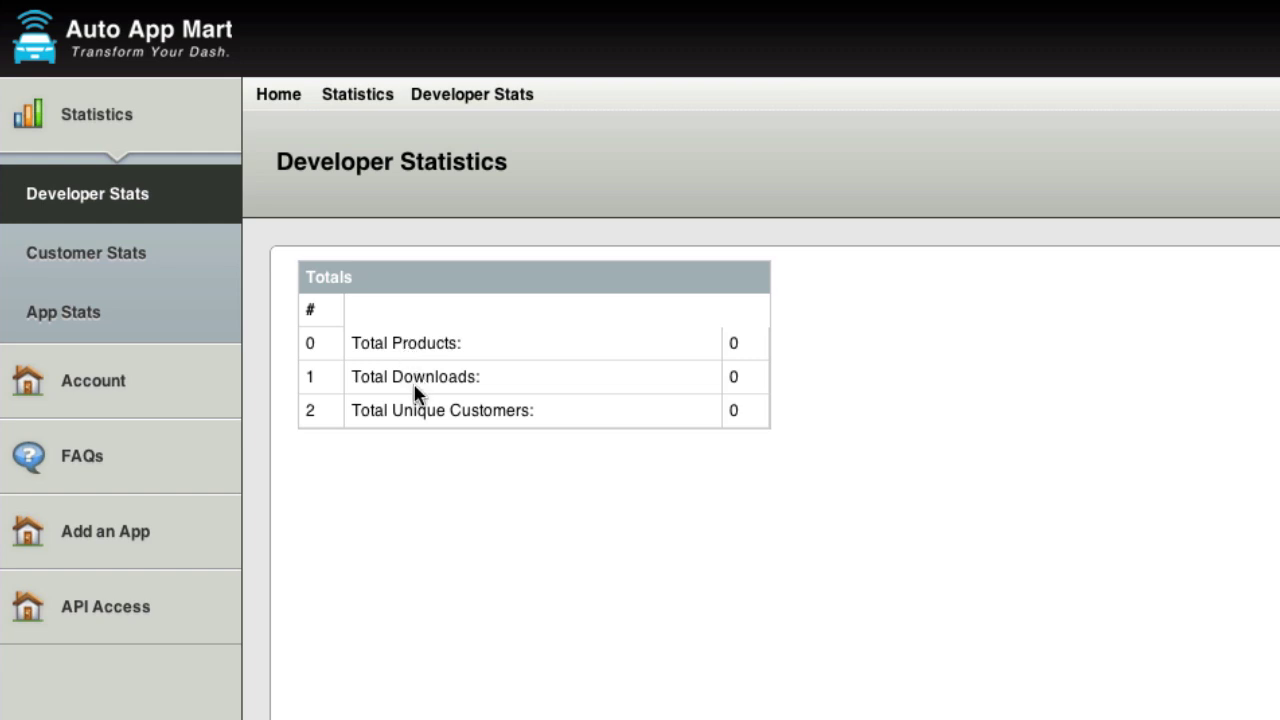
click(161, 252)
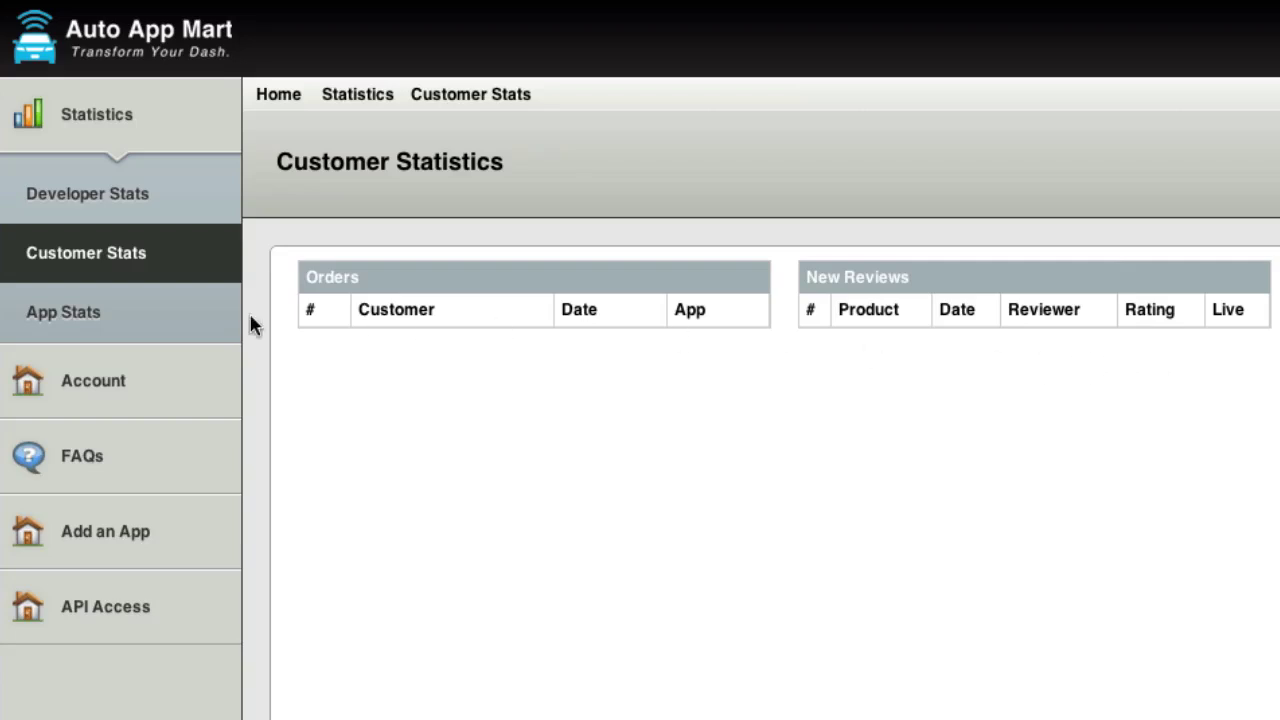
click(128, 314)
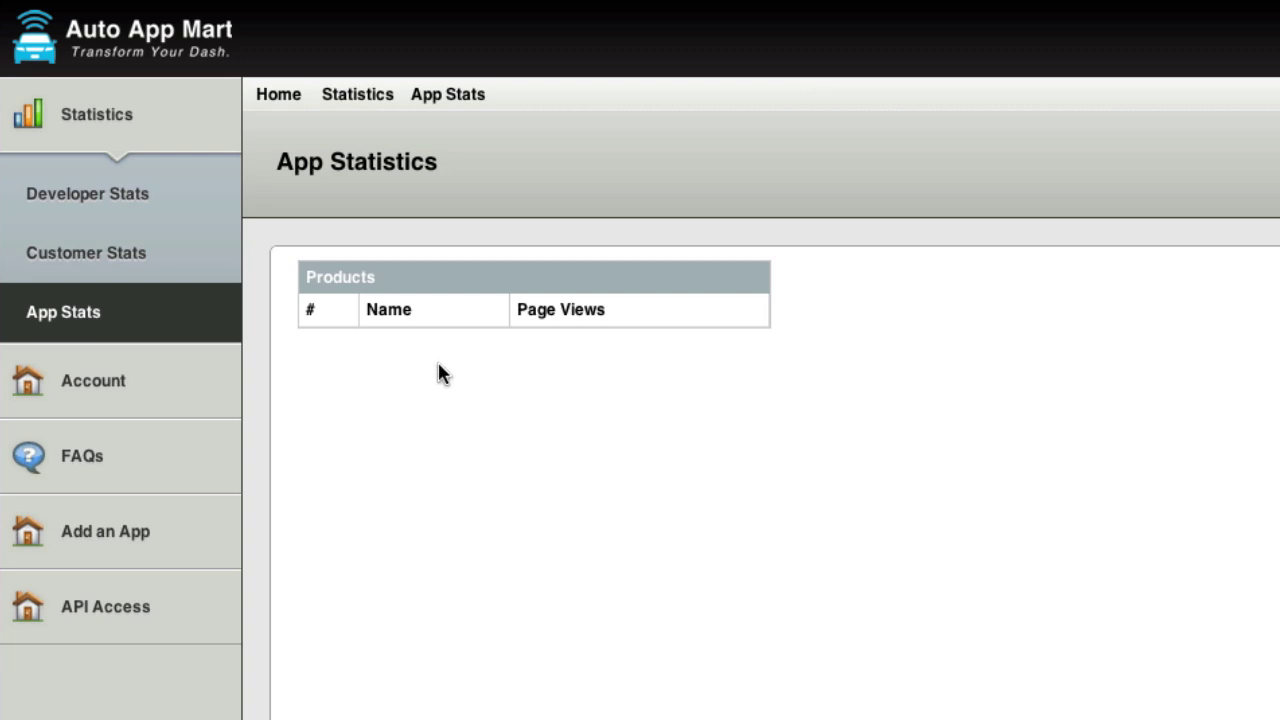
click(165, 363)
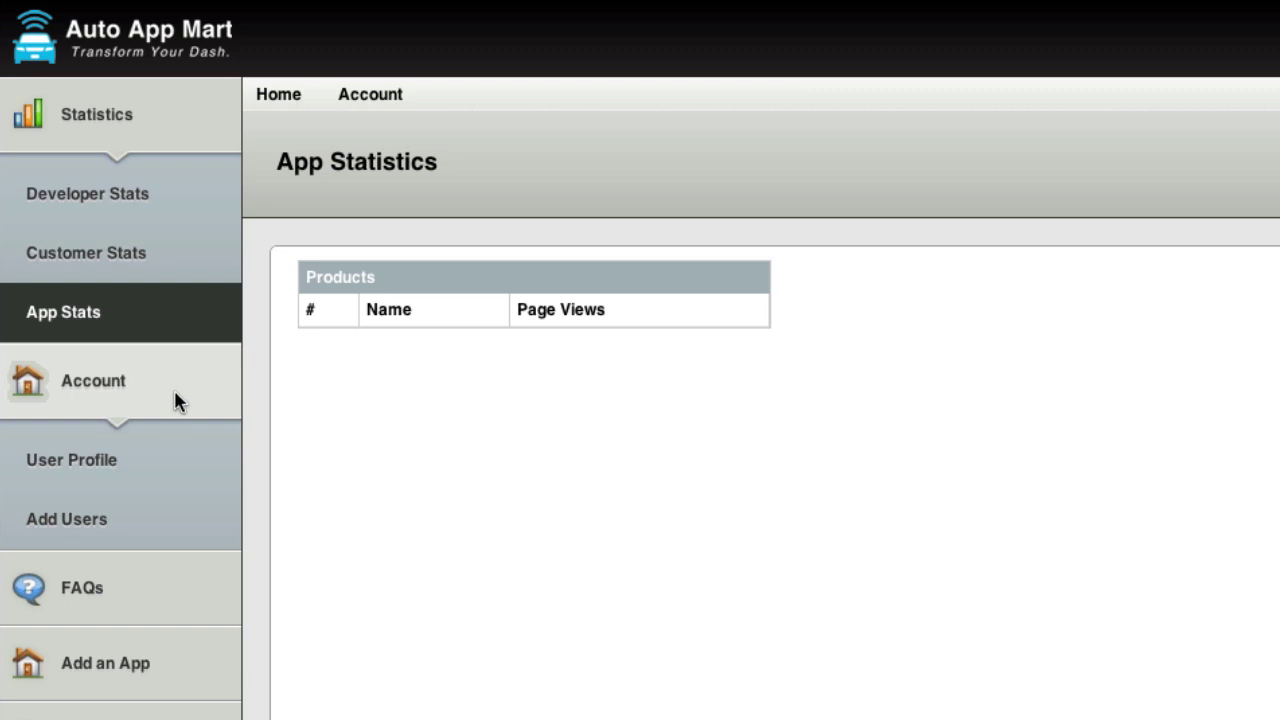
Look over the User Profile and Add Users pages, ending on the FAQs page.
click(143, 460)
scroll(443, 269, down, 3)
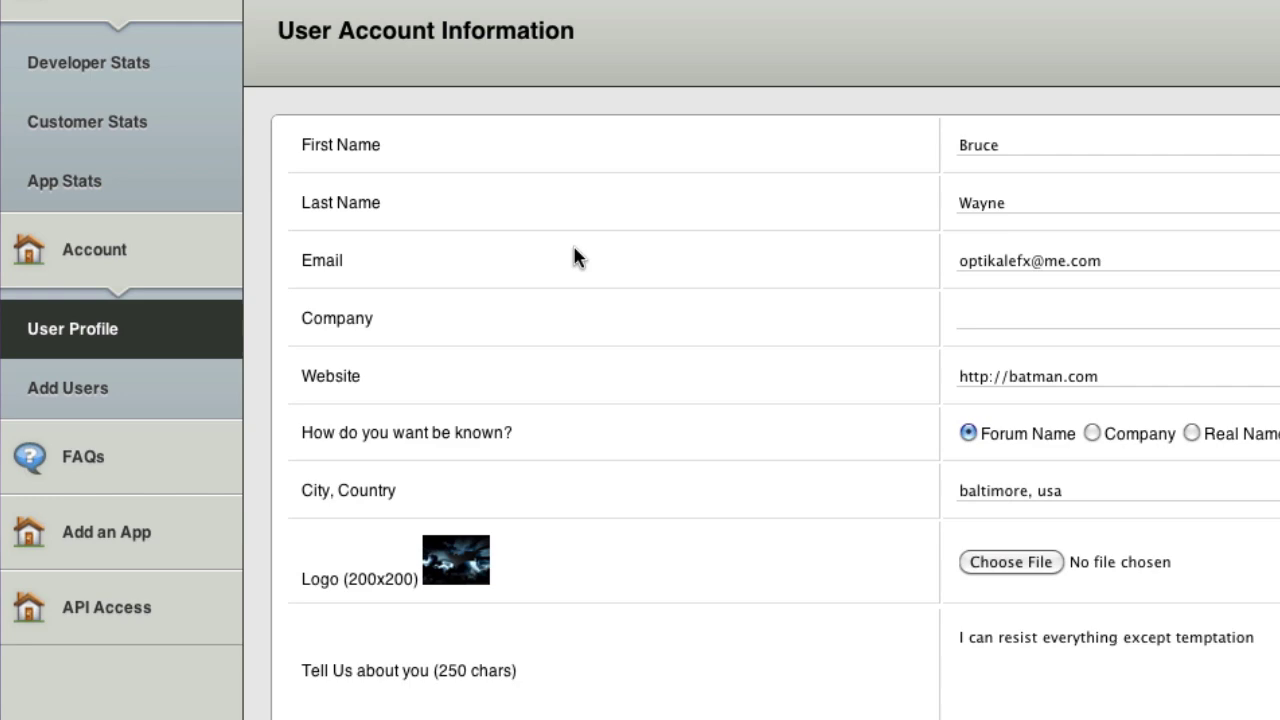
scroll(574, 254, down, 5)
scroll(574, 254, up, 3)
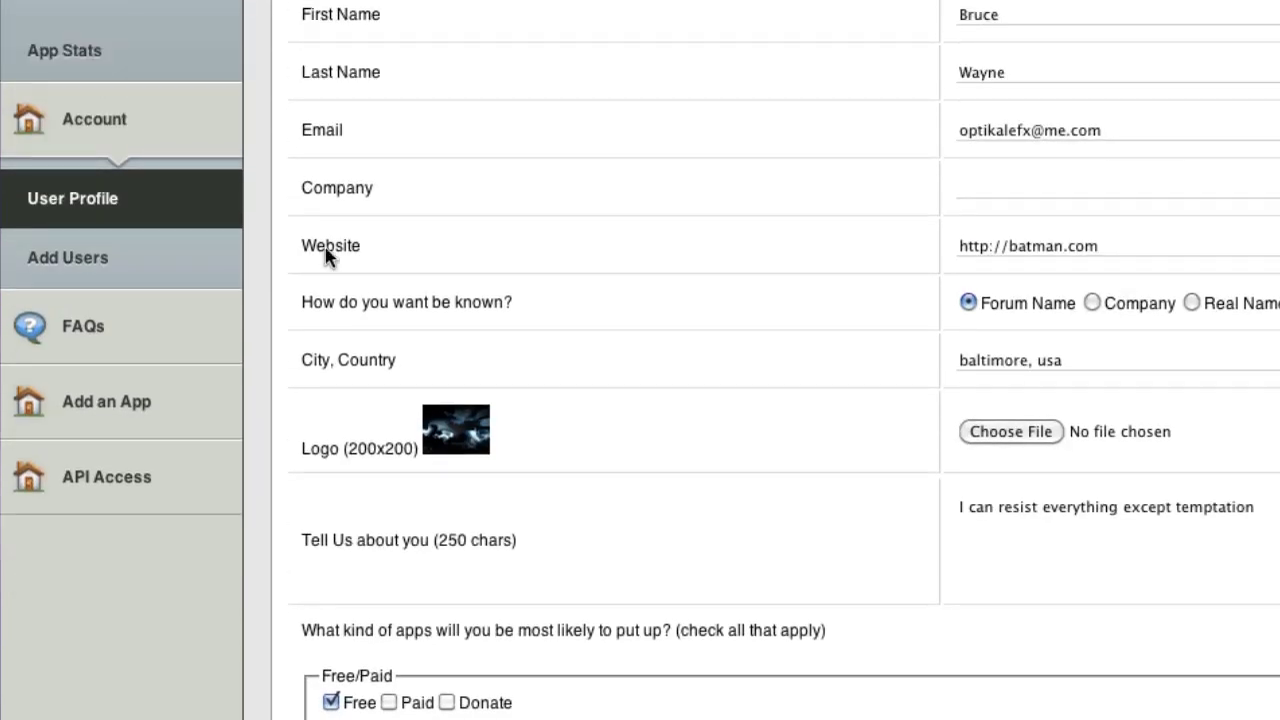
click(117, 264)
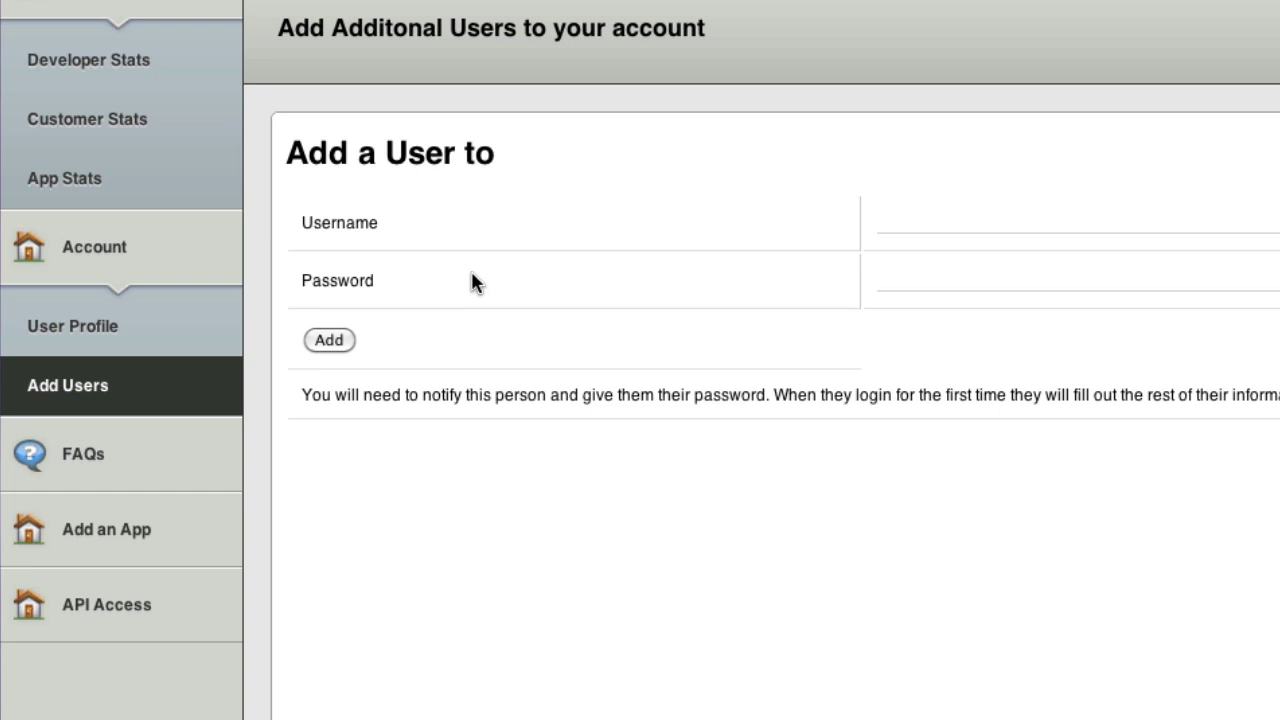
click(135, 466)
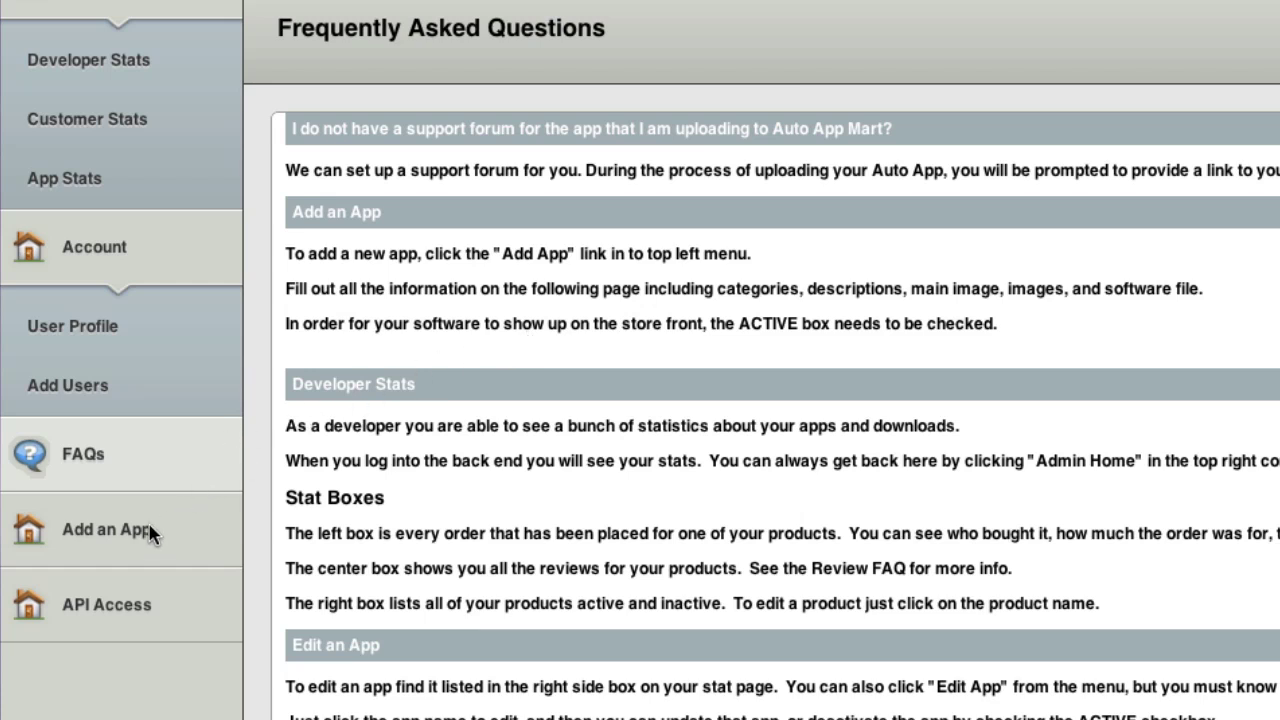
Show the API Access page with its empty New App key form.
click(129, 607)
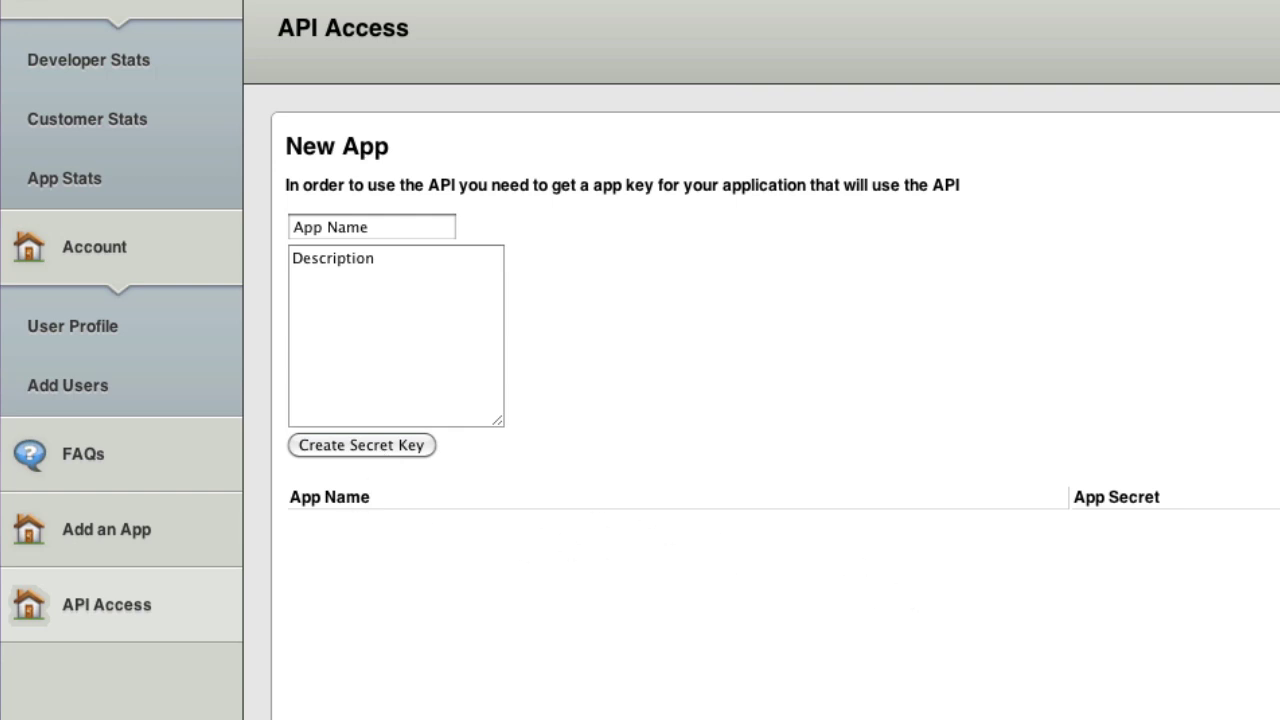
Read the API docs at autoappmart.com/api in a new tab, then return to API Access.
key(ctrl+t)
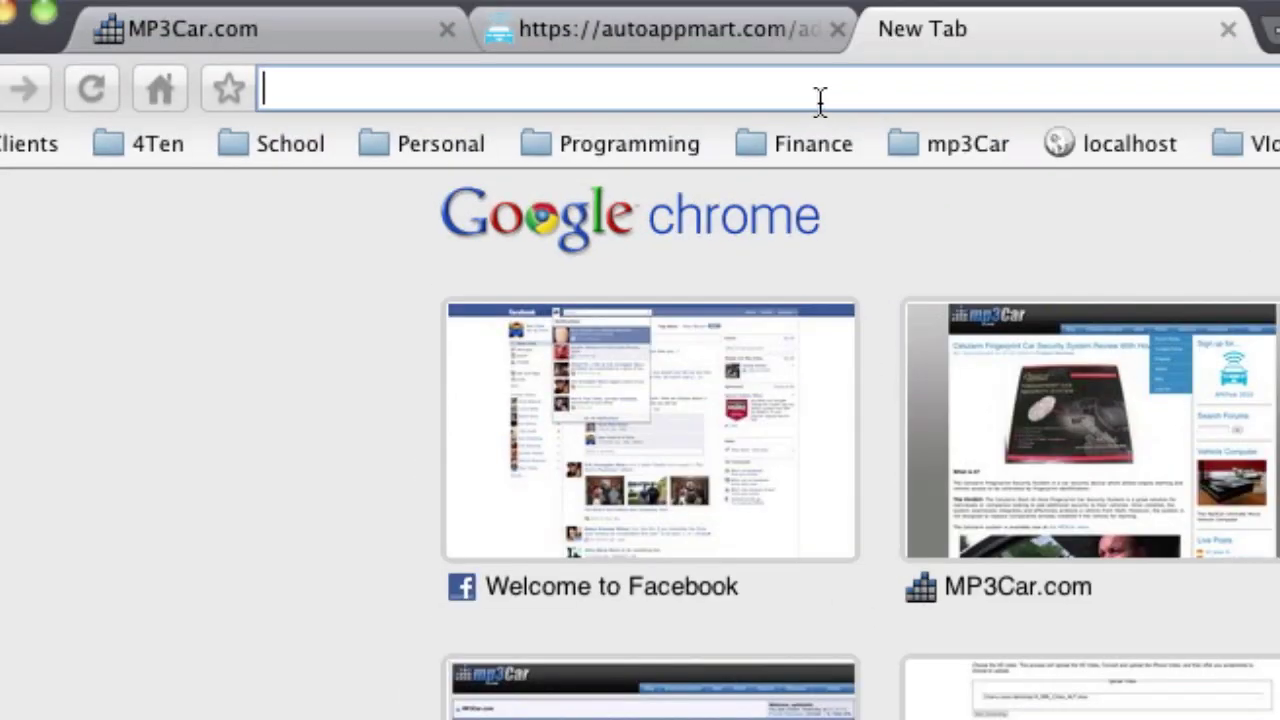
text(auto)
key(End)
text(api)
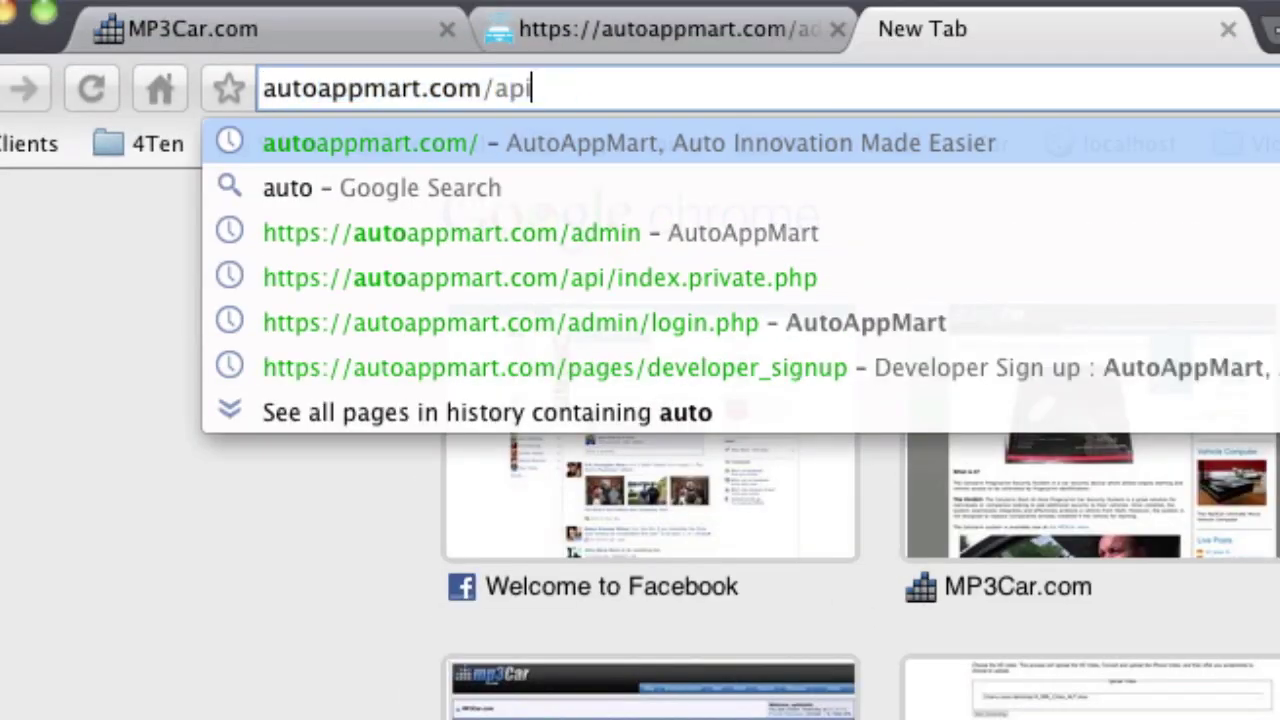
key(Return)
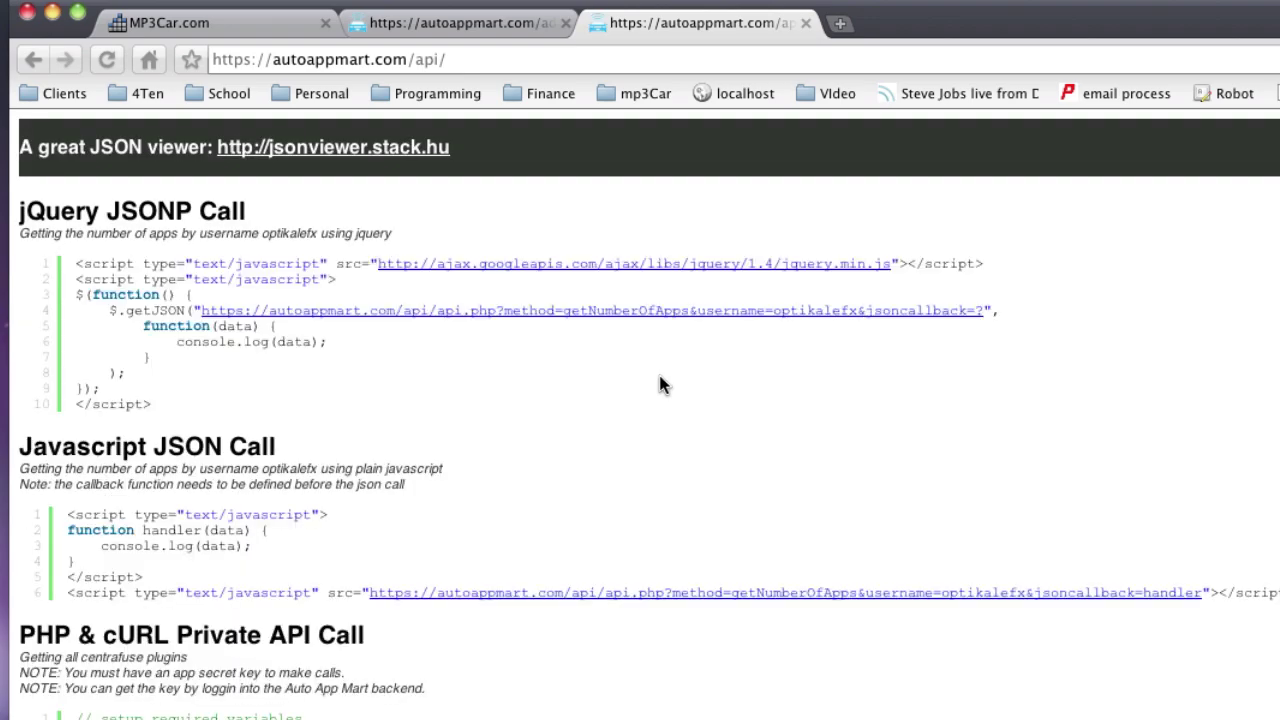
scroll(660, 378, down, 3)
scroll(660, 384, down, 4)
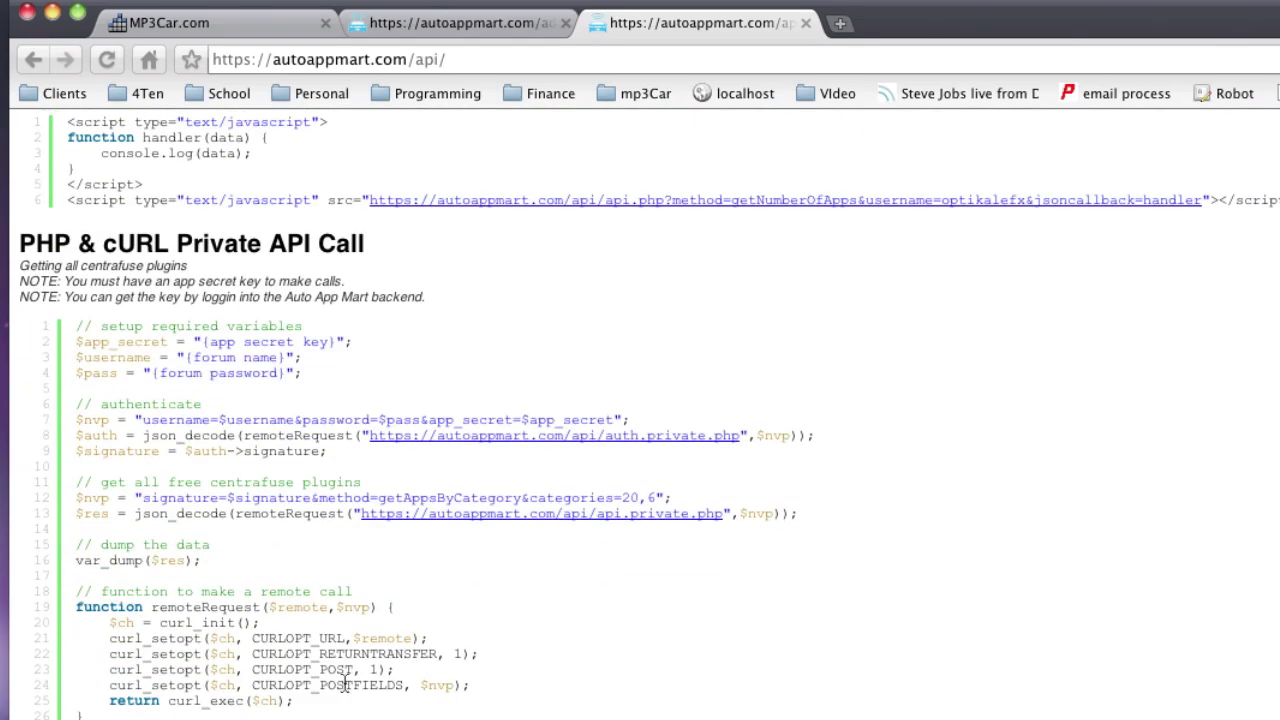
scroll(640, 410, down, 6)
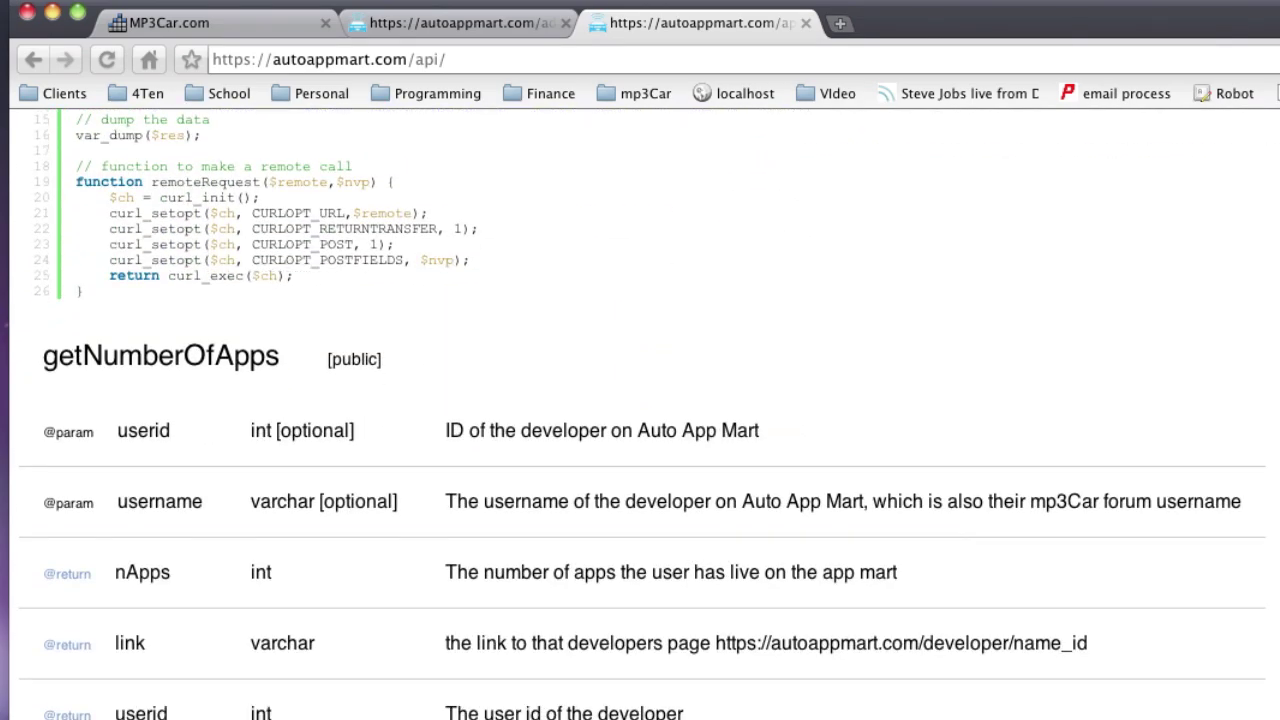
scroll(462, 215, up, 5)
click(481, 29)
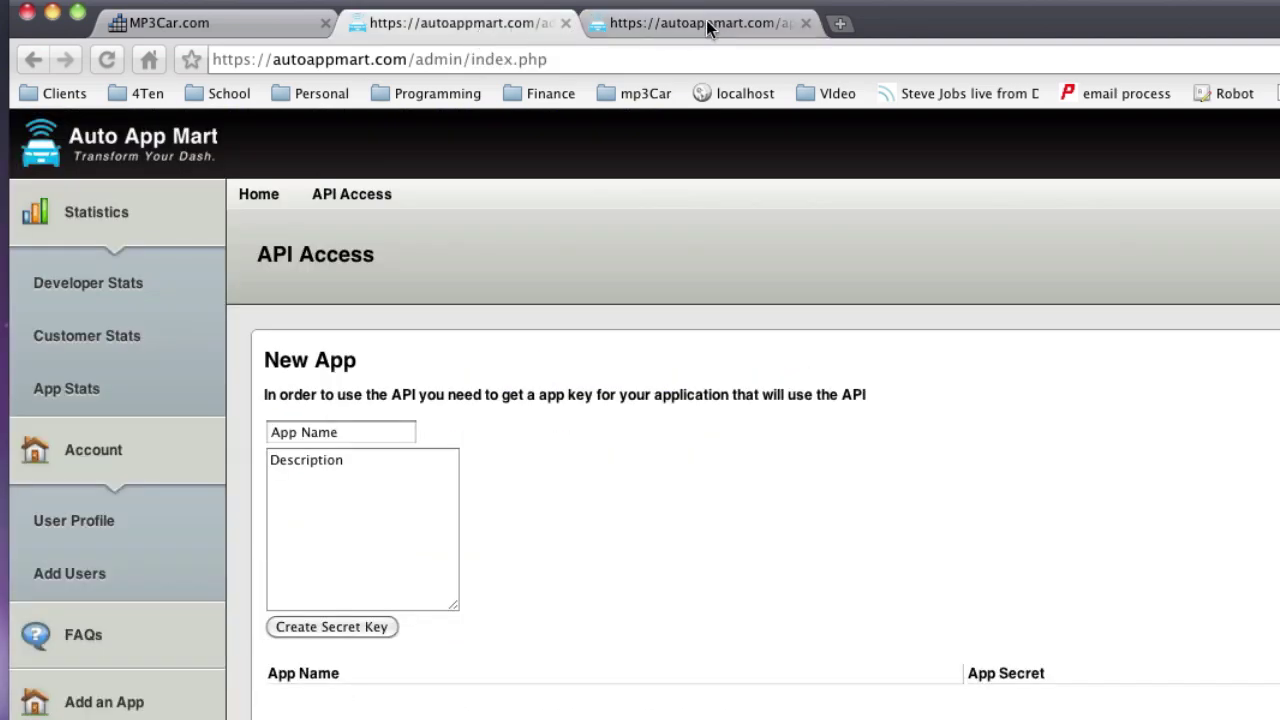
Close the API docs and start a new app listing under Free, Skins and Linux.
click(806, 23)
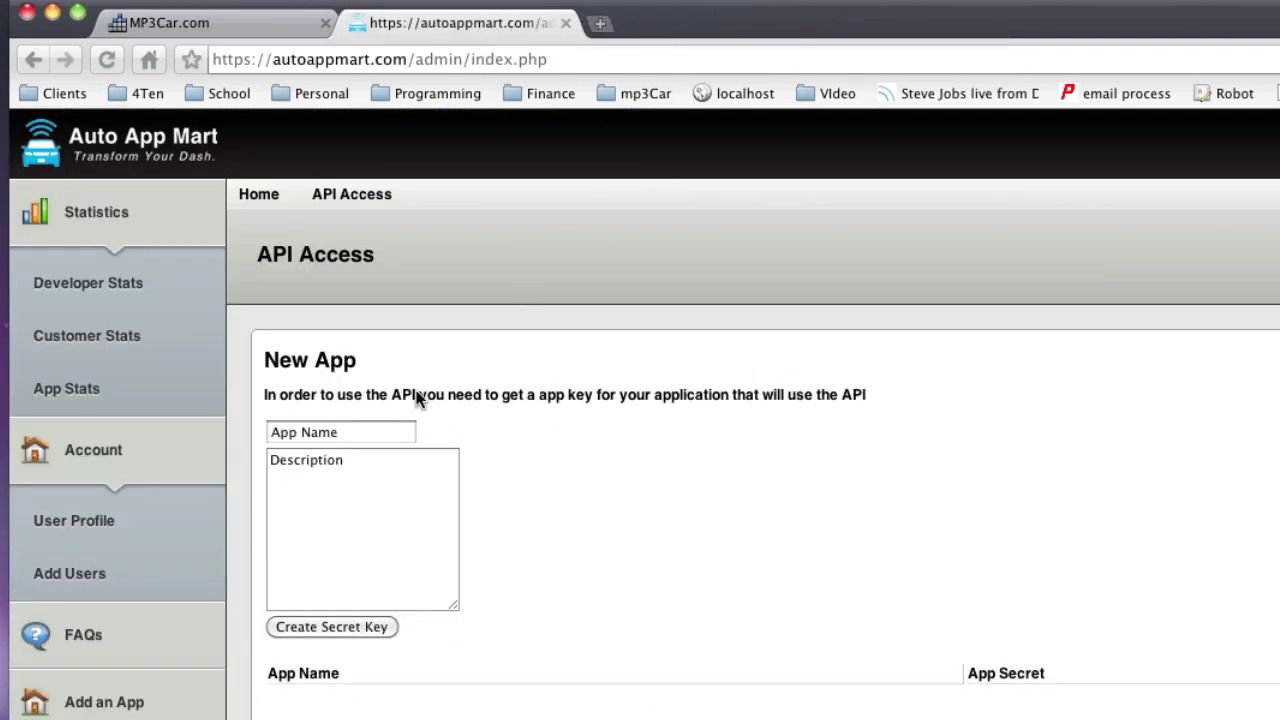
click(124, 706)
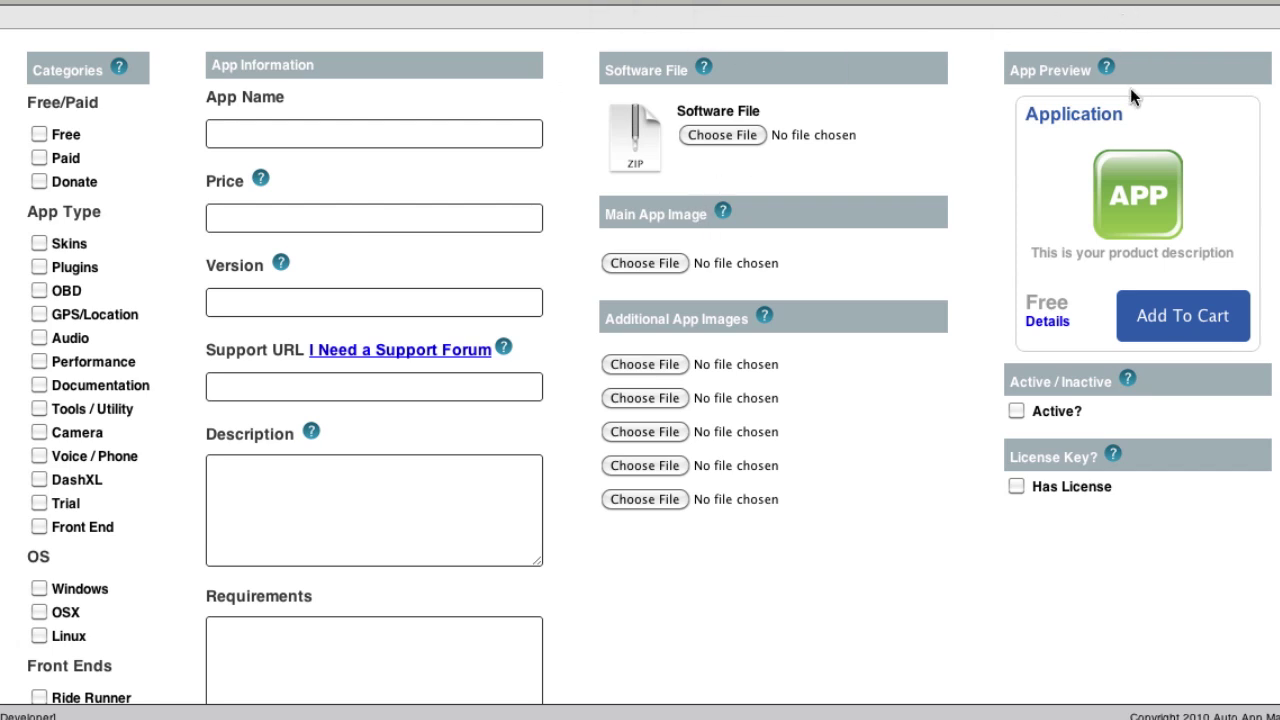
click(39, 136)
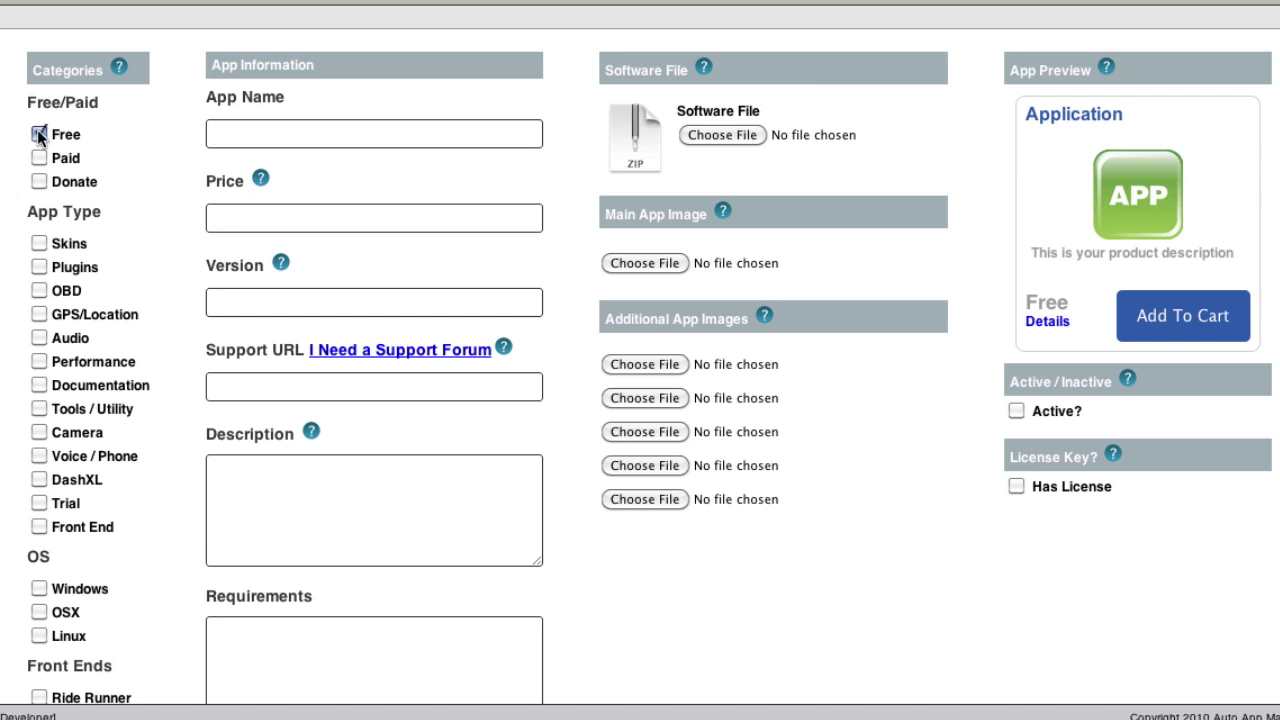
click(39, 244)
scroll(40, 400, down, 3)
click(40, 524)
scroll(44, 530, down, 5)
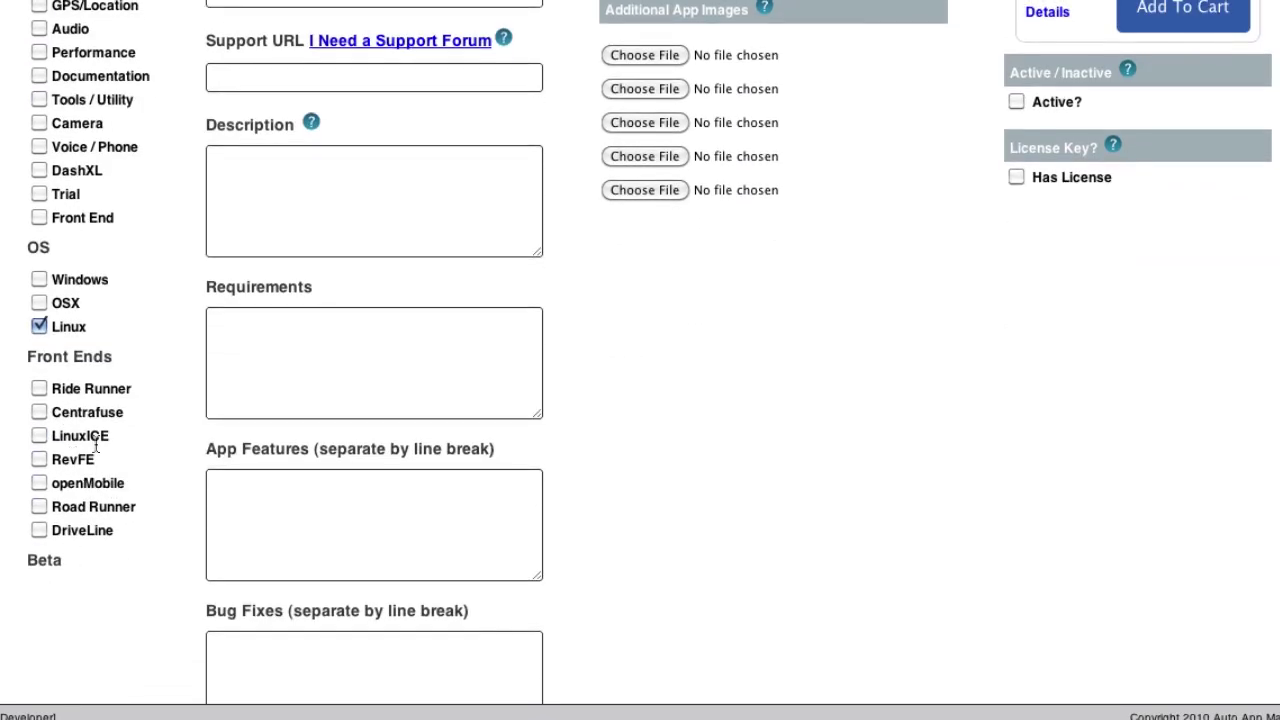
scroll(95, 440, up, 8)
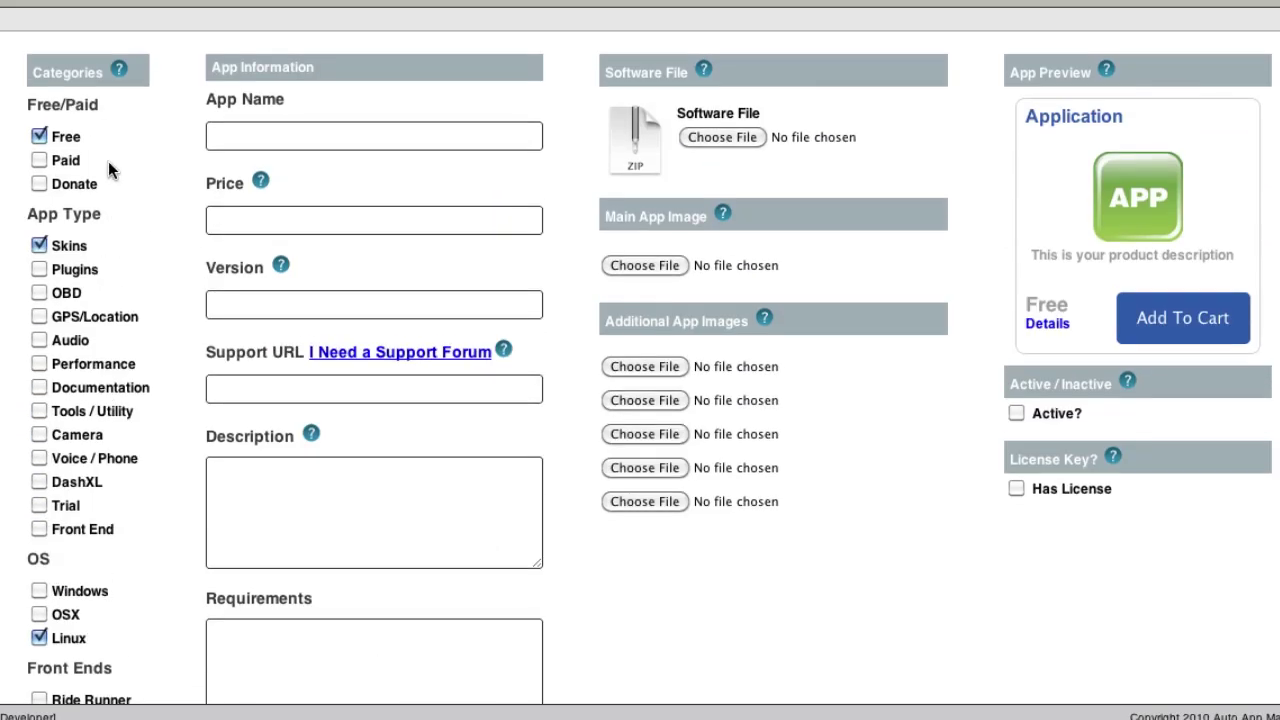
Enter the app name Batman Skin, price 0 and version 1.
click(222, 137)
text(Bat)
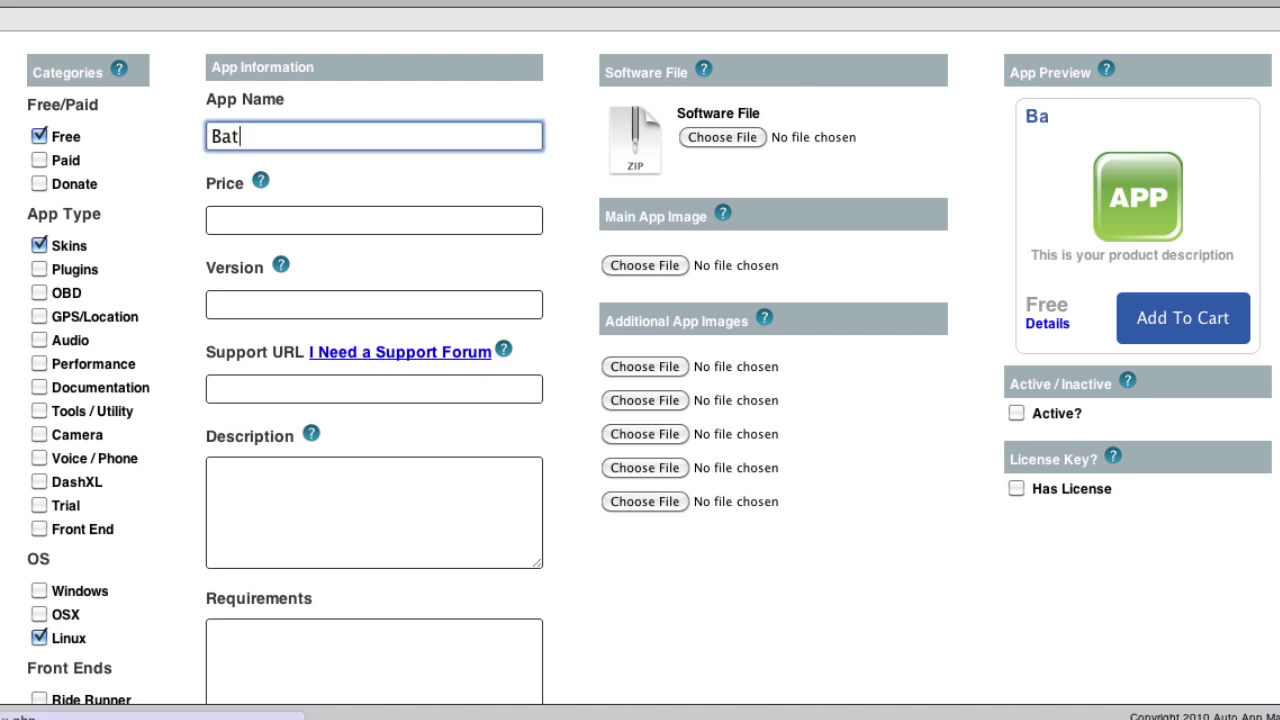
text(man Skin)
key(Tab)
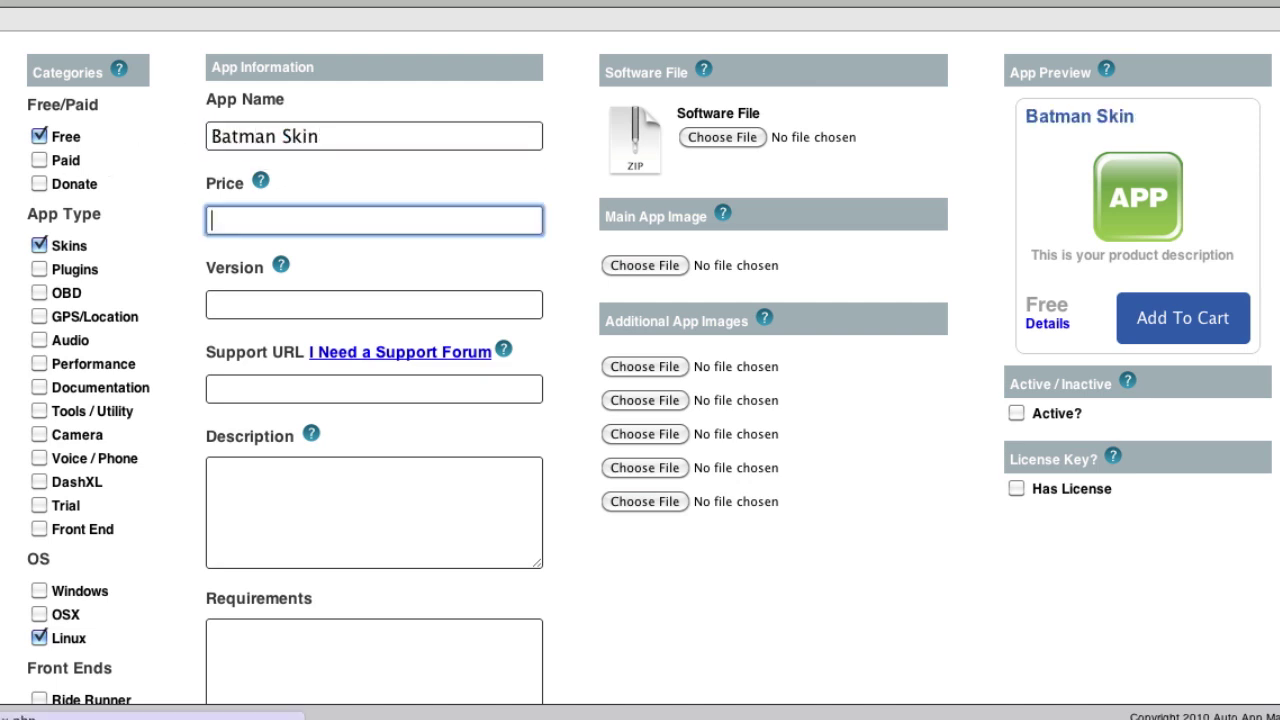
text(0)
click(277, 306)
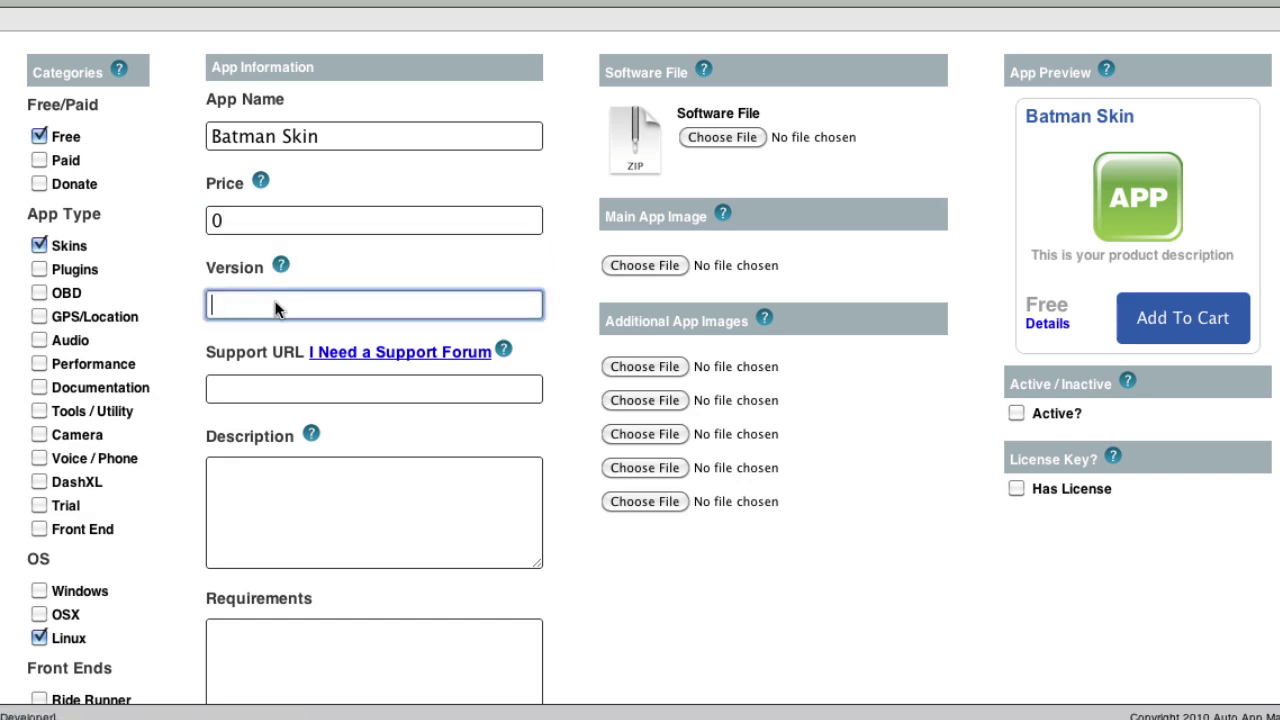
text(1)
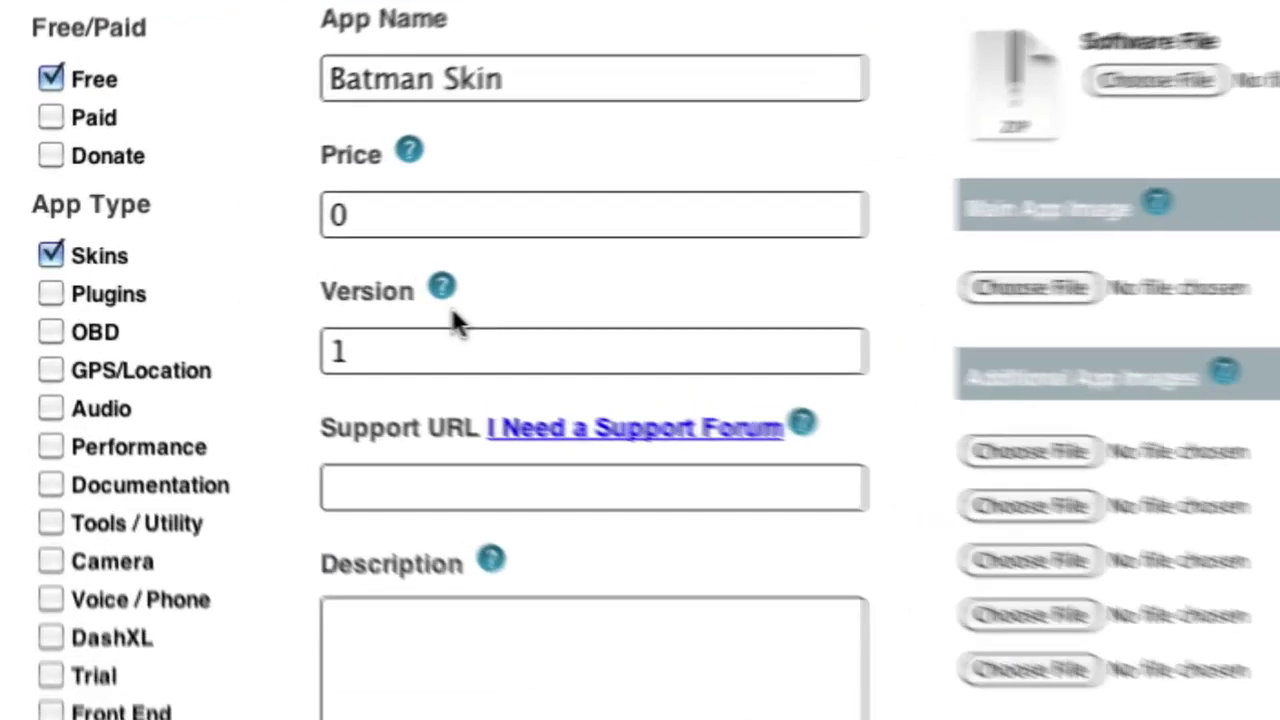
Leave the support URL blank and move on to the Description field.
mouse_move(282, 267)
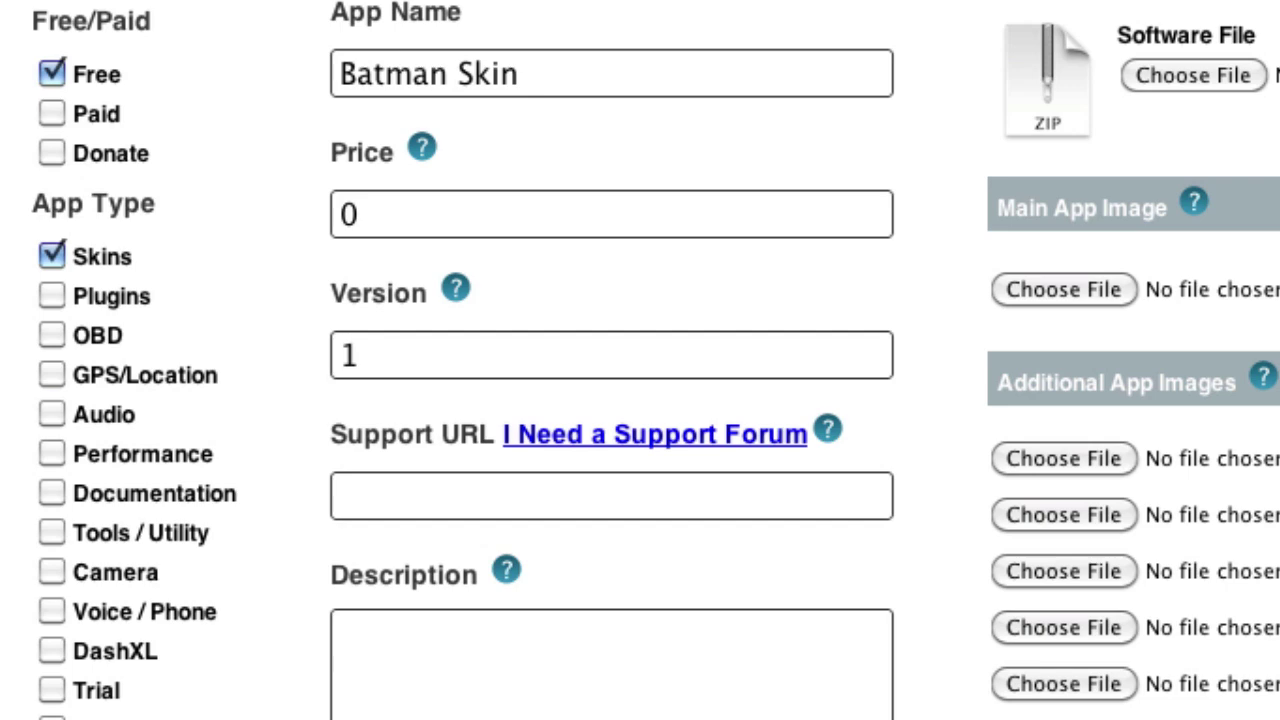
click(395, 500)
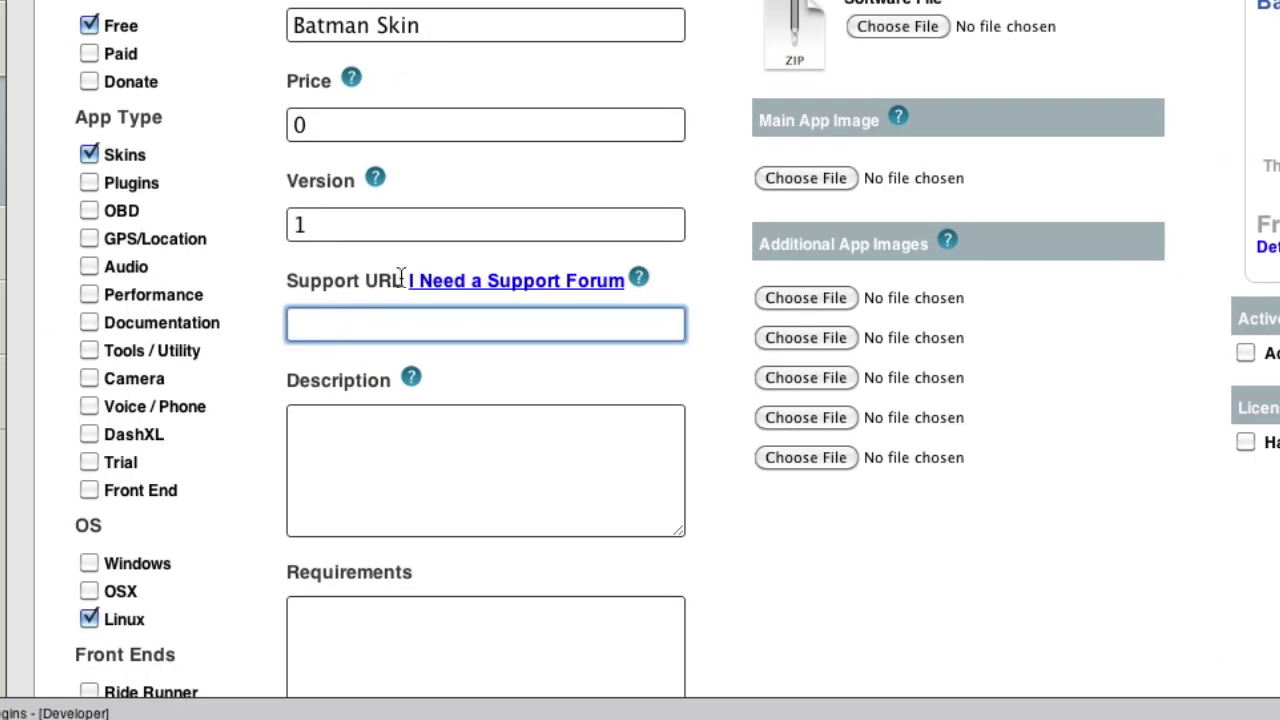
scroll(272, 294, down, 5)
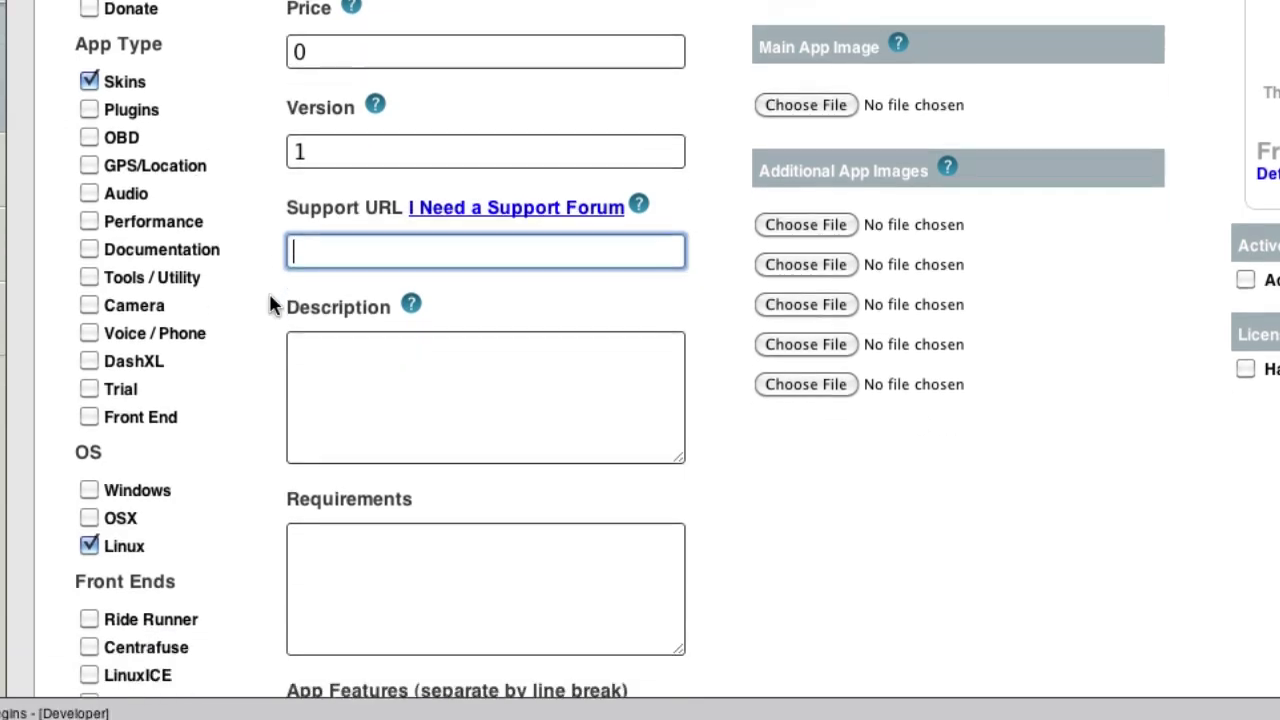
click(414, 190)
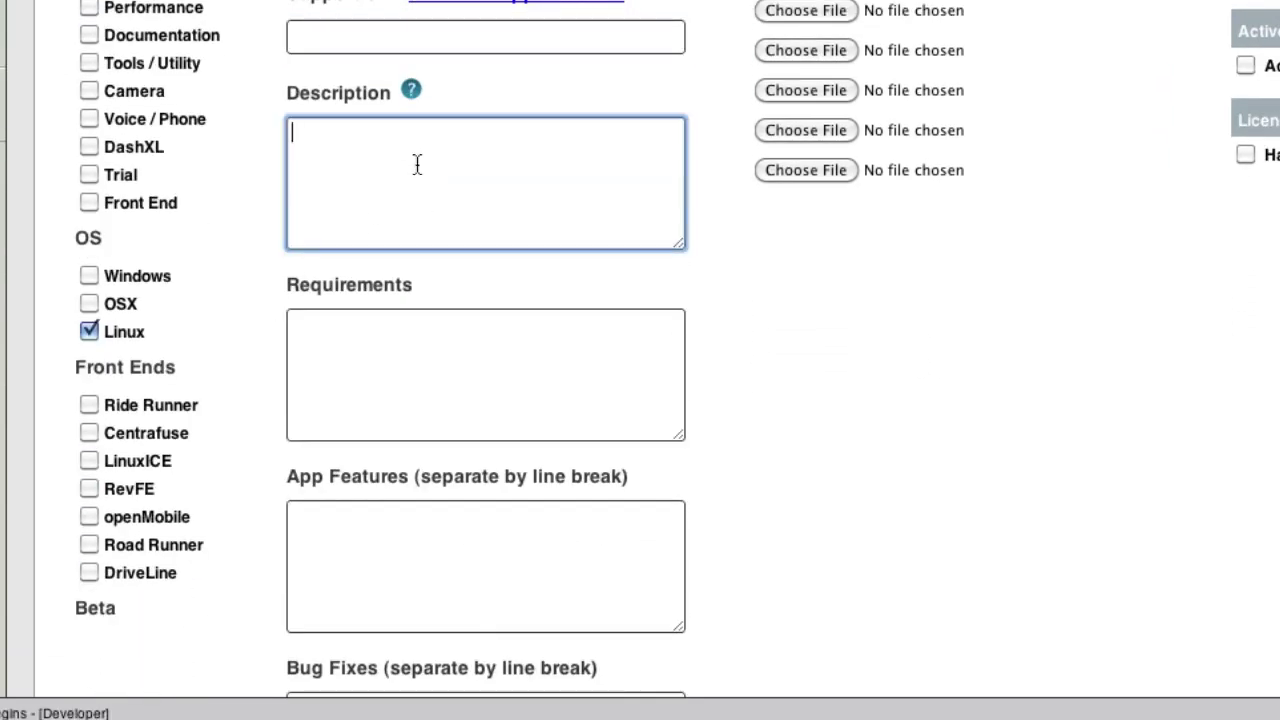
Write the description 'this is a batman skin, has lots of features'.
text(this is a batman skin, has lots o)
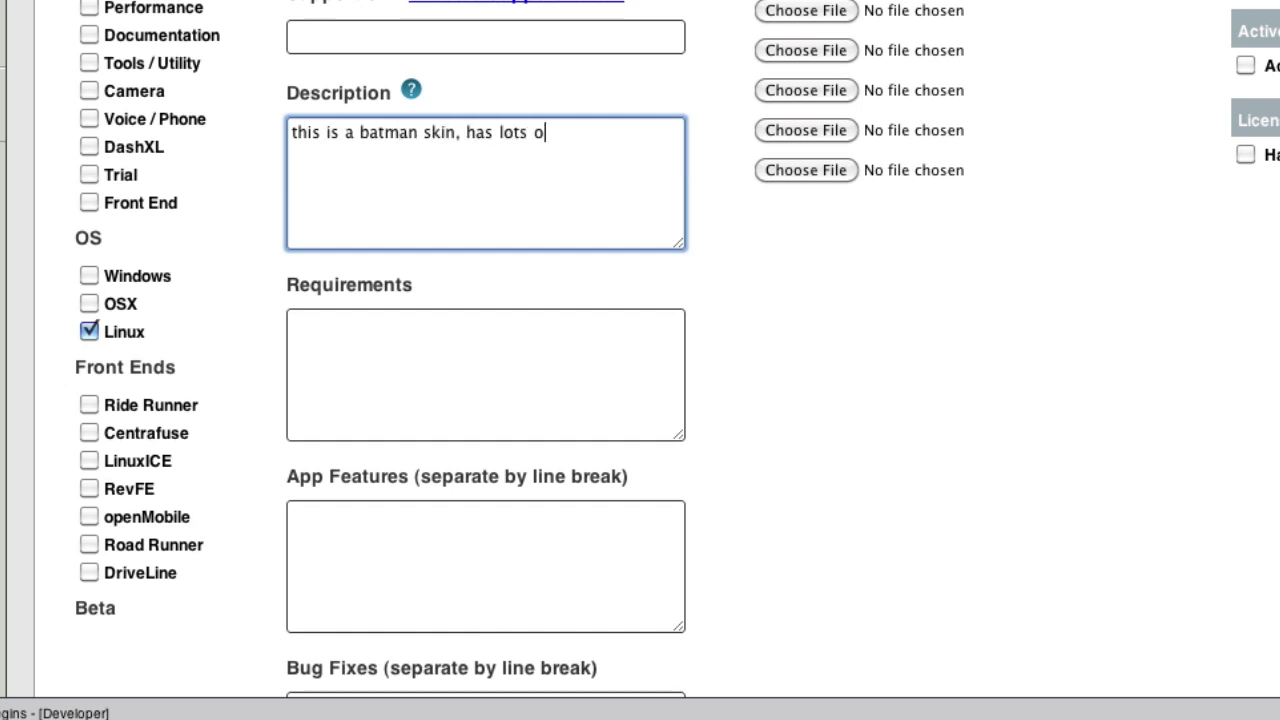
text(fe)
key(BackSpace)
text(featurs)
key(BackSpace)
text(es)
List requirements Linux, Computer and Desire to show batman skin on separate lines.
click(530, 389)
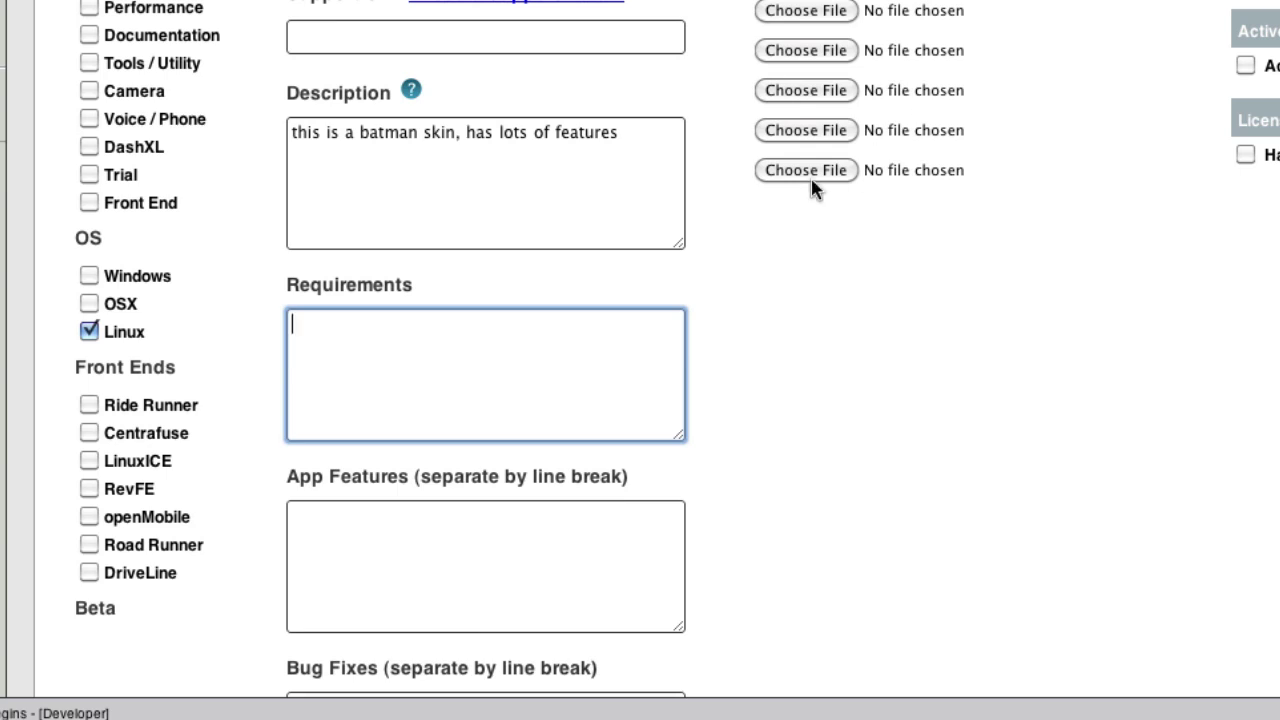
text(W)
key(BackSpace)
text(Linux)
key(Return)
text(Computer)
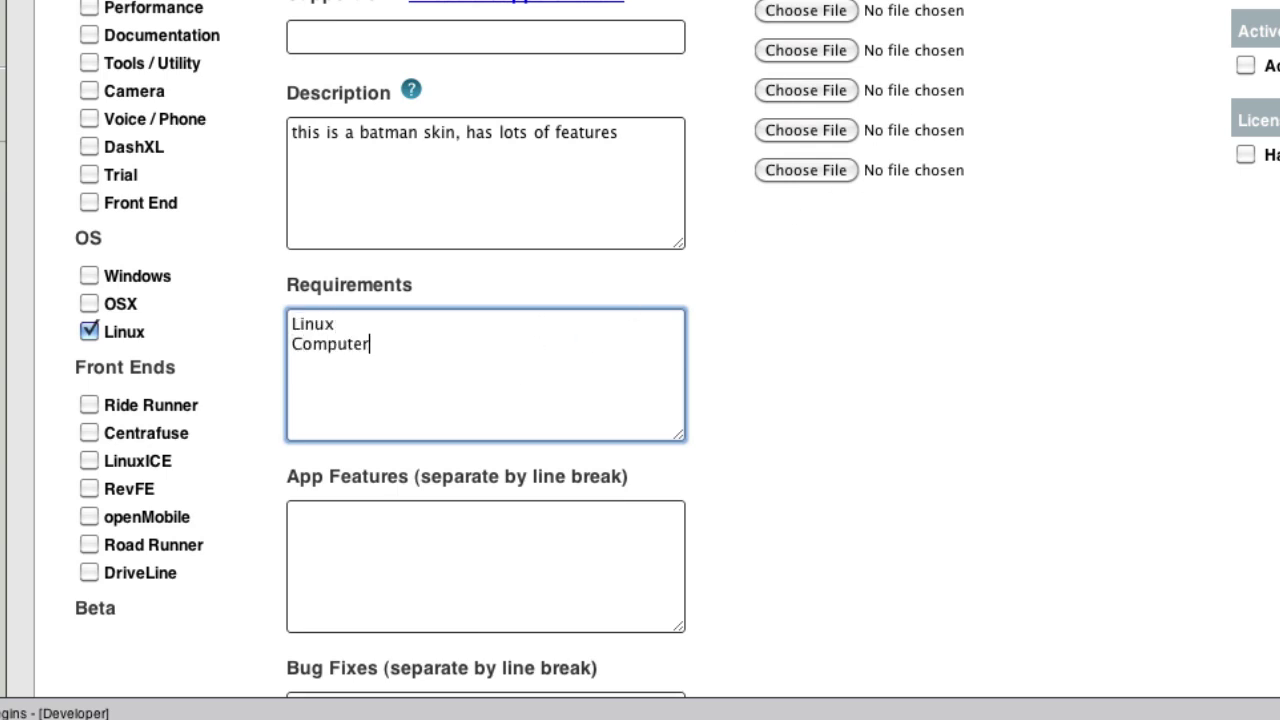
key(Return)
text(Desire to show batman s)
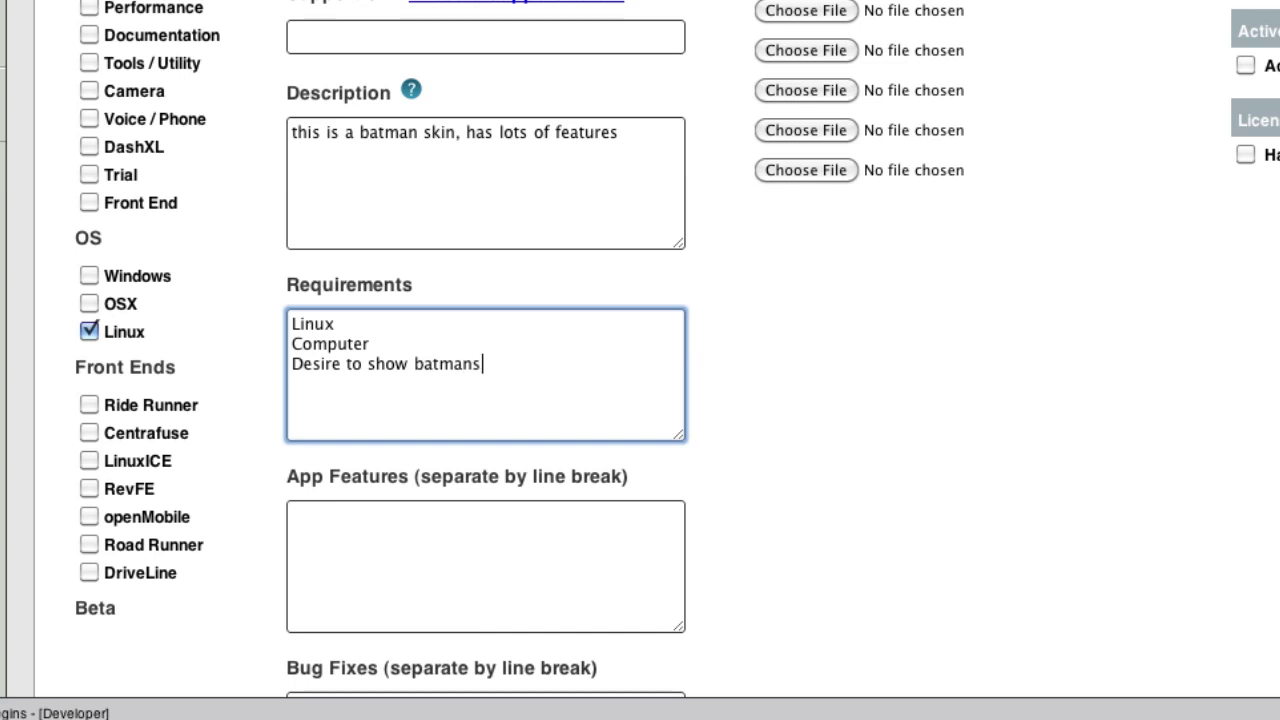
key(BackSpace)
text(skin)
scroll(496, 350, down, 3)
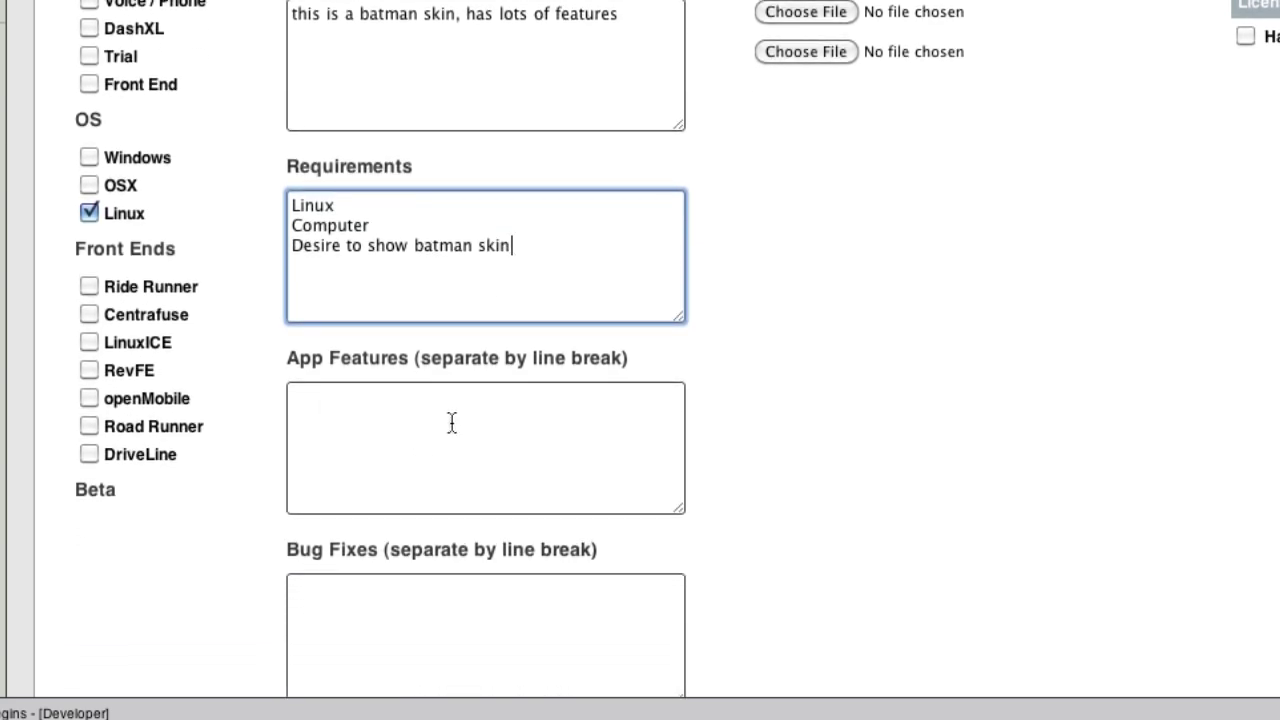
Enter features eject itself, cloak mode, unidirectional audio and play mp3s, one per line.
click(464, 466)
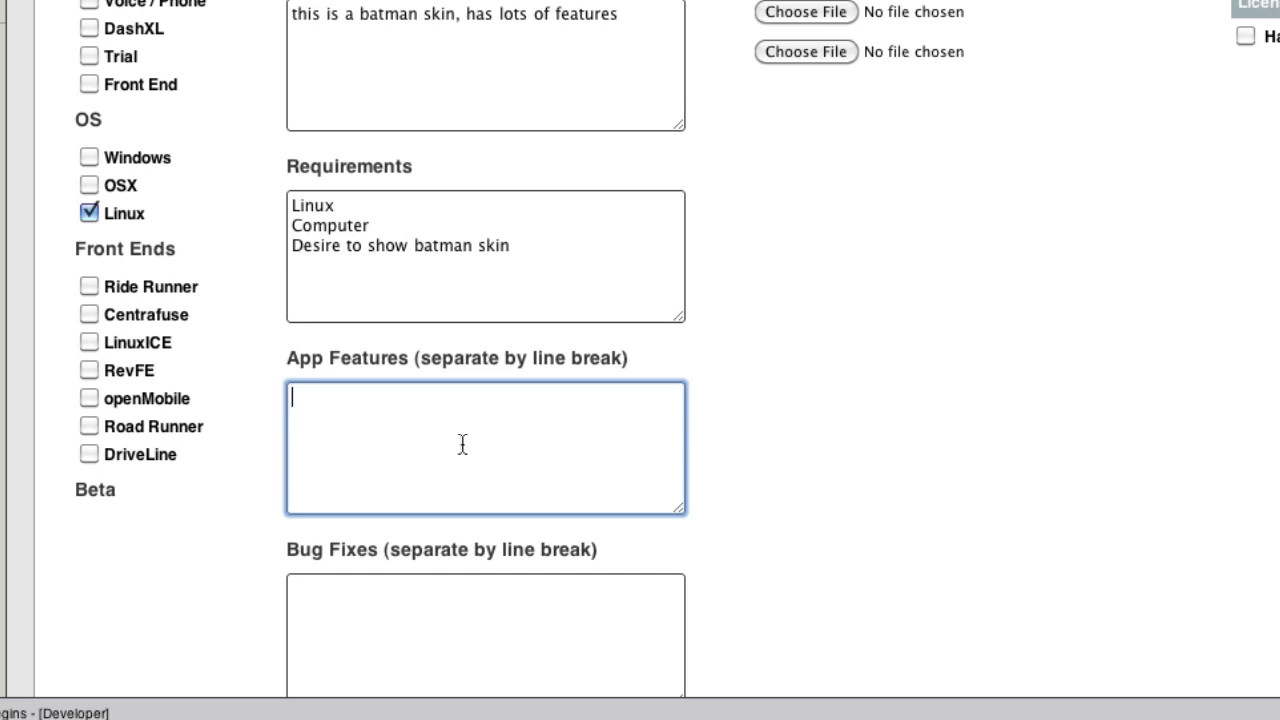
text(eject itself)
key(Return)
text(cl)
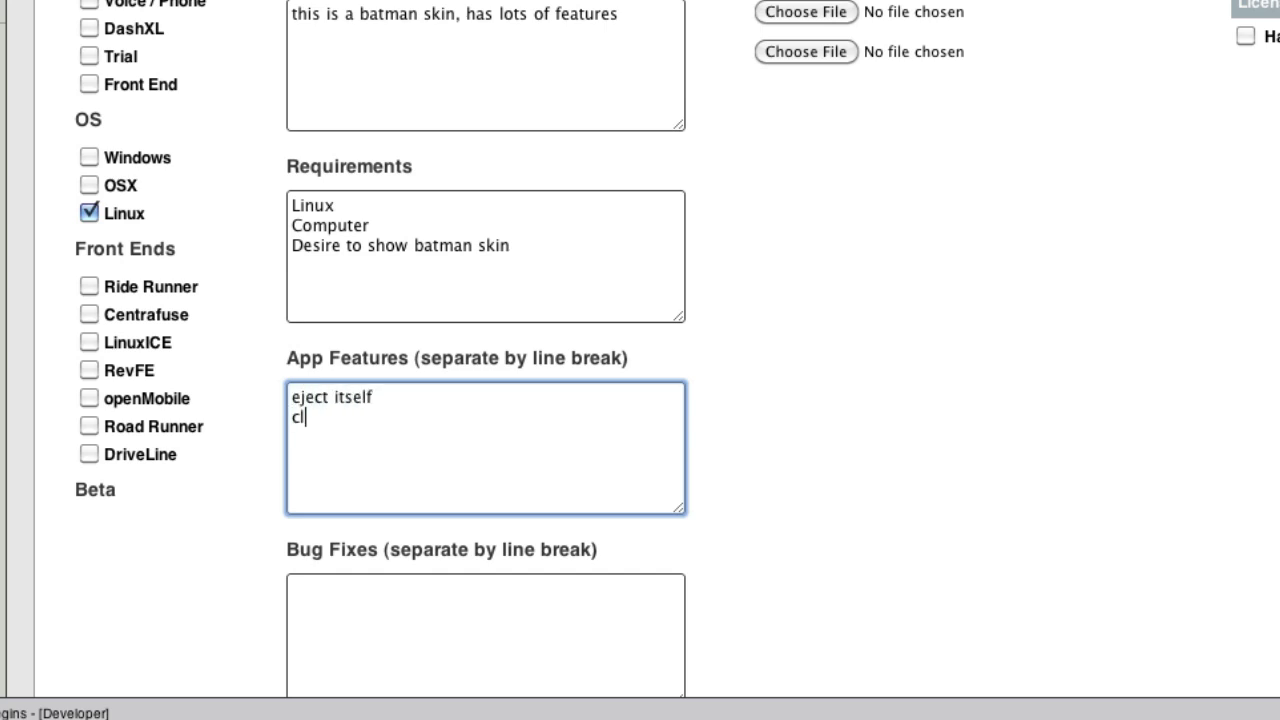
text(oak mode)
key(Return)
text(unidire)
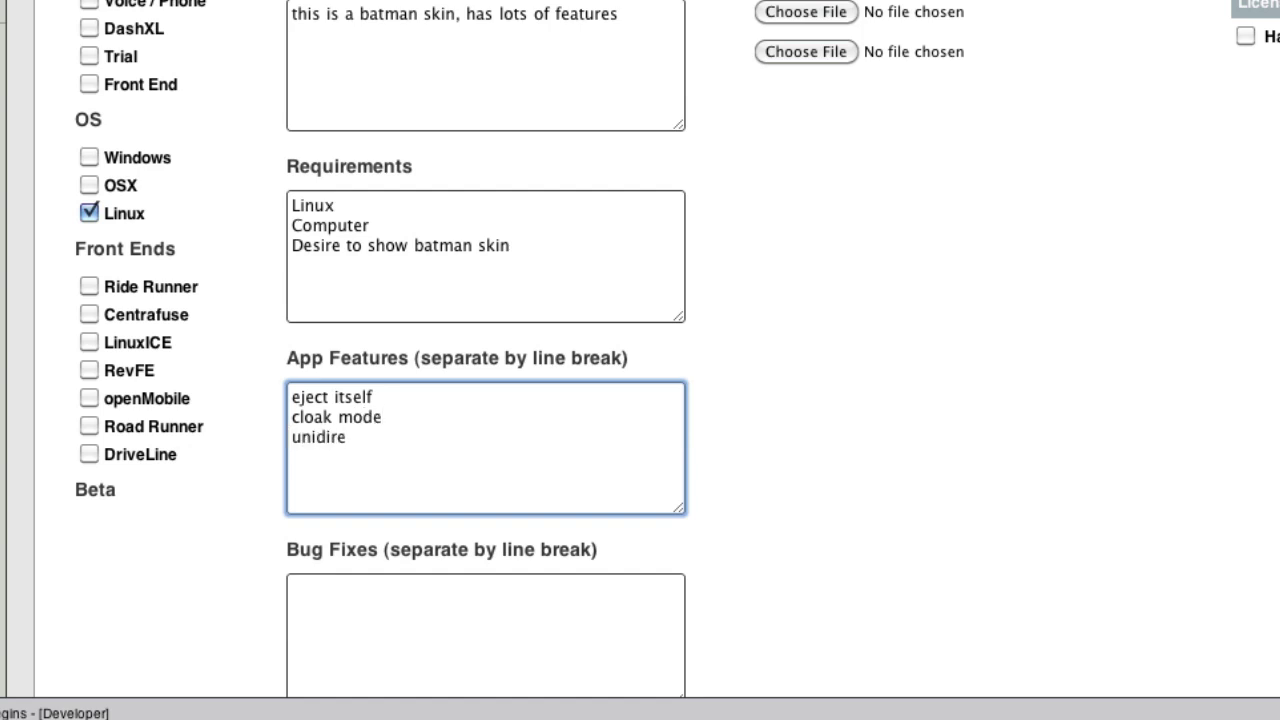
text(nal audio)
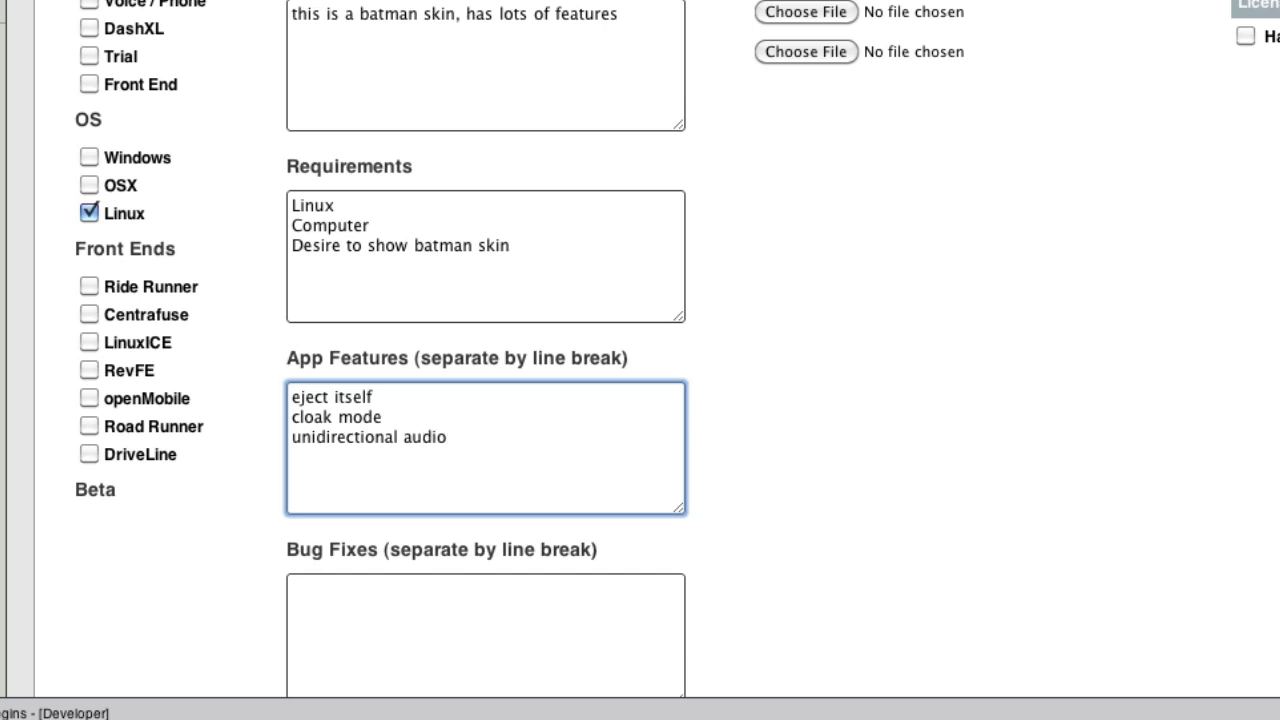
key(Return)
text(play mp3s)
scroll(368, 333, down, 2)
scroll(367, 331, down, 4)
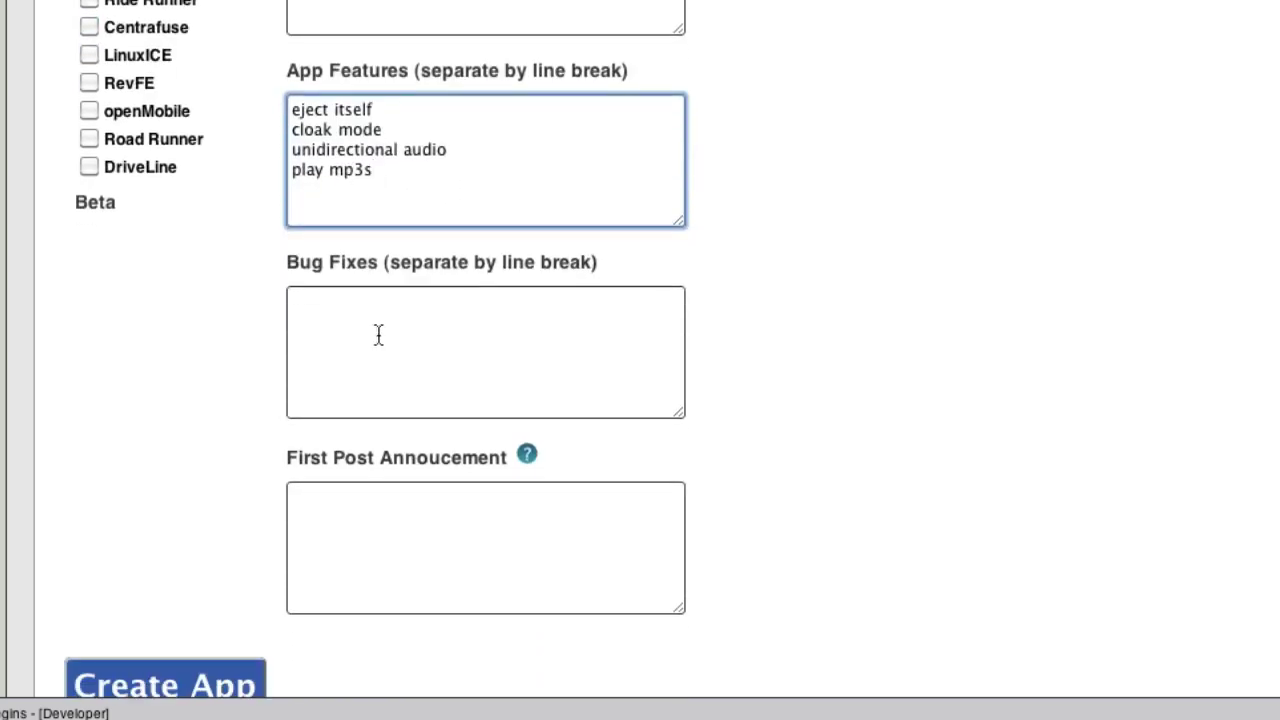
Skip bug fixes and write the announcement 'This is the fire post about this batman skin'.
click(379, 336)
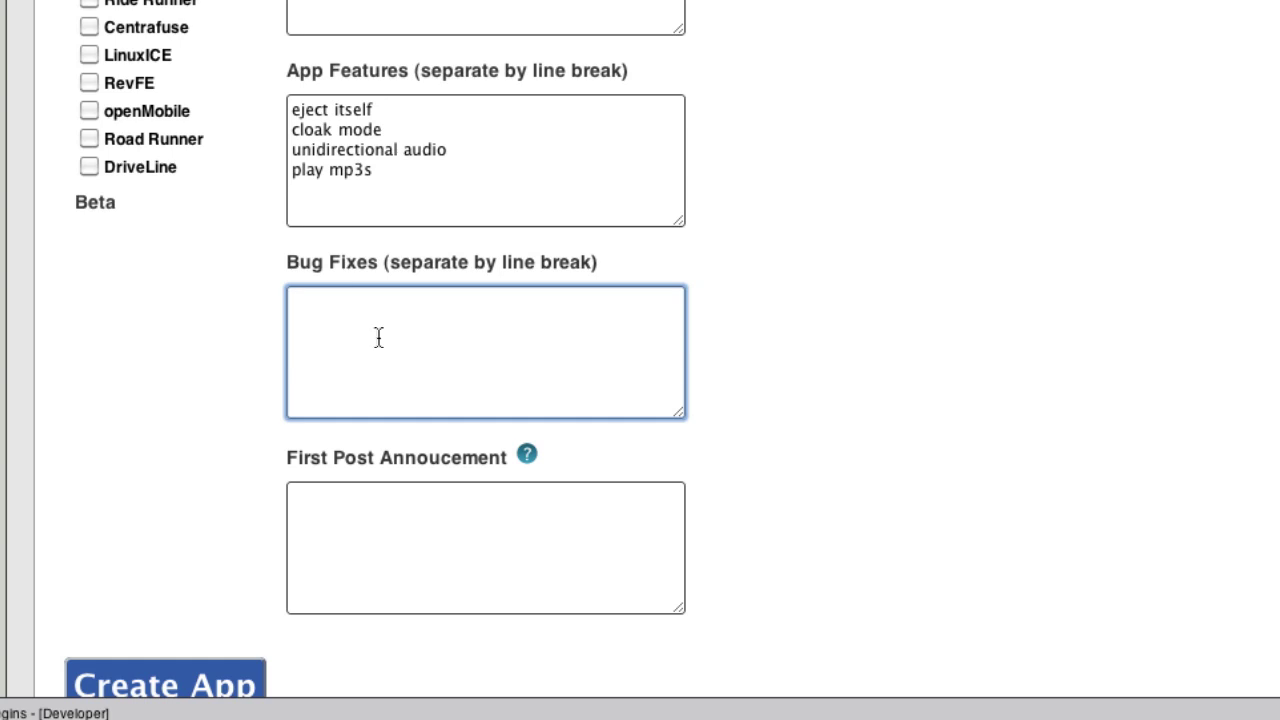
scroll(380, 330, down, 1)
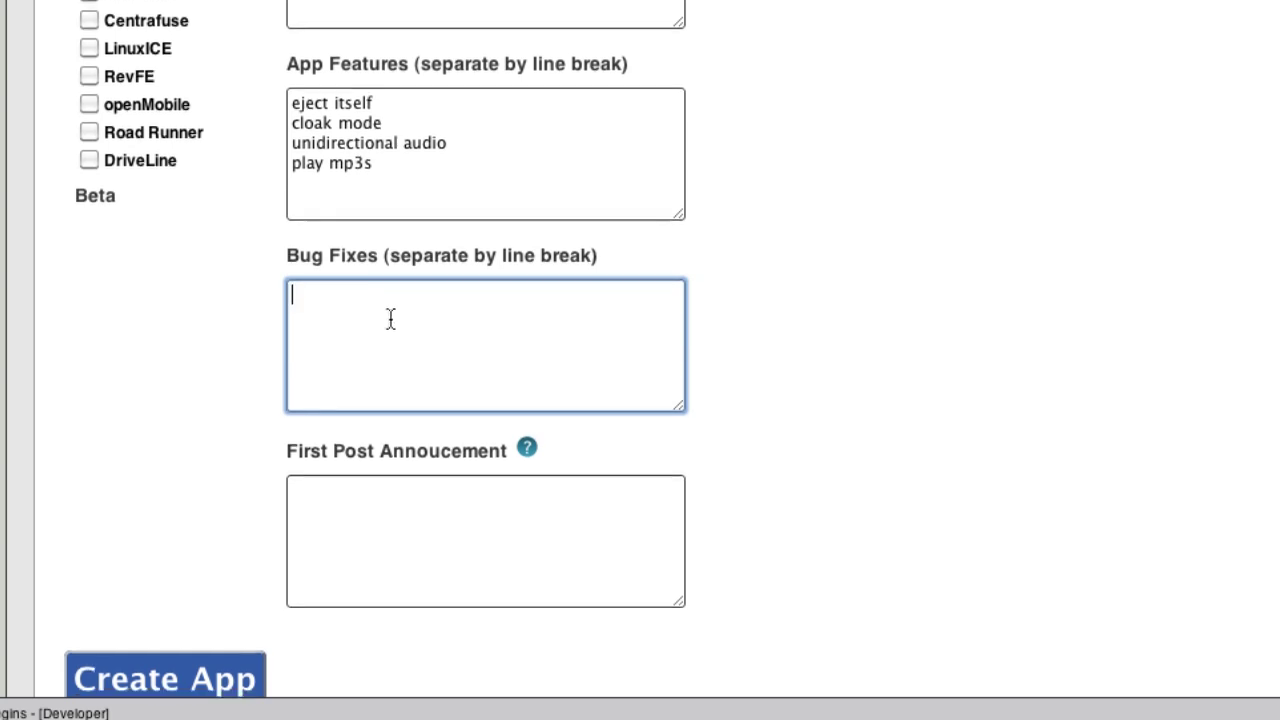
click(389, 482)
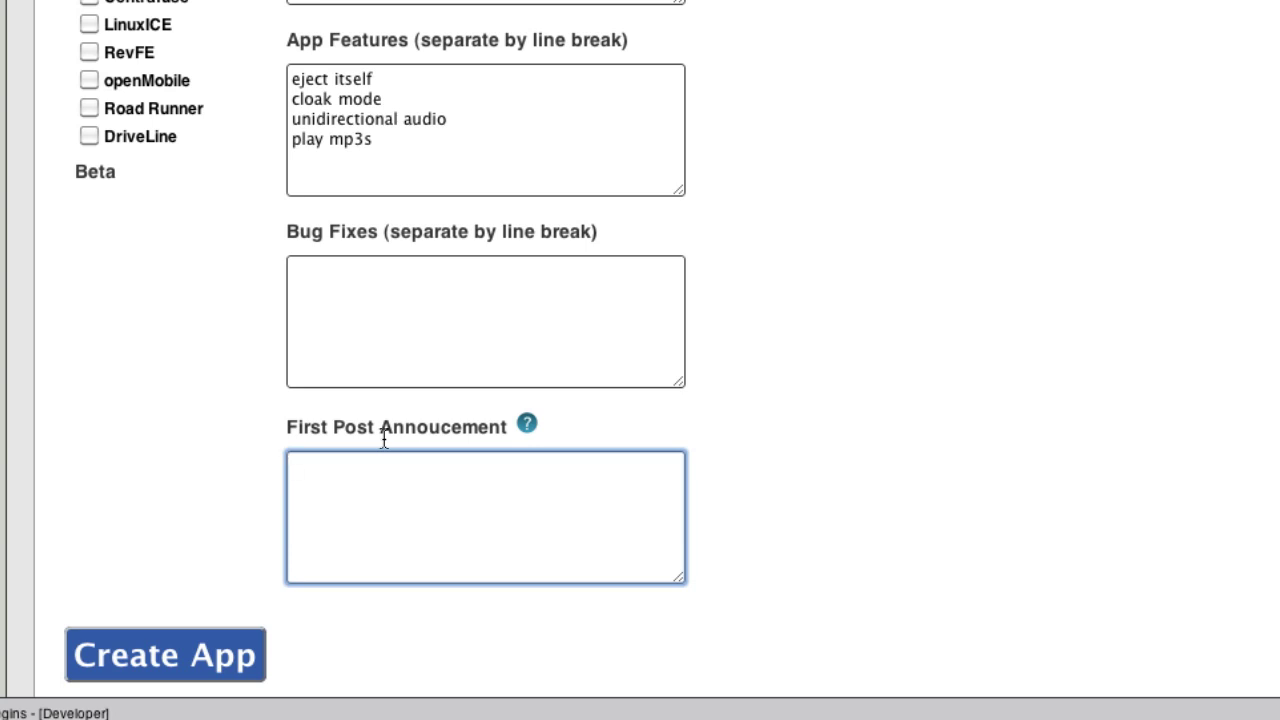
text(This is the fire post about)
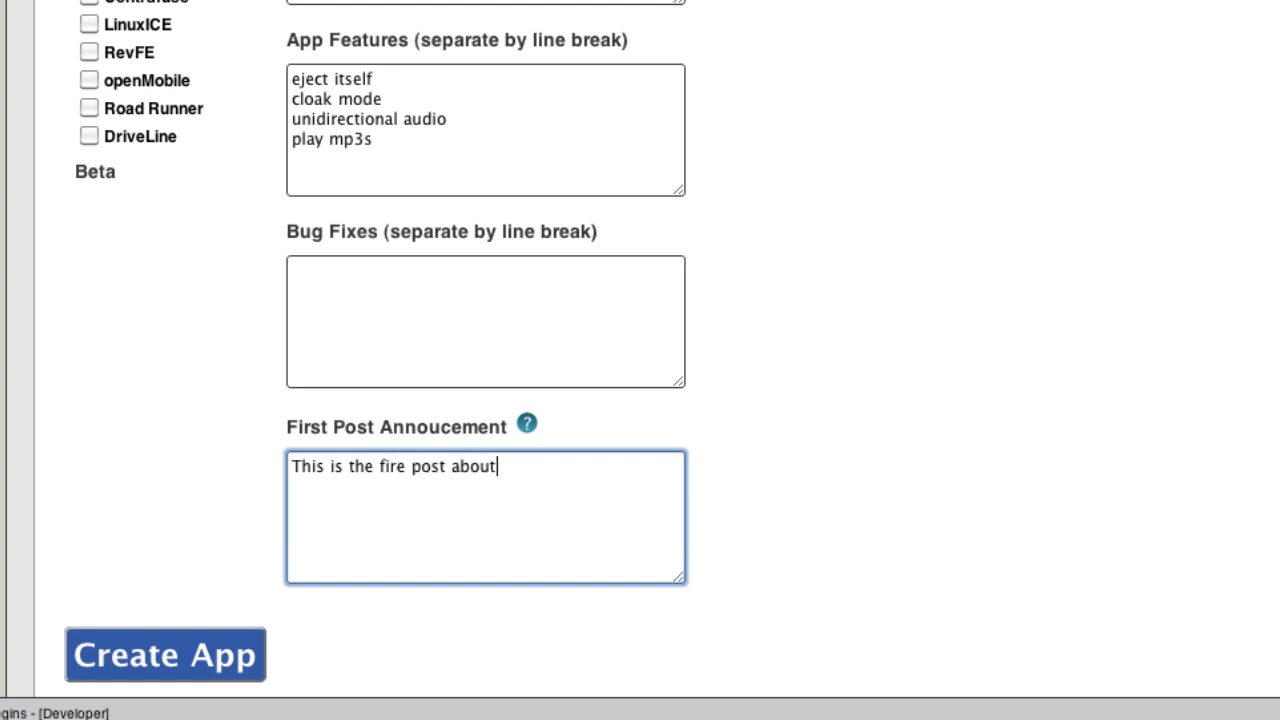
text( this)
key(BackSpace)
key(BackSpace)
key(BackSpace)
key(BackSpace)
text(his batman skin)
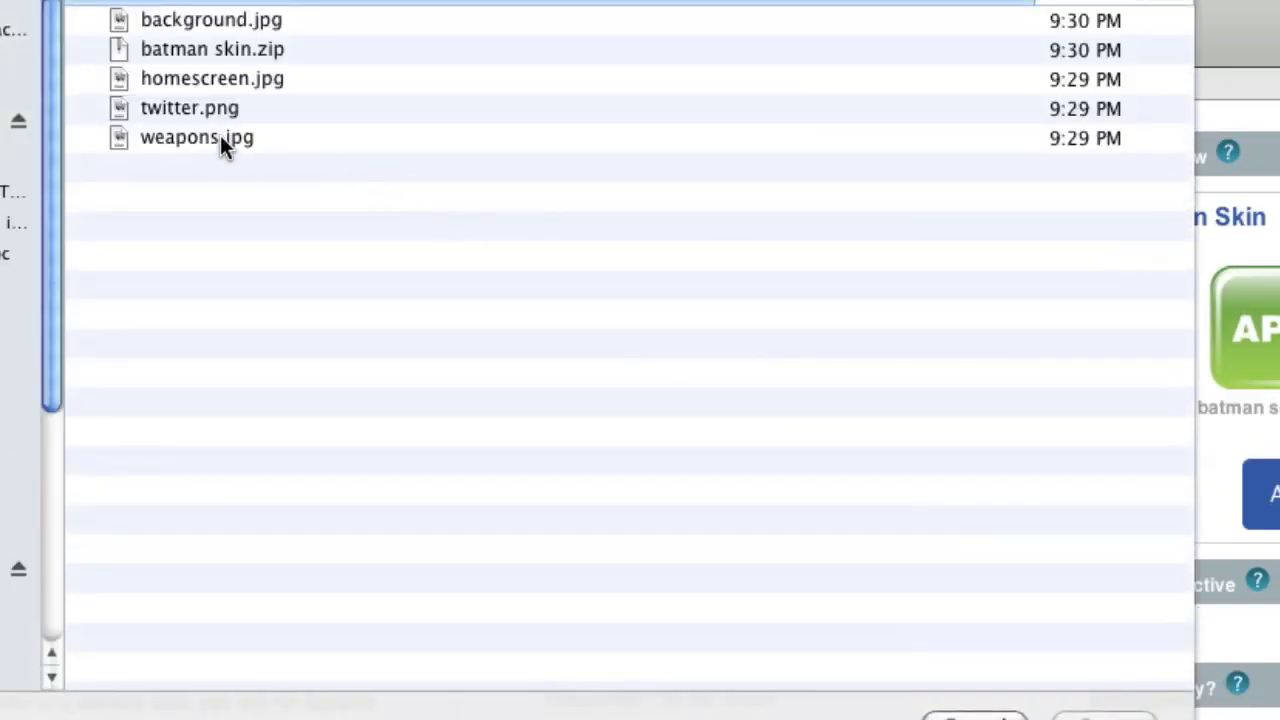
Upload batman skin.zip, main image background.jpg, and extra images homescreen.jpg, twitter.png, weapons.jpg.
double_click(276, 55)
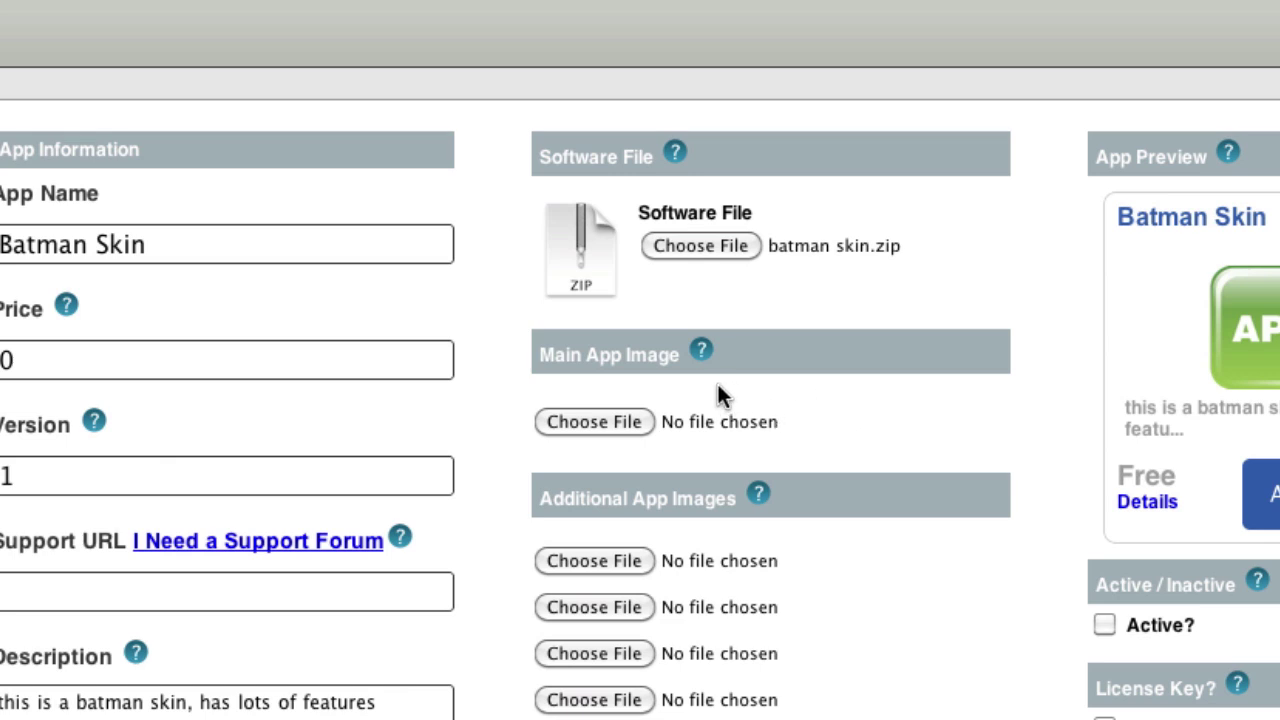
click(617, 430)
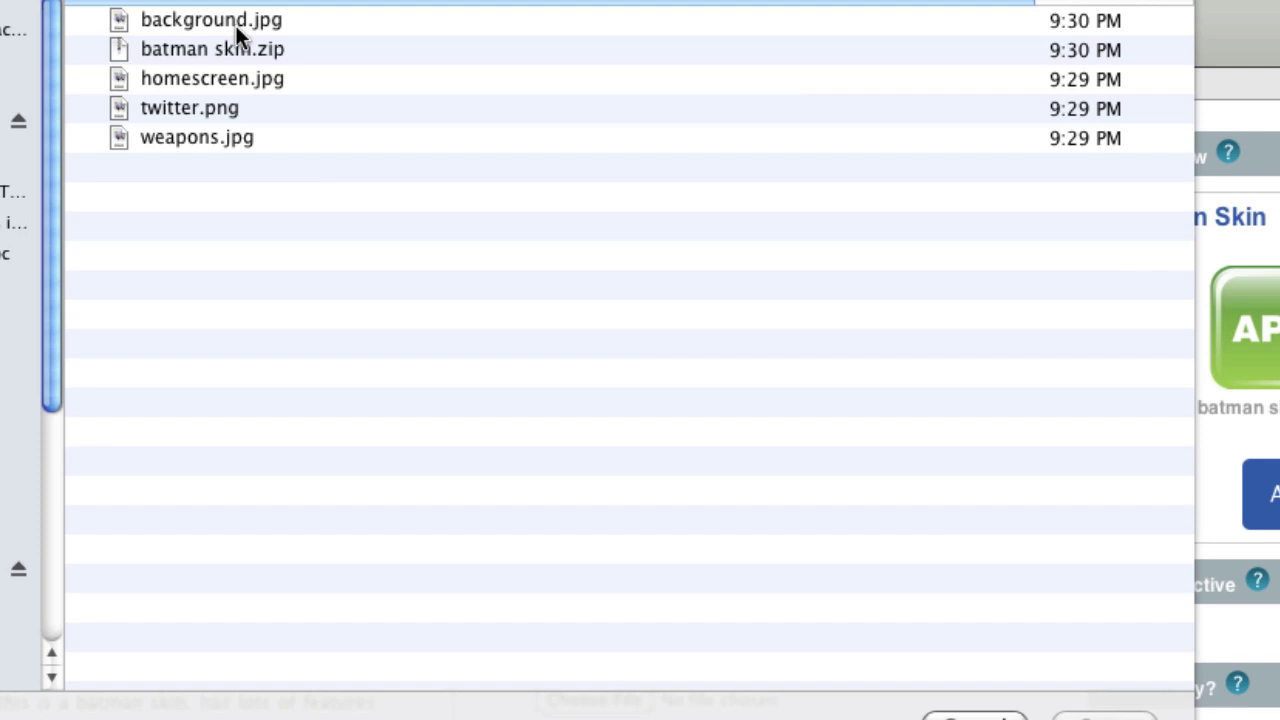
double_click(240, 24)
click(621, 563)
double_click(203, 78)
click(588, 609)
double_click(217, 106)
click(625, 663)
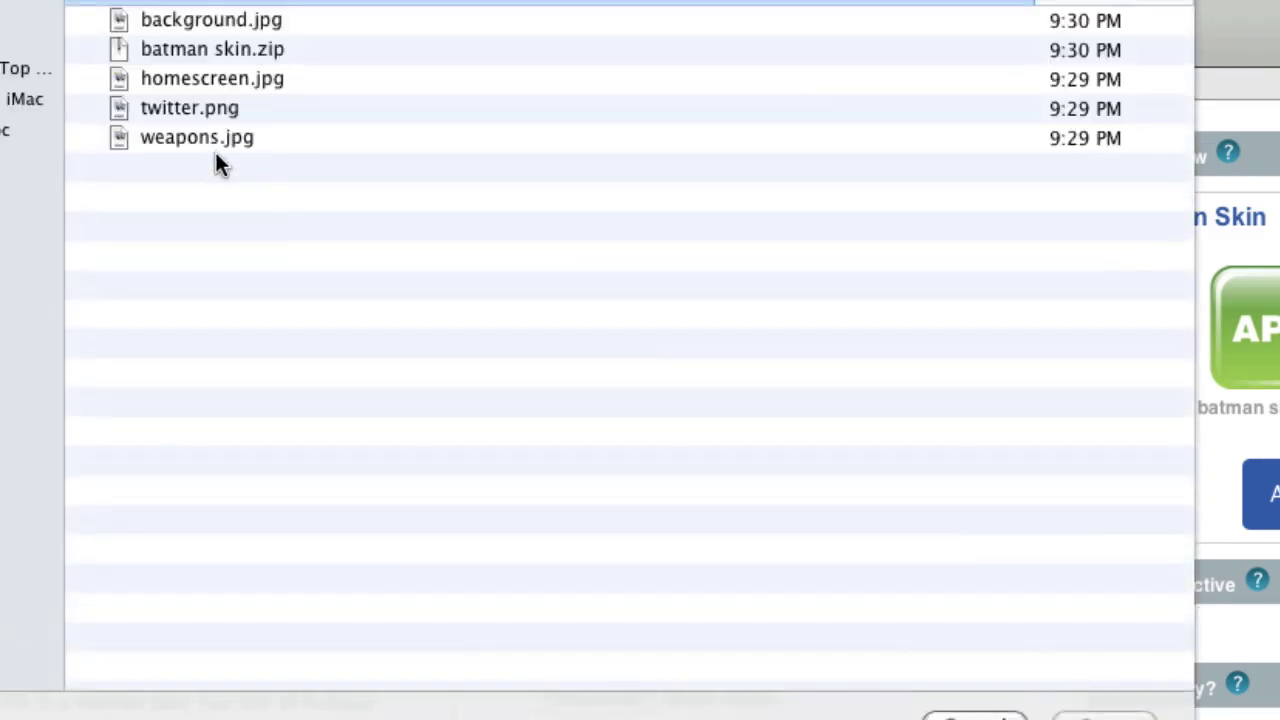
double_click(215, 141)
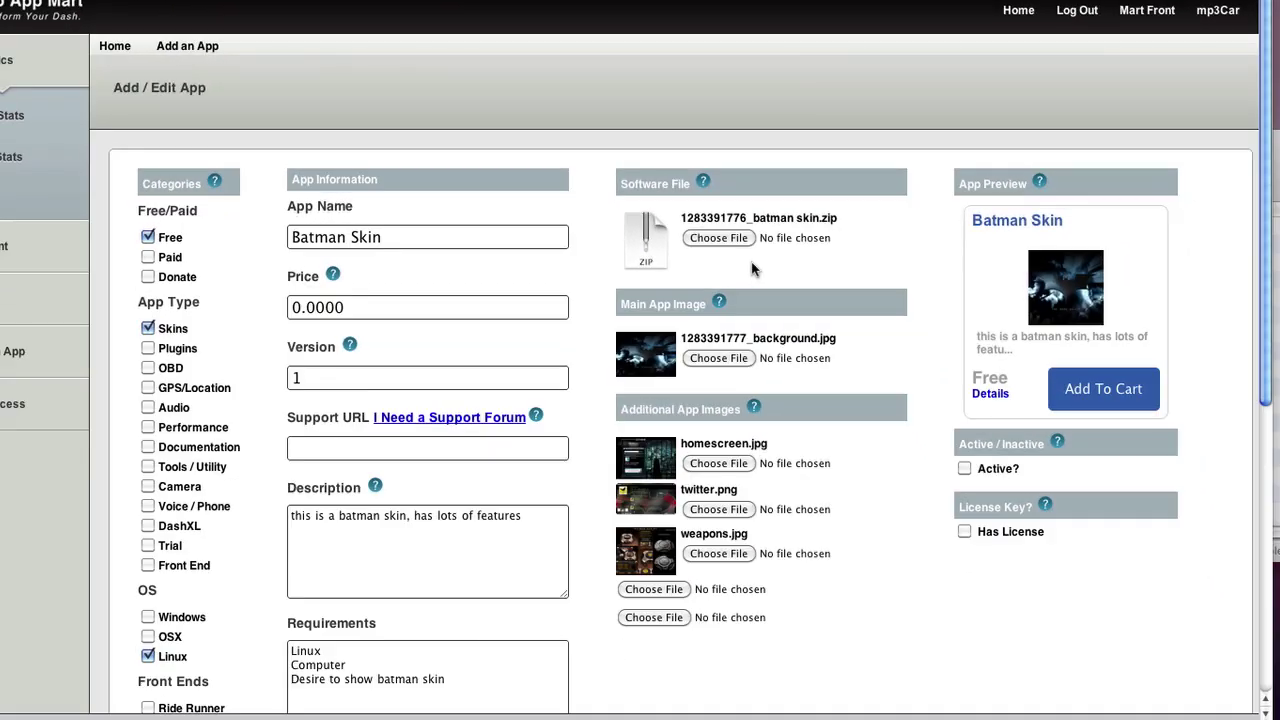
Preview the uploaded screenshots in the lightbox, stepping through each before closing it.
scroll(753, 267, down, 1)
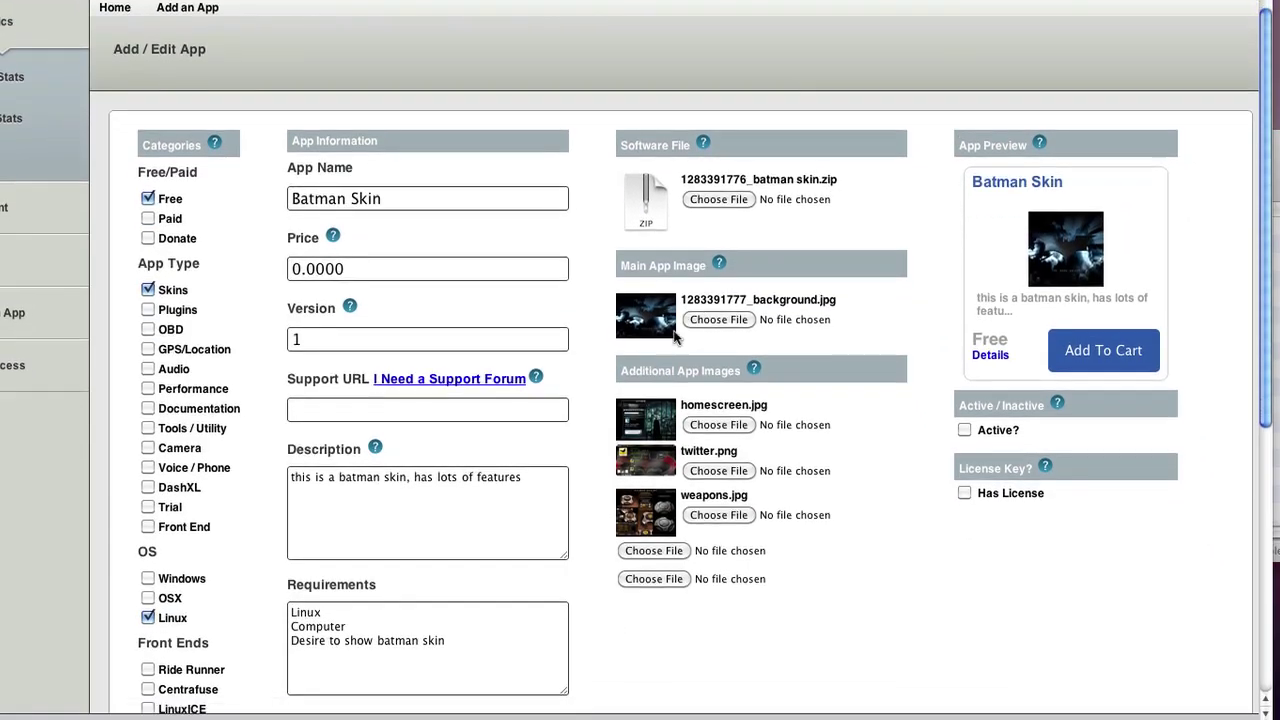
click(660, 430)
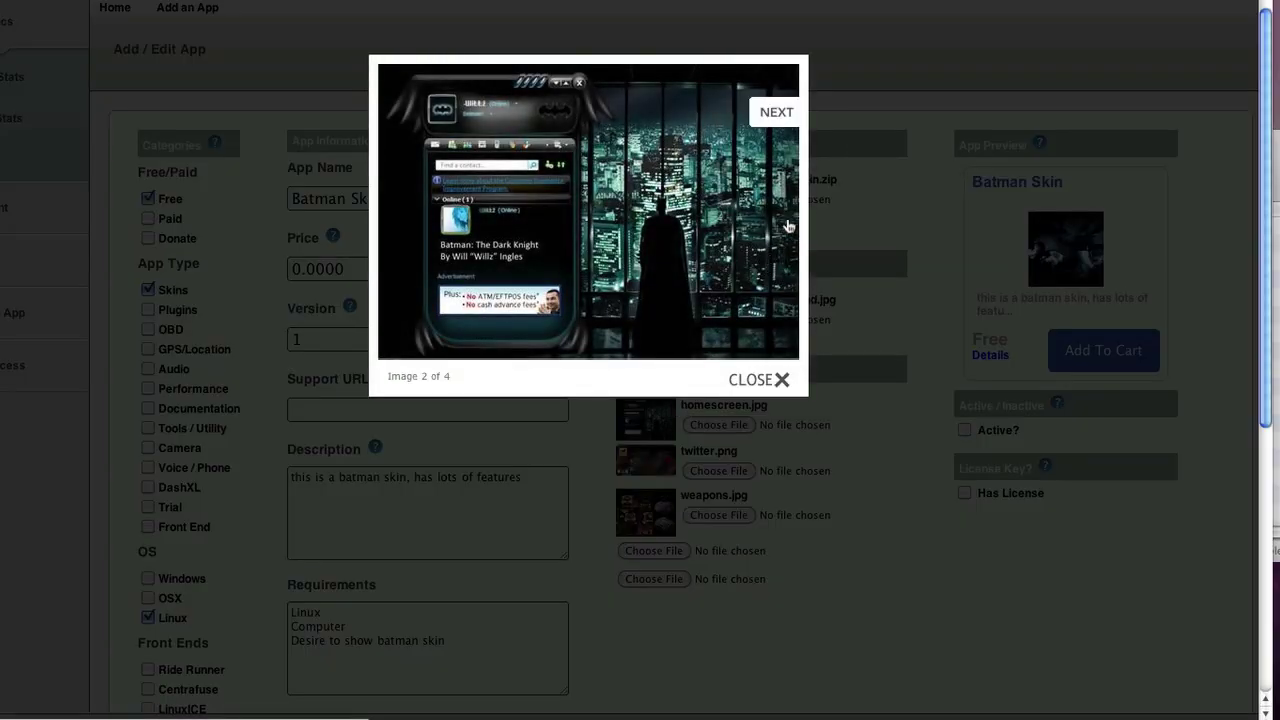
click(786, 226)
click(809, 224)
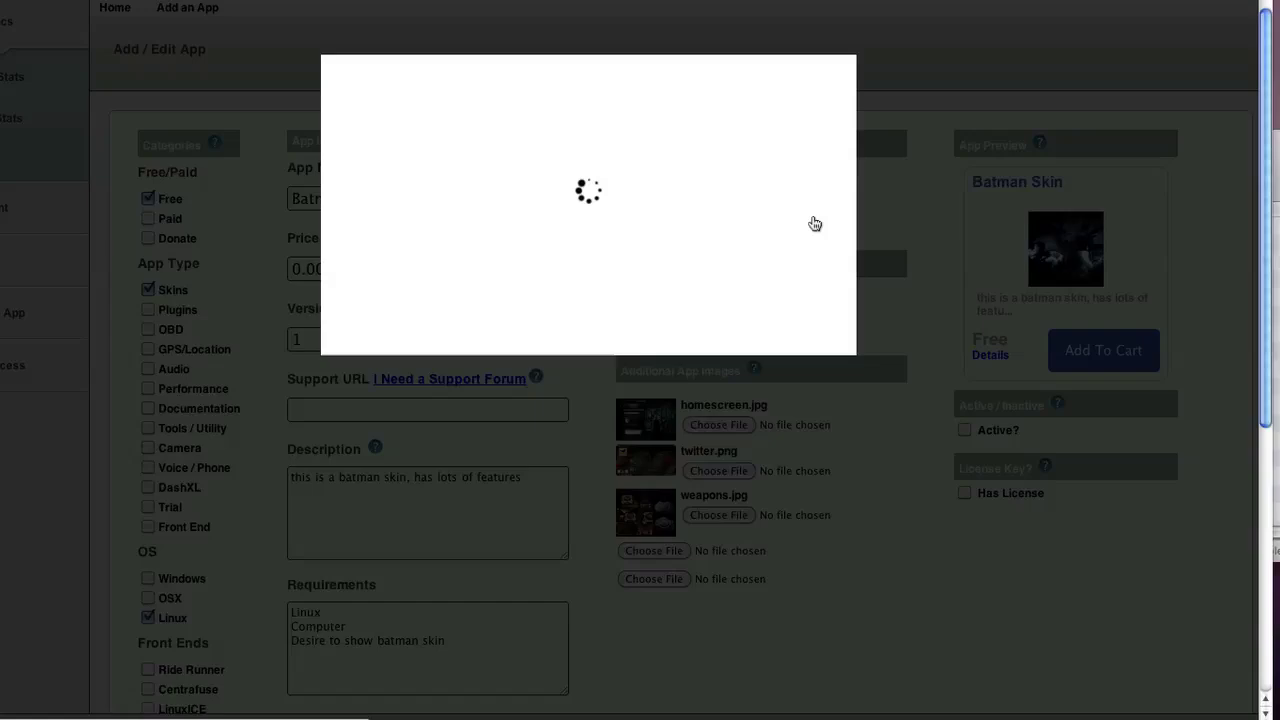
click(690, 274)
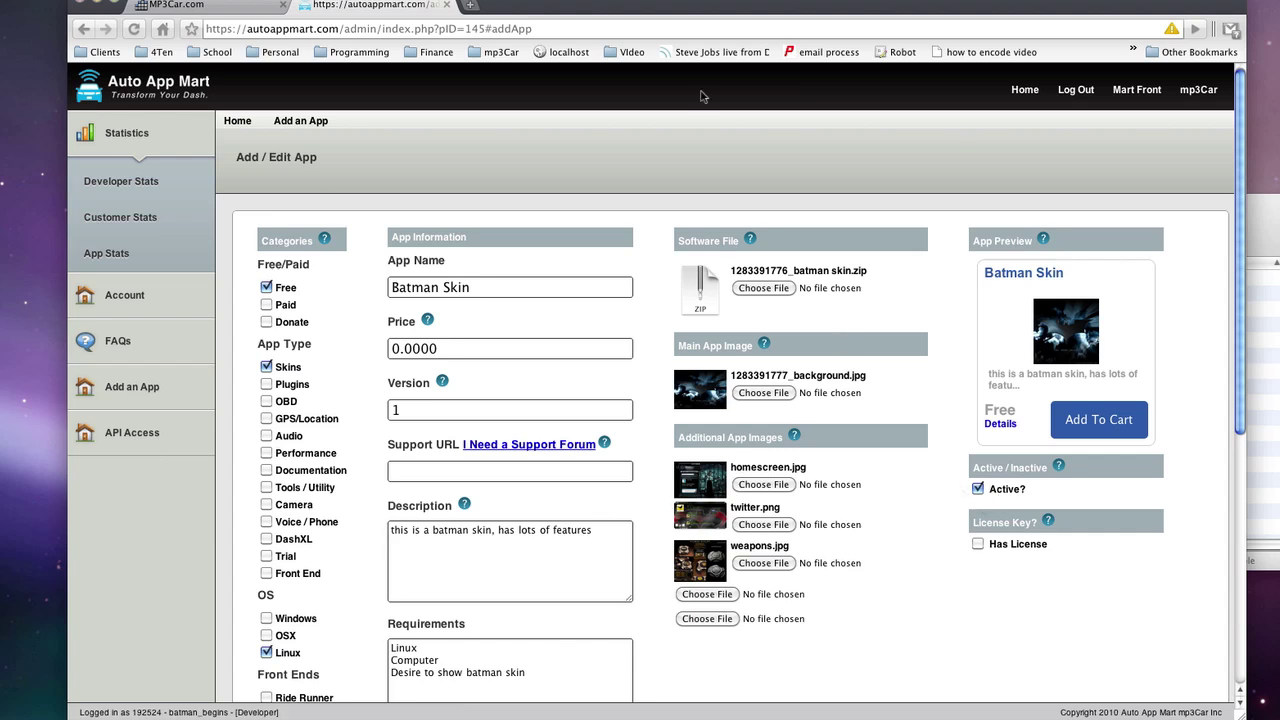
Load the autoappmart.com storefront in a new browser tab.
click(470, 5)
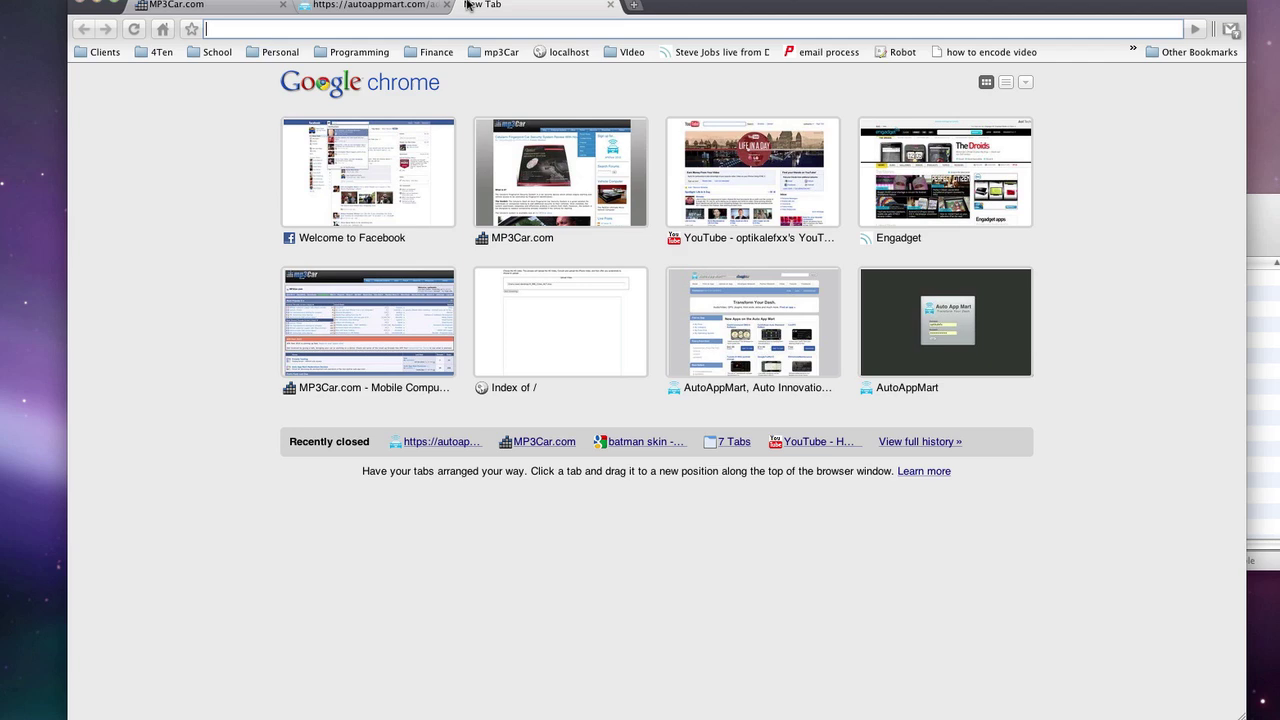
text(autoappmart.com/)
key(Return)
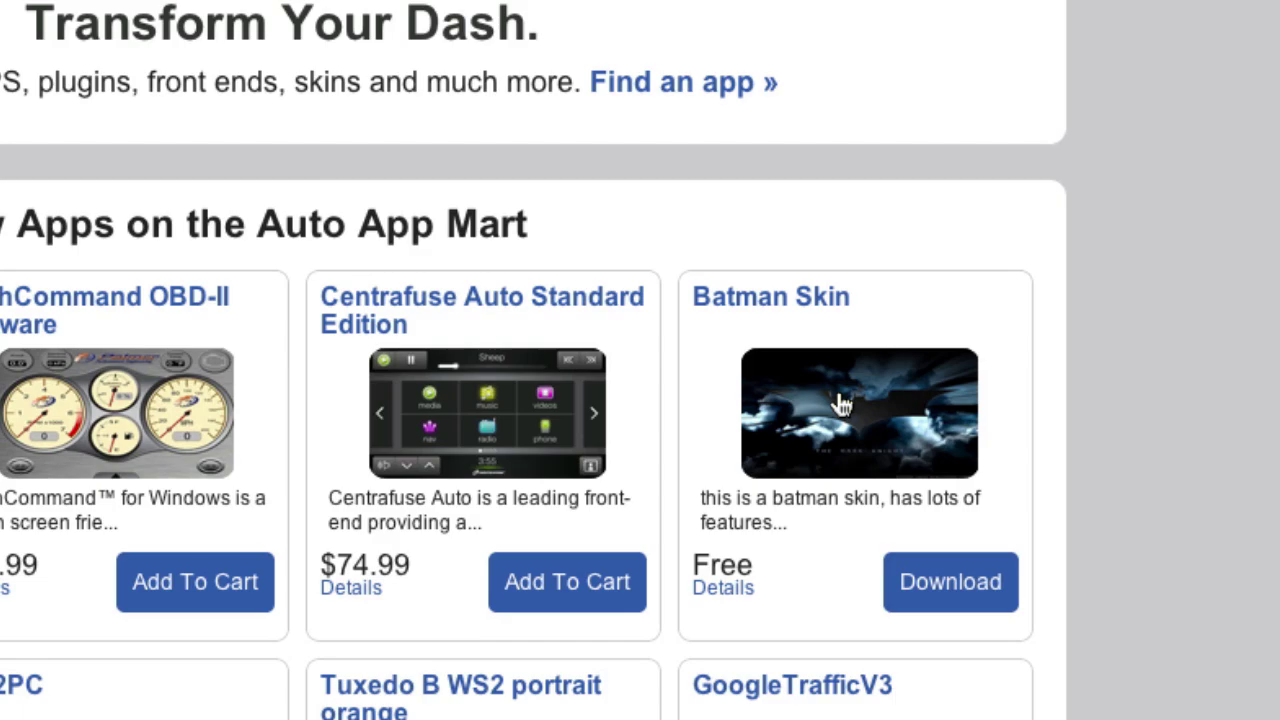
click(832, 394)
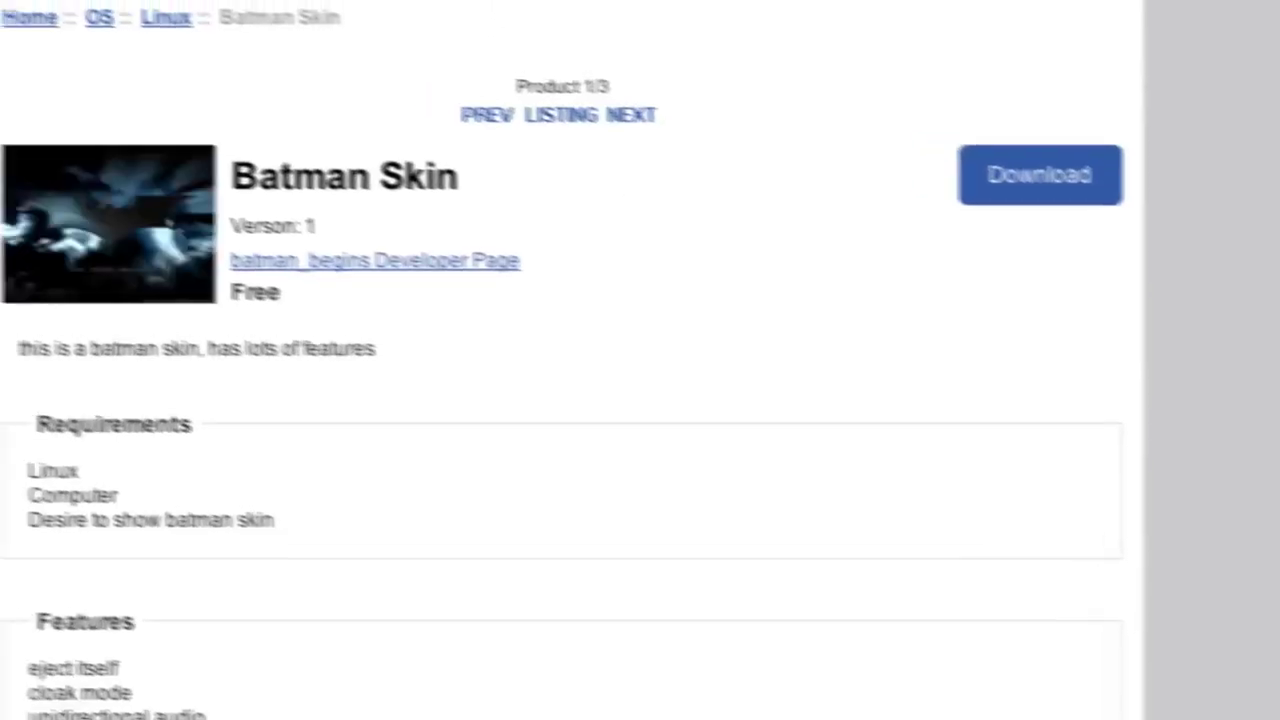
scroll(820, 23, down, 5)
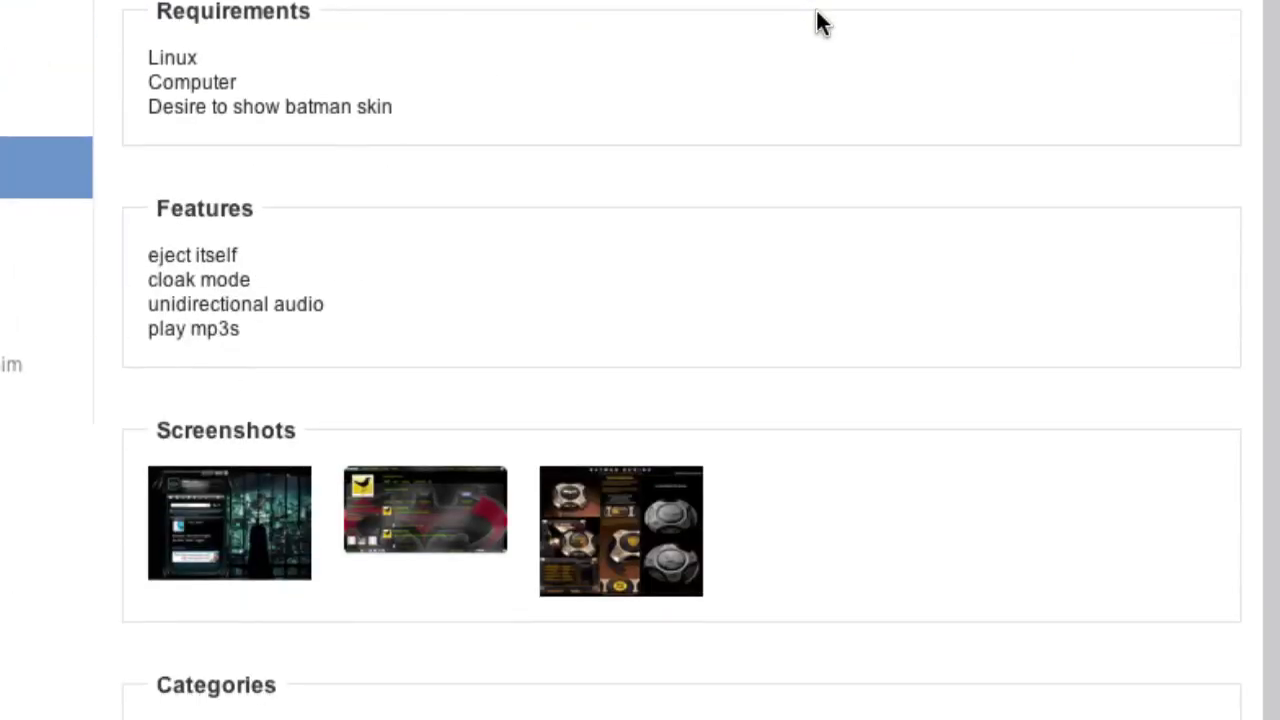
scroll(817, 15, up, 1)
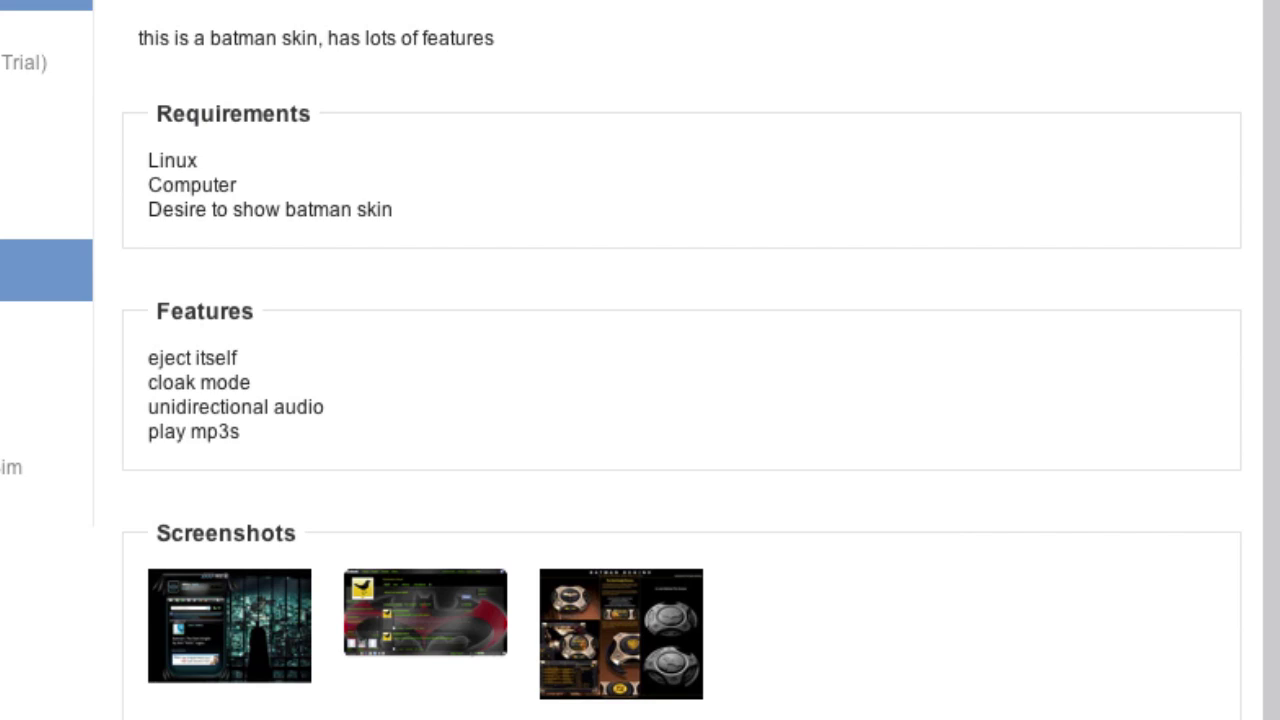
scroll(457, 114, up, 3)
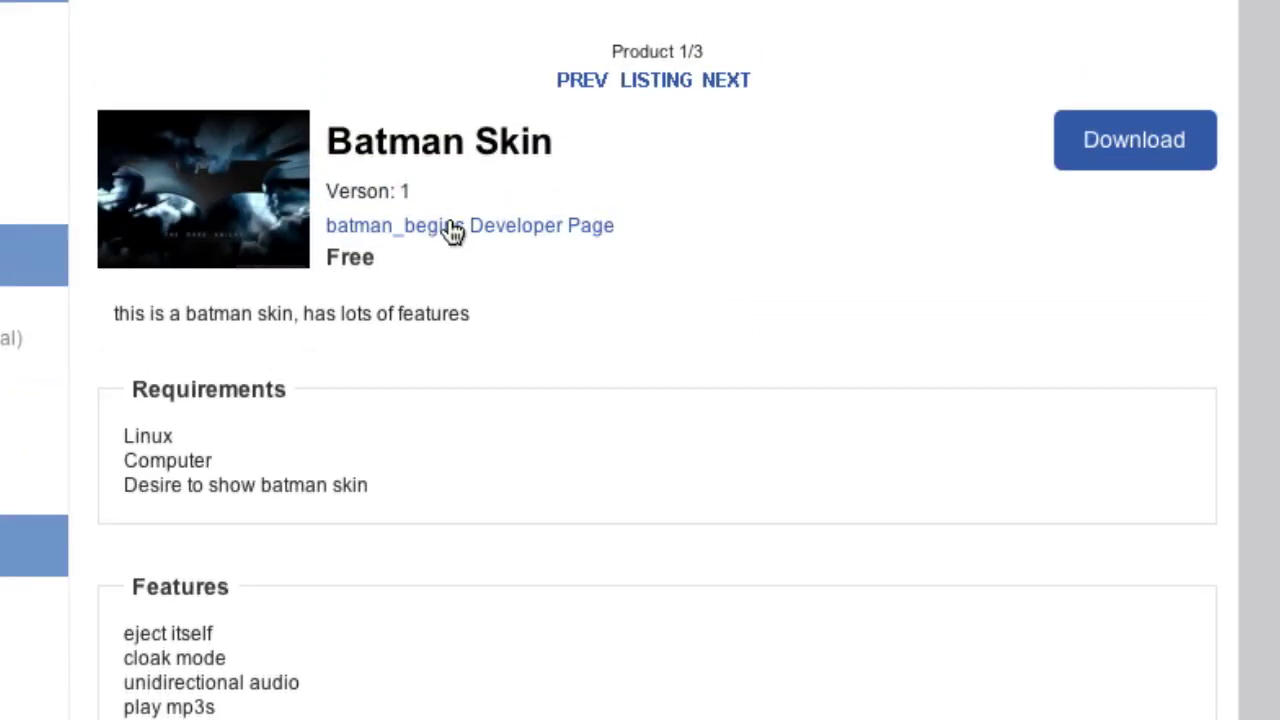
triple_click(437, 313)
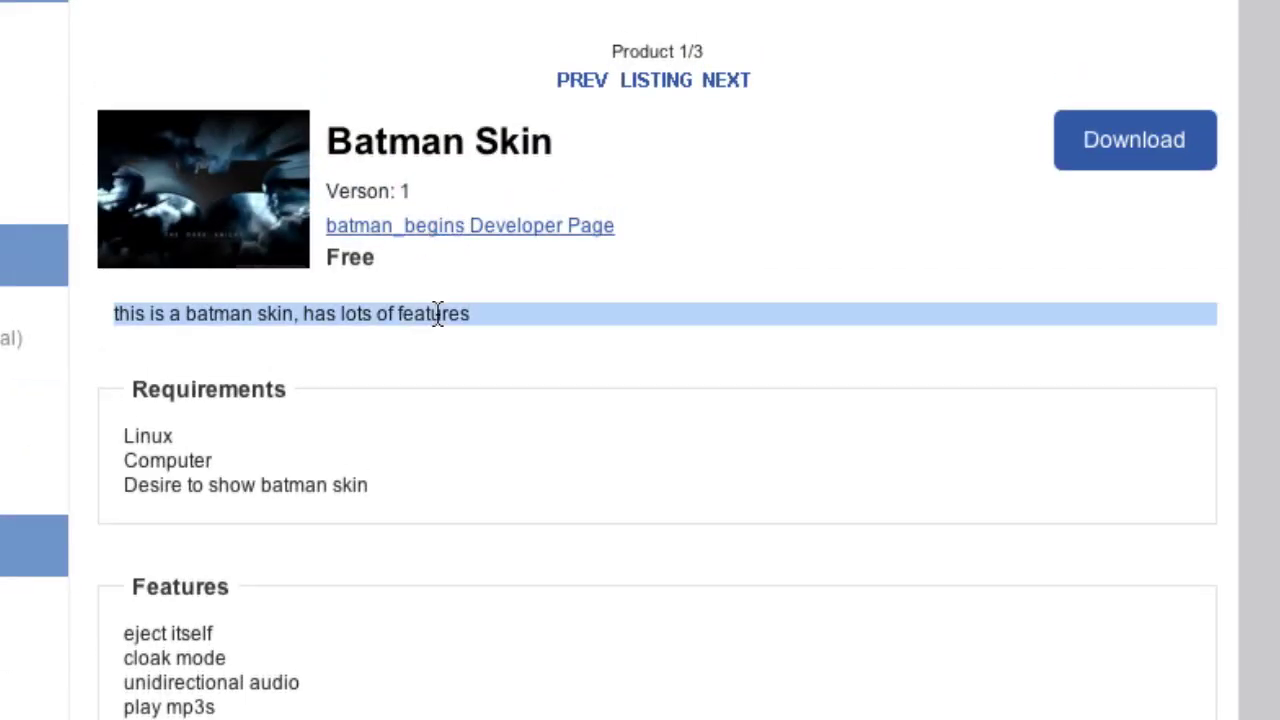
click(437, 313)
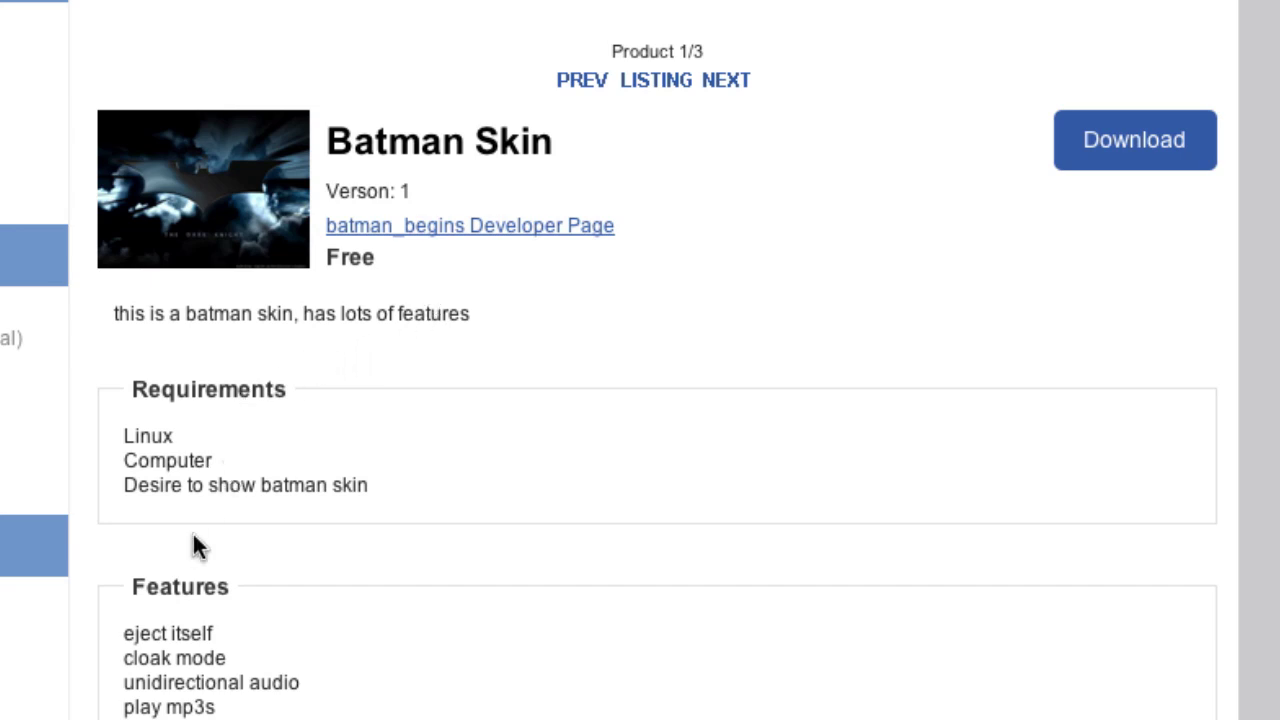
scroll(193, 534, down, 5)
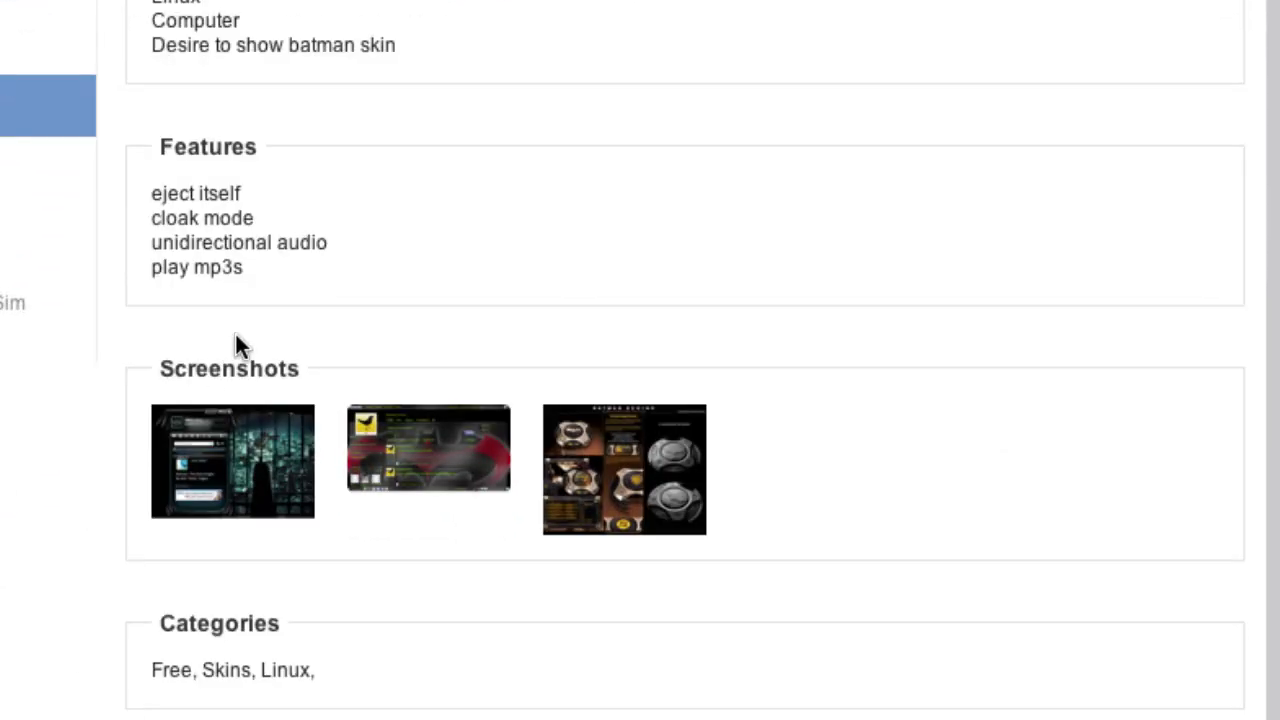
click(221, 456)
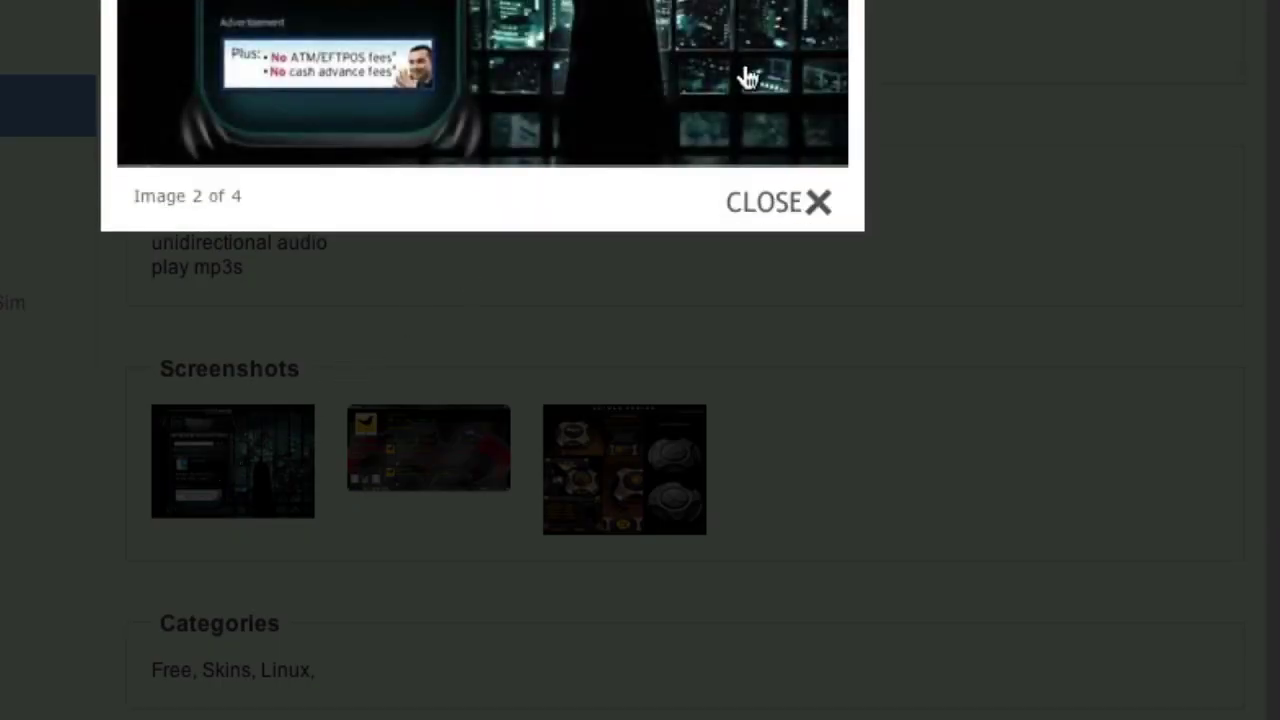
click(778, 202)
scroll(774, 206, down, 3)
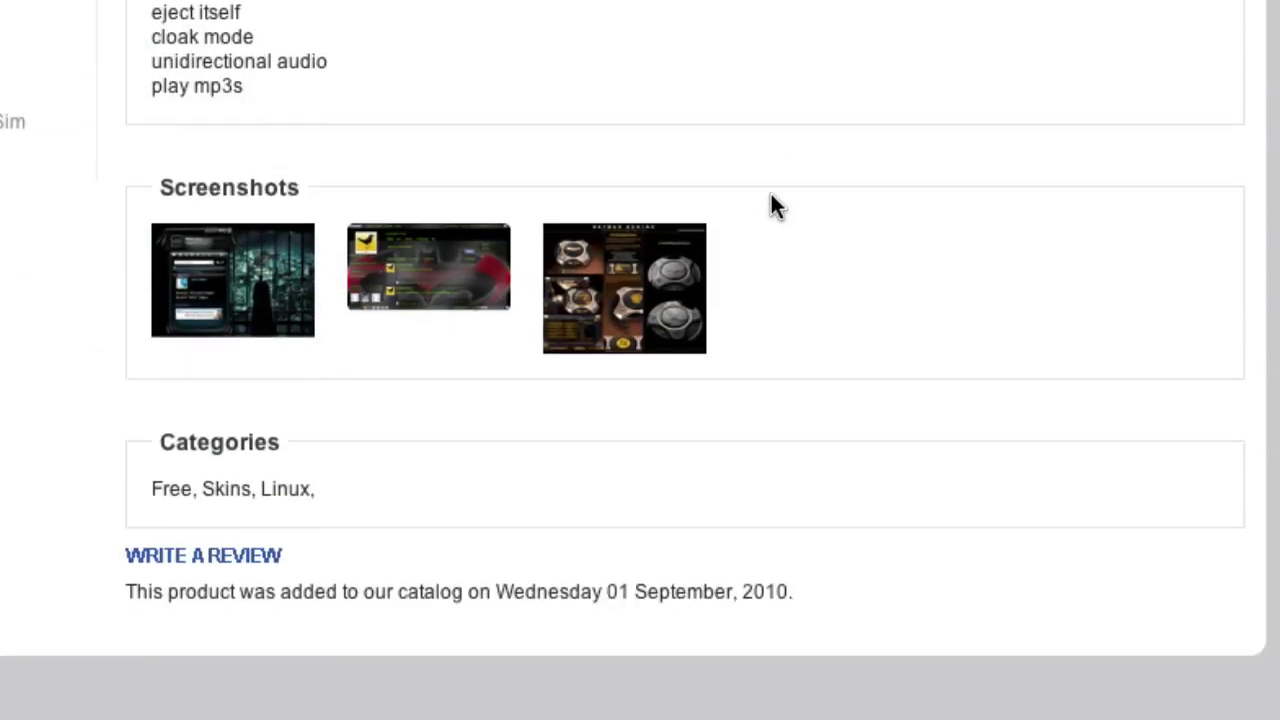
scroll(771, 196, up, 3)
In a new tab, open the MP3Car Auto App Mart forum and view its thread list.
key(ctrl+t)
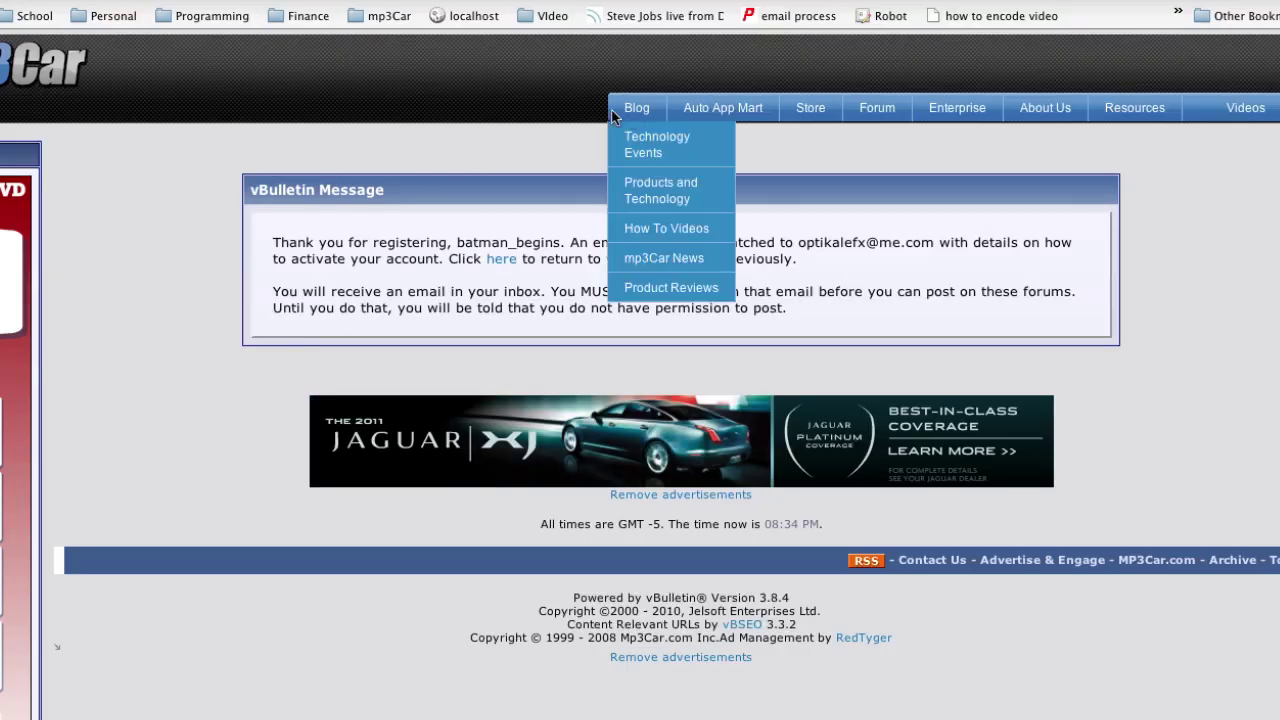
mouse_move(1055, 105)
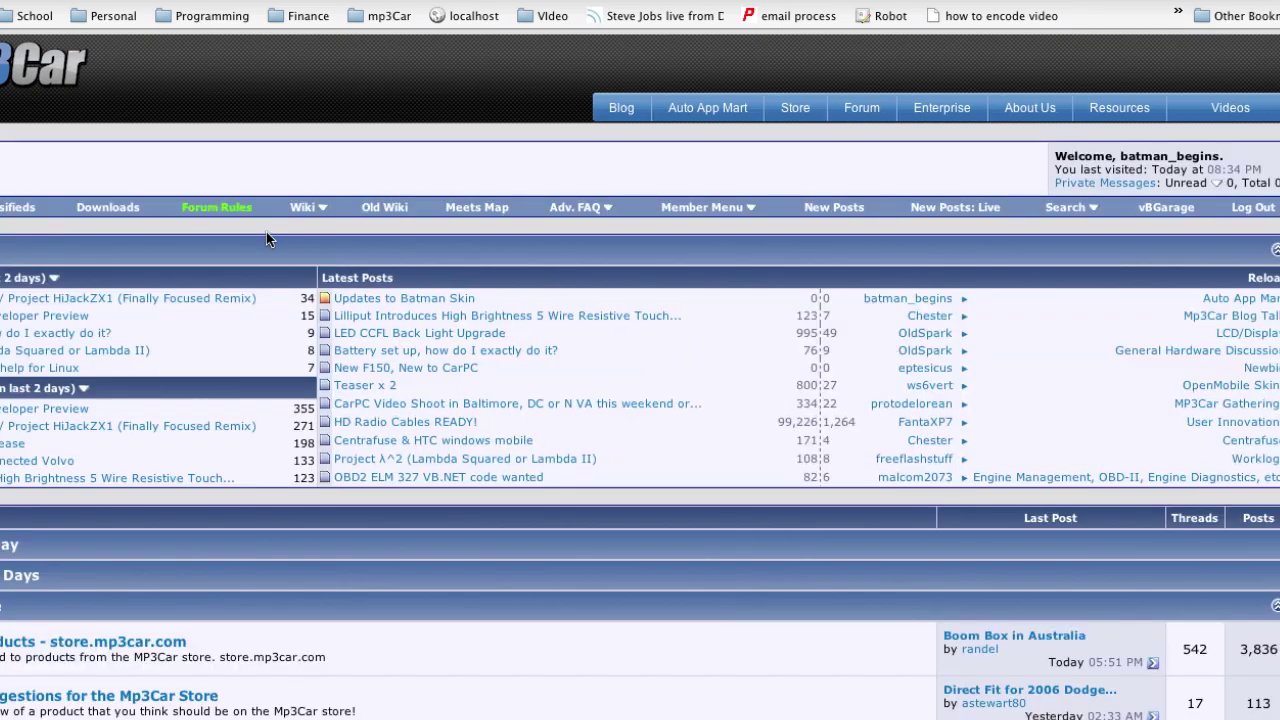
scroll(410, 121, down, 10)
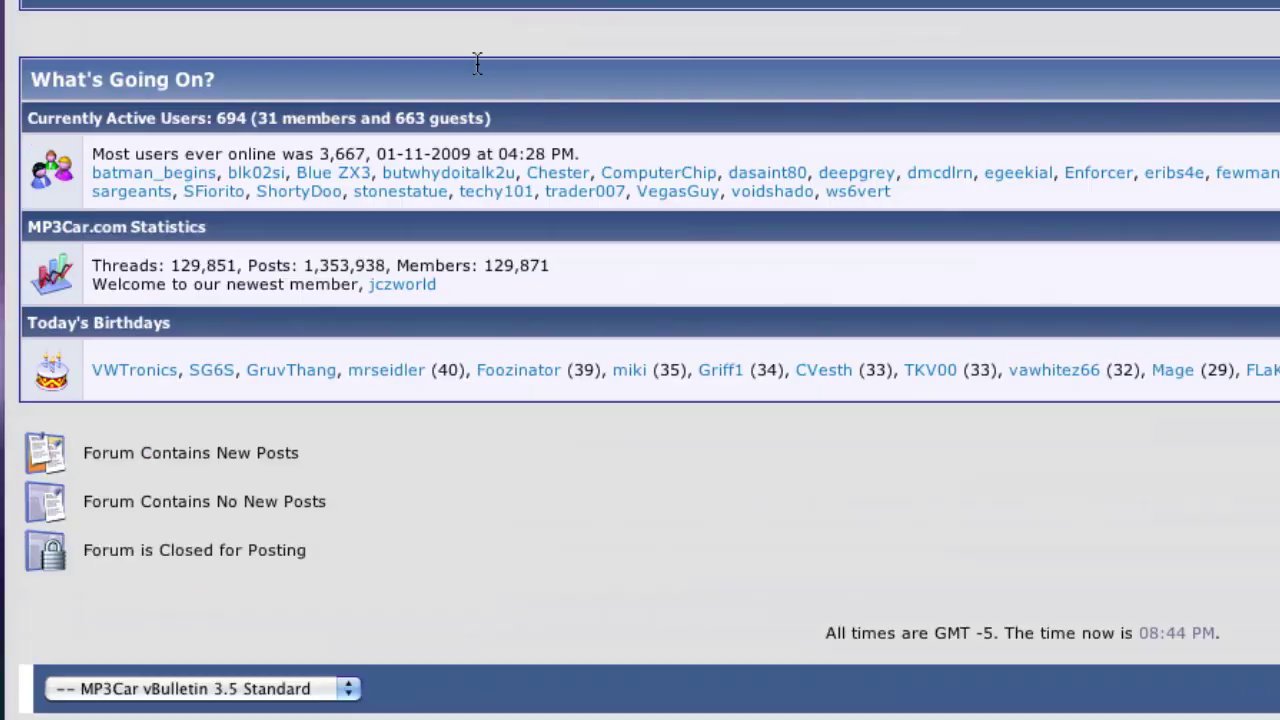
scroll(477, 55, up, 7)
click(206, 170)
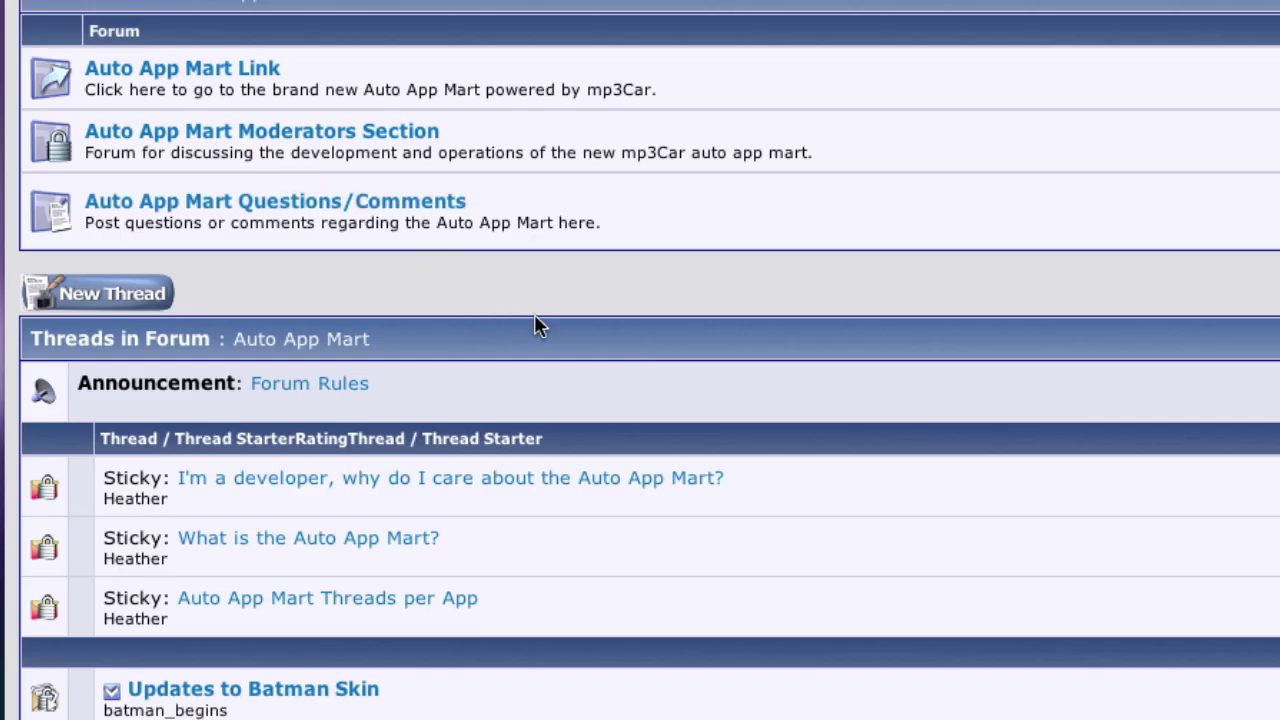
scroll(639, 330, down, 5)
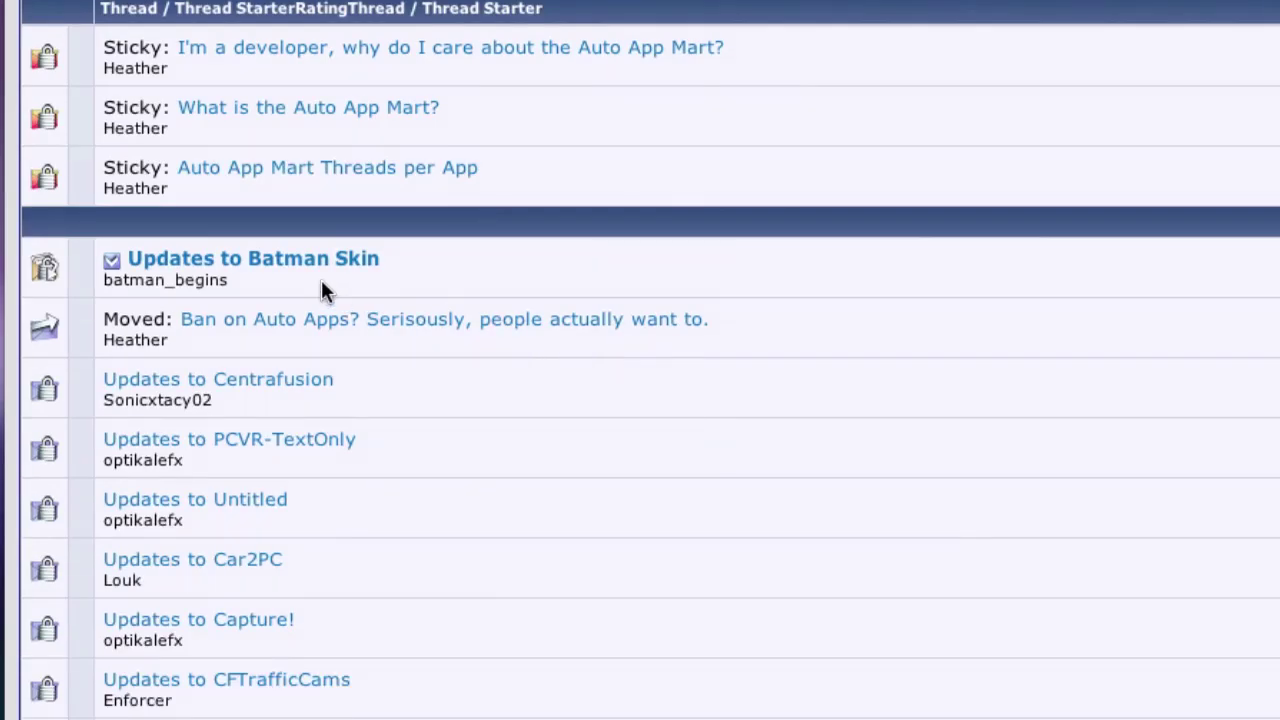
mouse_move(237, 280)
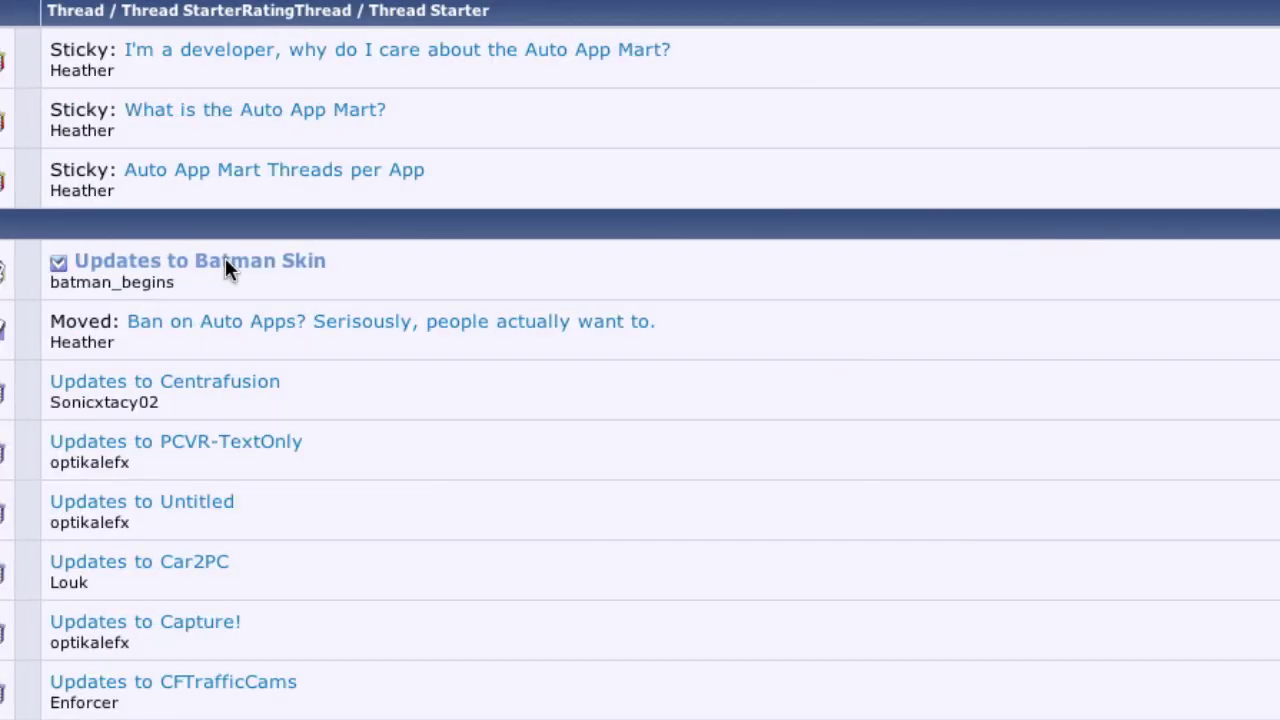
Open the Updates to Batman Skin thread and read through its first post and screenshots.
click(225, 262)
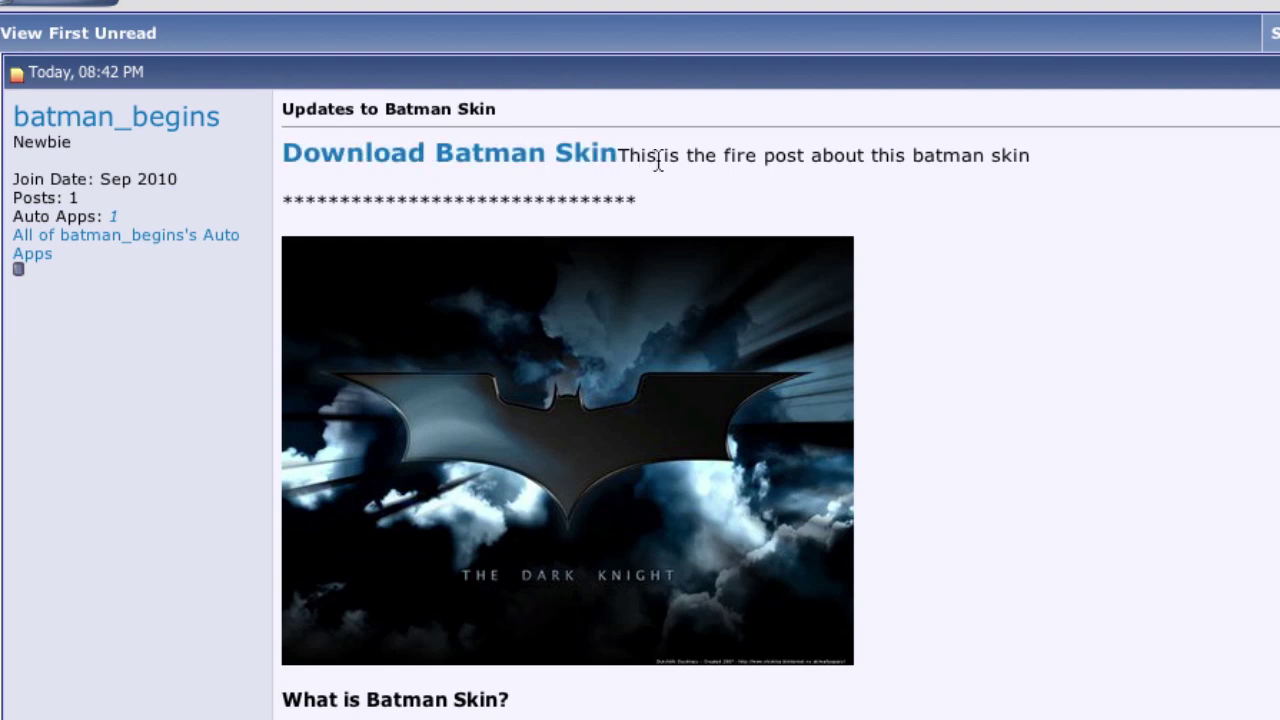
drag(678, 163, 1030, 170)
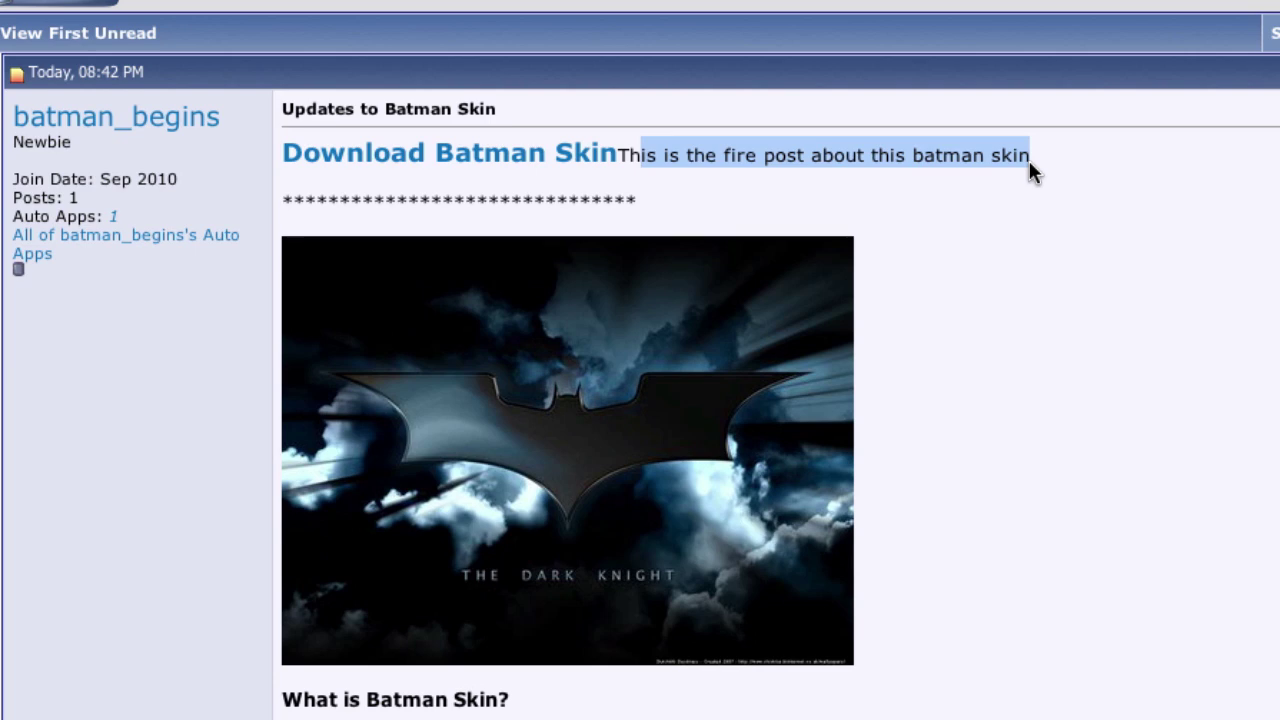
scroll(760, 251, down, 3)
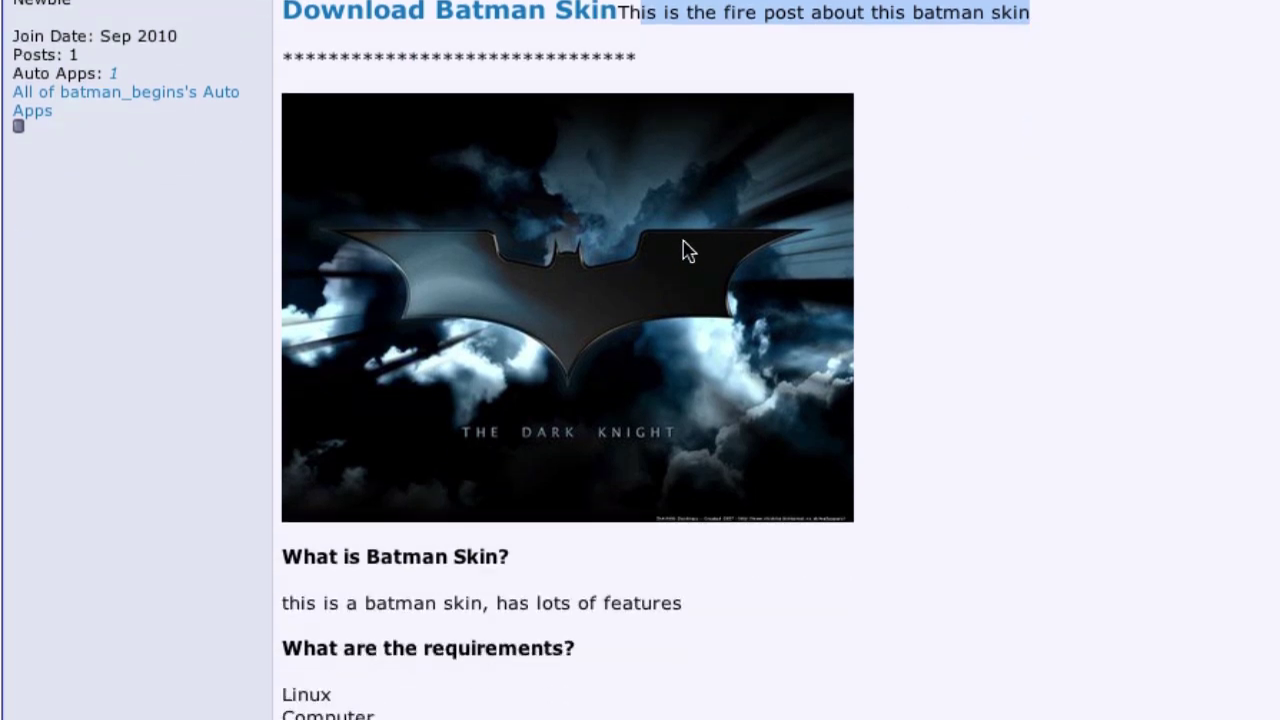
scroll(688, 251, down, 8)
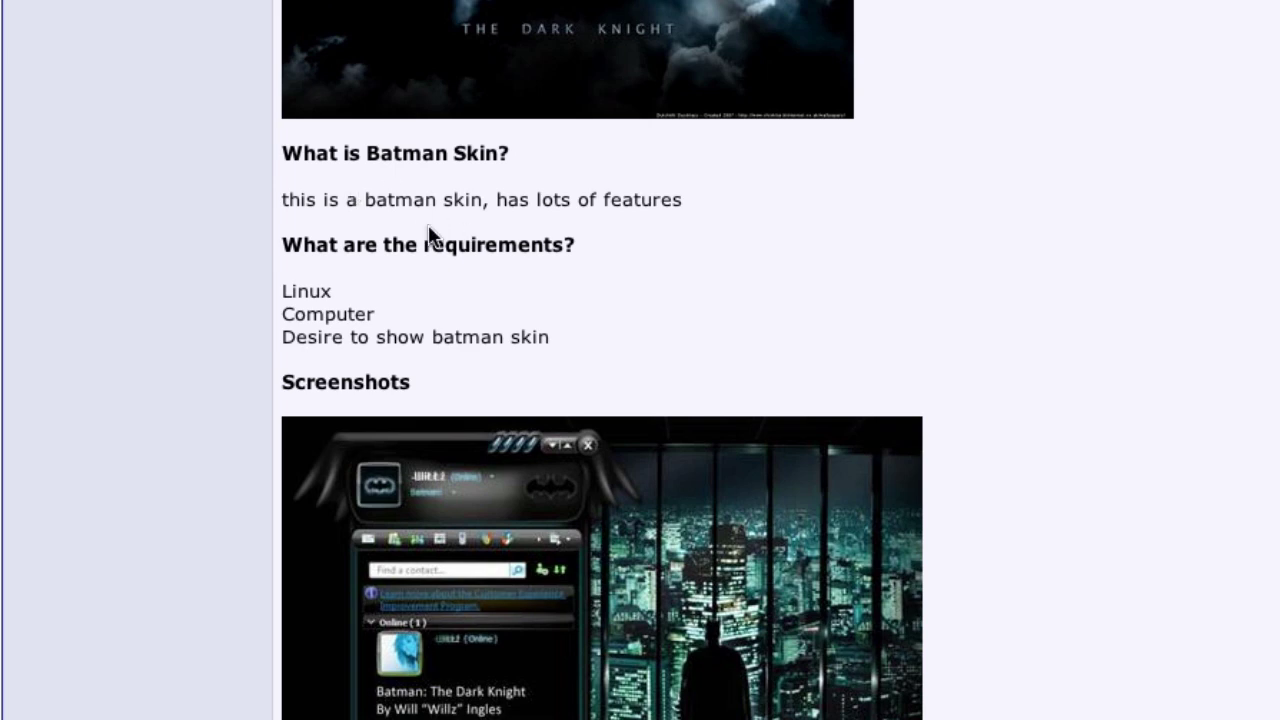
scroll(366, 268, down, 6)
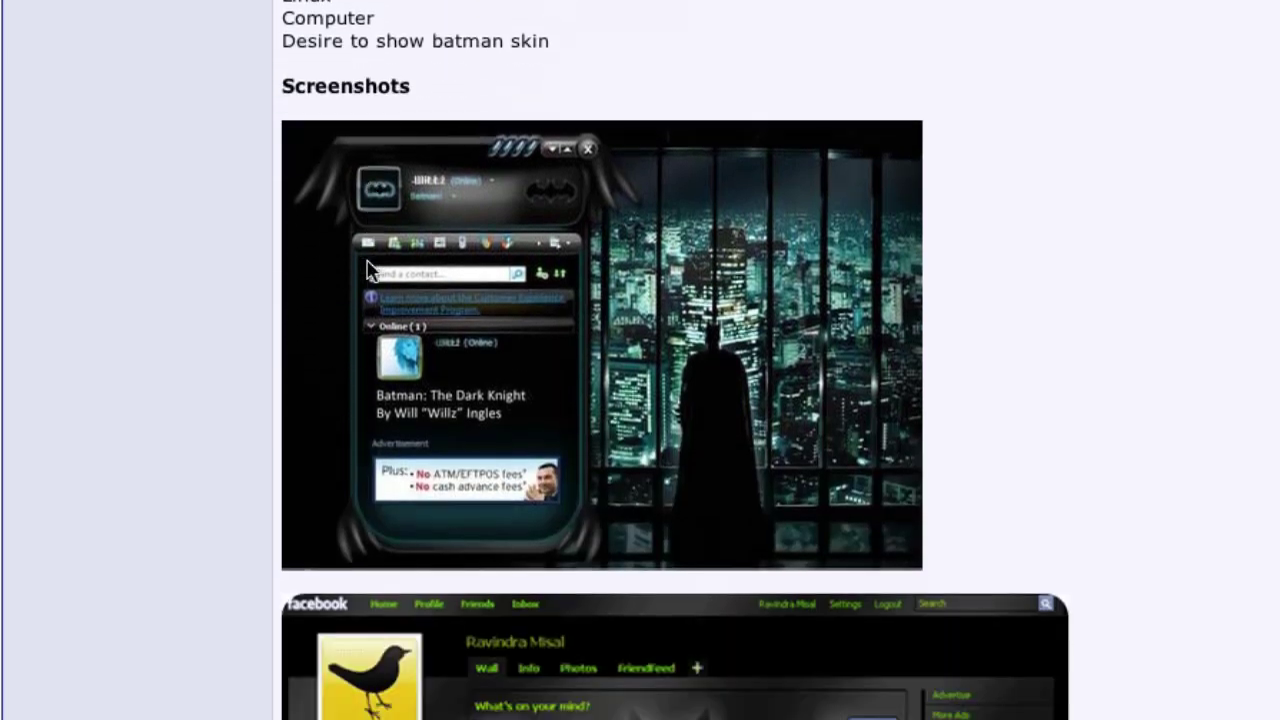
scroll(370, 266, down, 18)
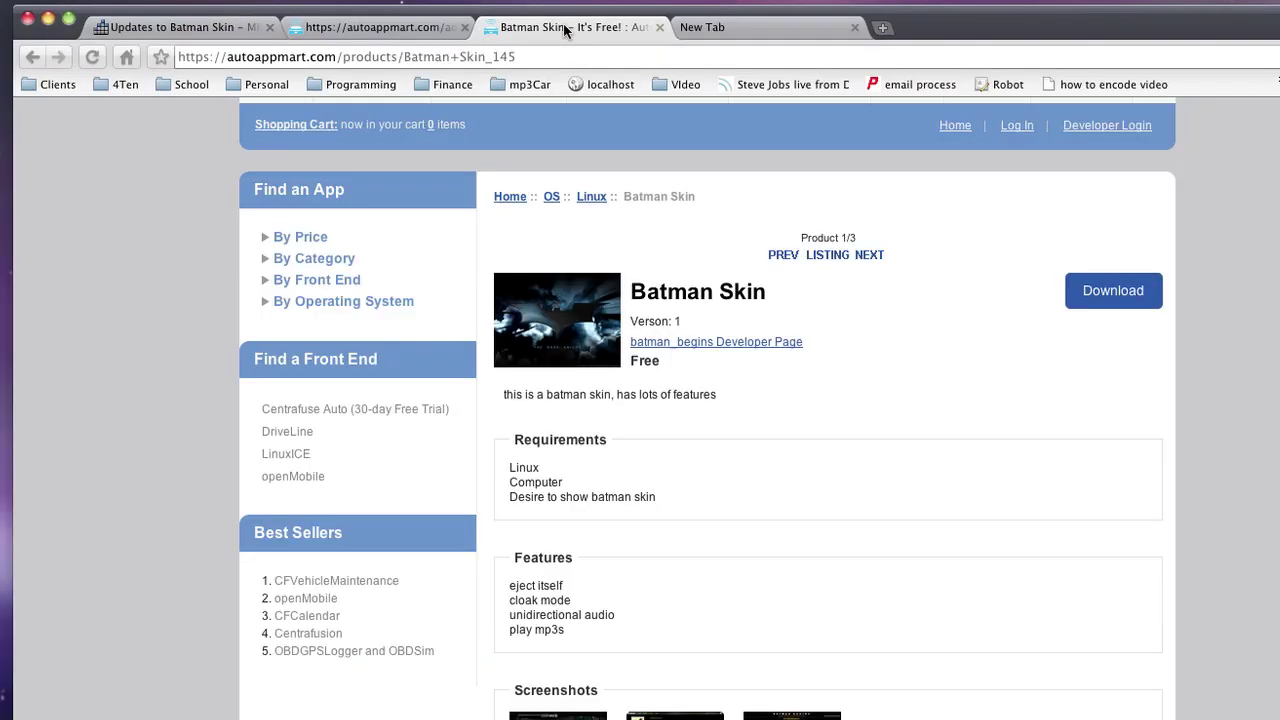
In the Batman Skin edit form, append 'This is changed.' to the description.
click(400, 30)
scroll(516, 373, down, 3)
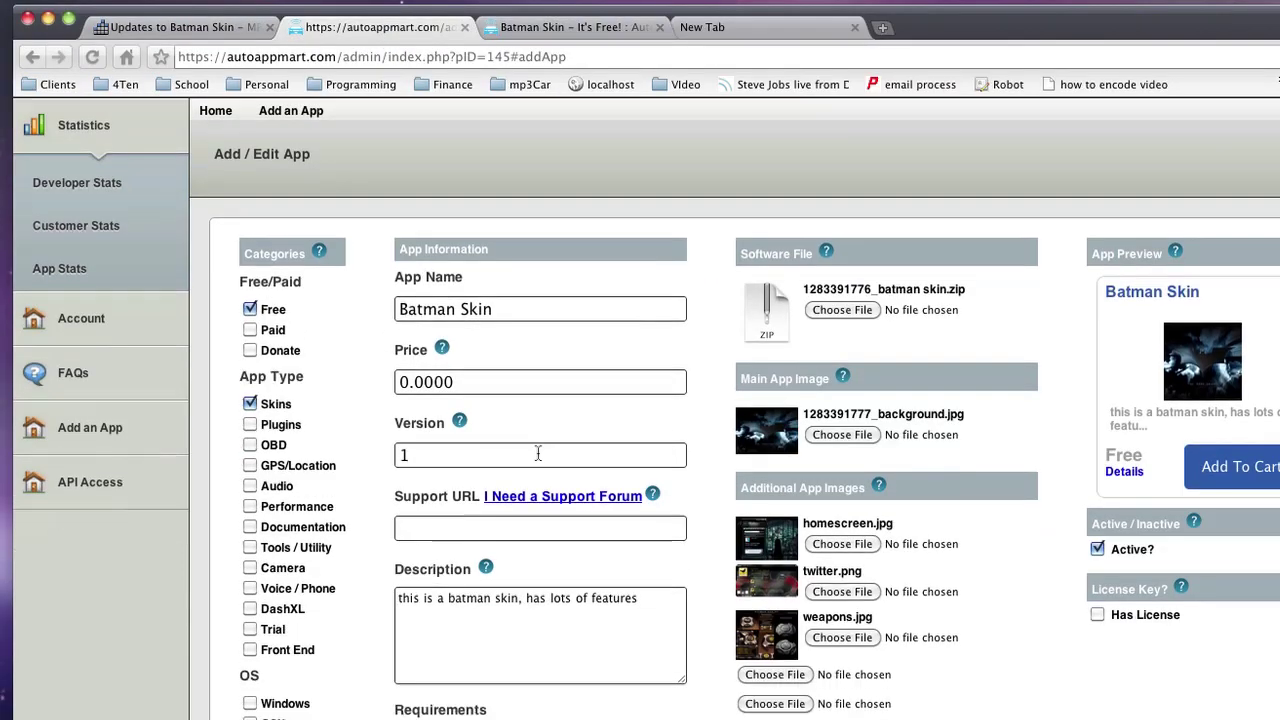
click(648, 534)
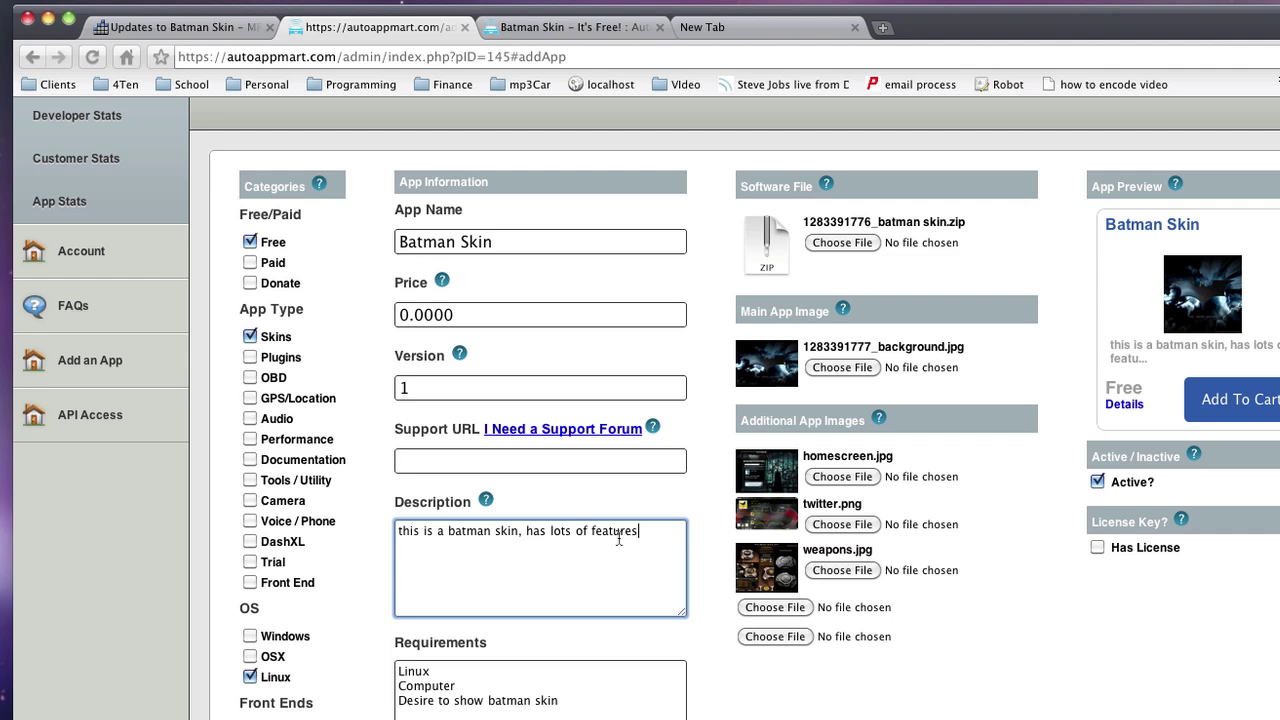
text(.Descrio)
key(BackSpace)
key(BackSpace)
key(BackSpace)
key(BackSpace)
key(BackSpace)
key(BackSpace)
key(BackSpace)
text(This is changed.)
Add Windows to the requirements and save the app update.
click(627, 708)
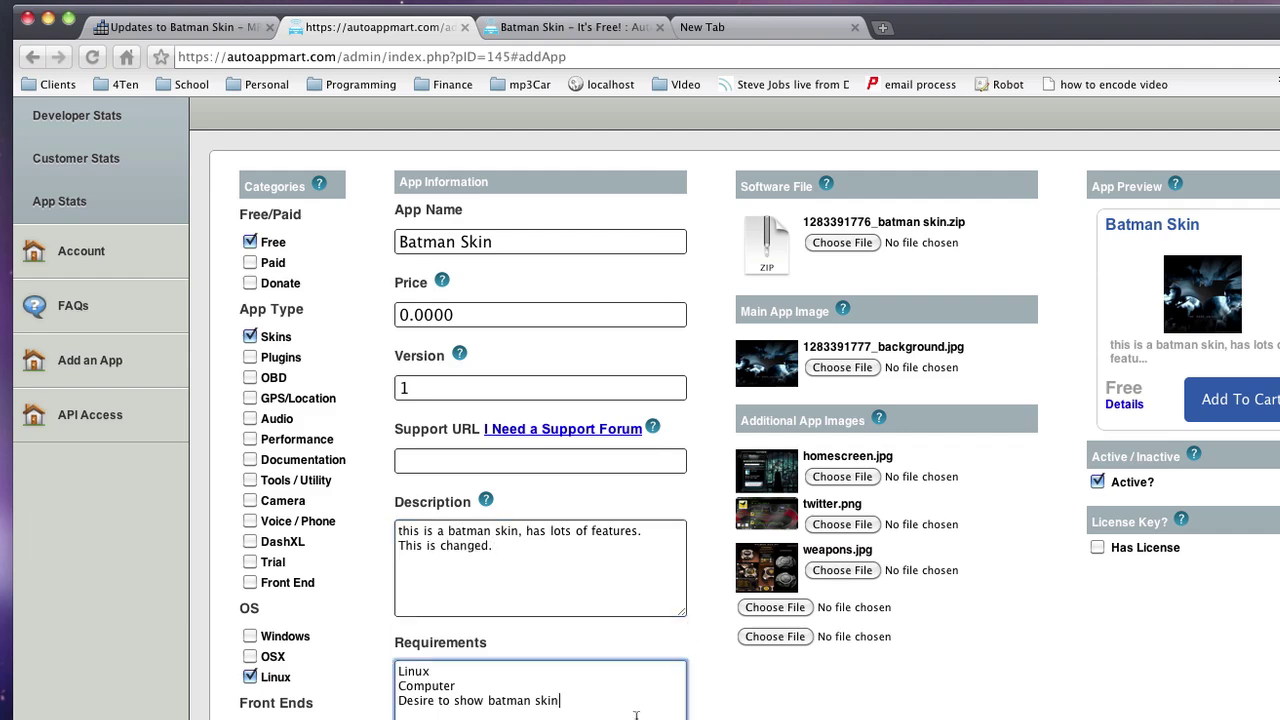
text(Windows)
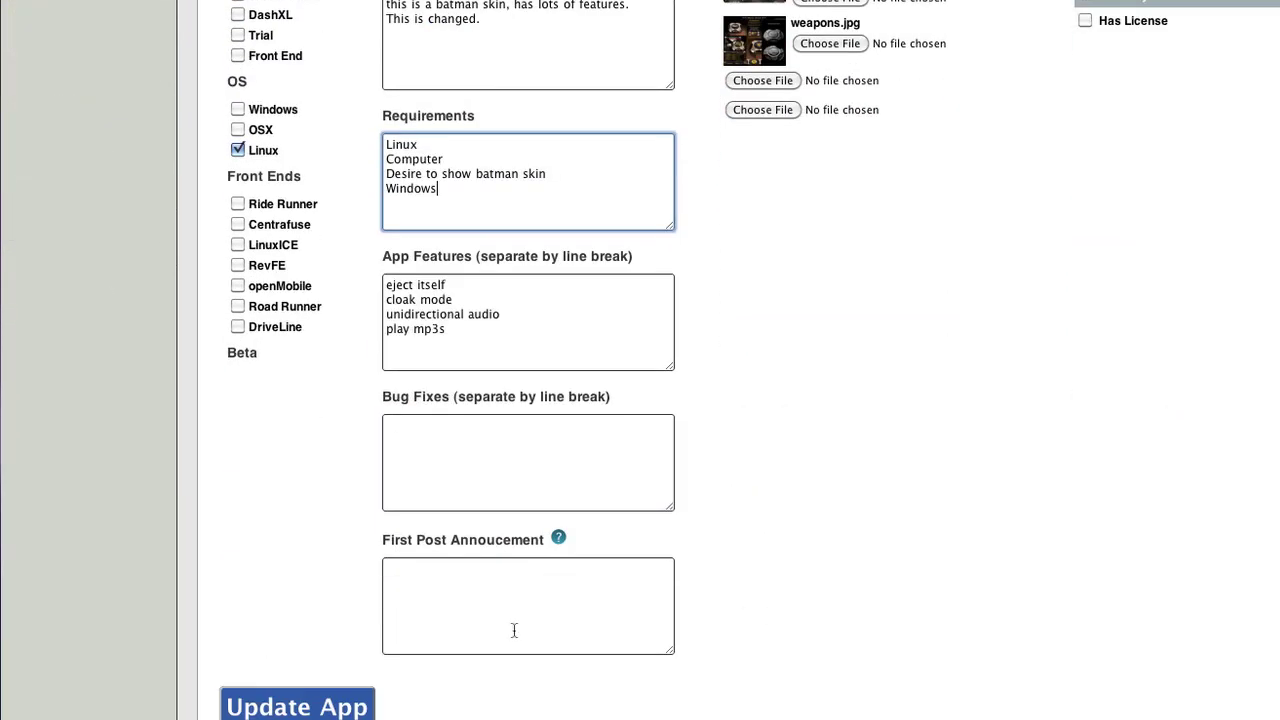
click(330, 706)
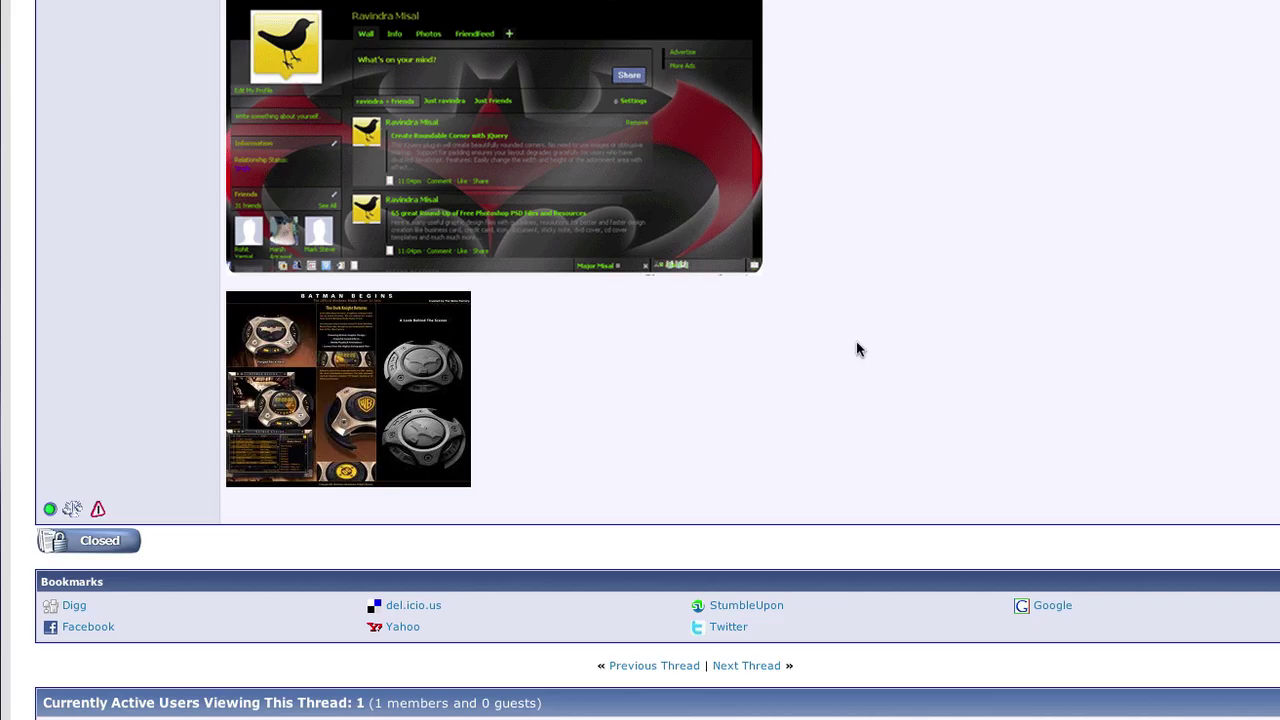
Reload the forum thread and select 'Windows' in the new 'Updates to Batman Skin' post.
key(F5)
scroll(859, 334, down, 10)
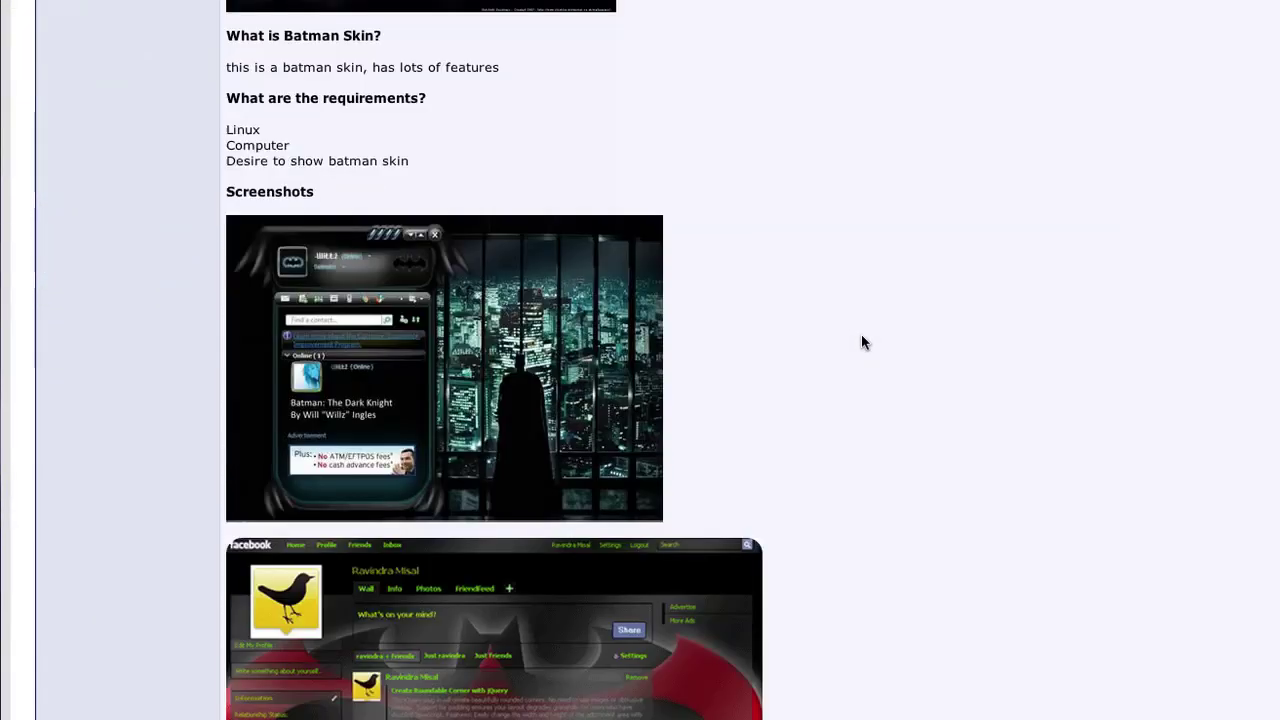
scroll(861, 335, down, 10)
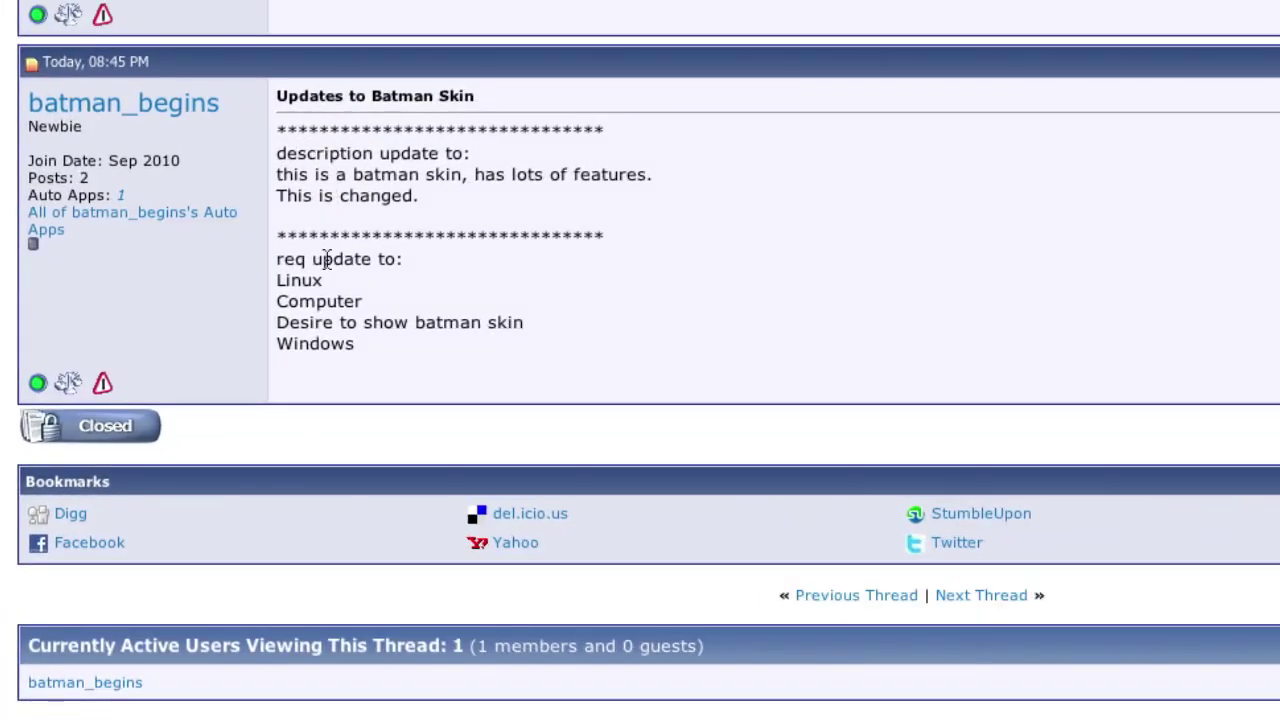
double_click(333, 347)
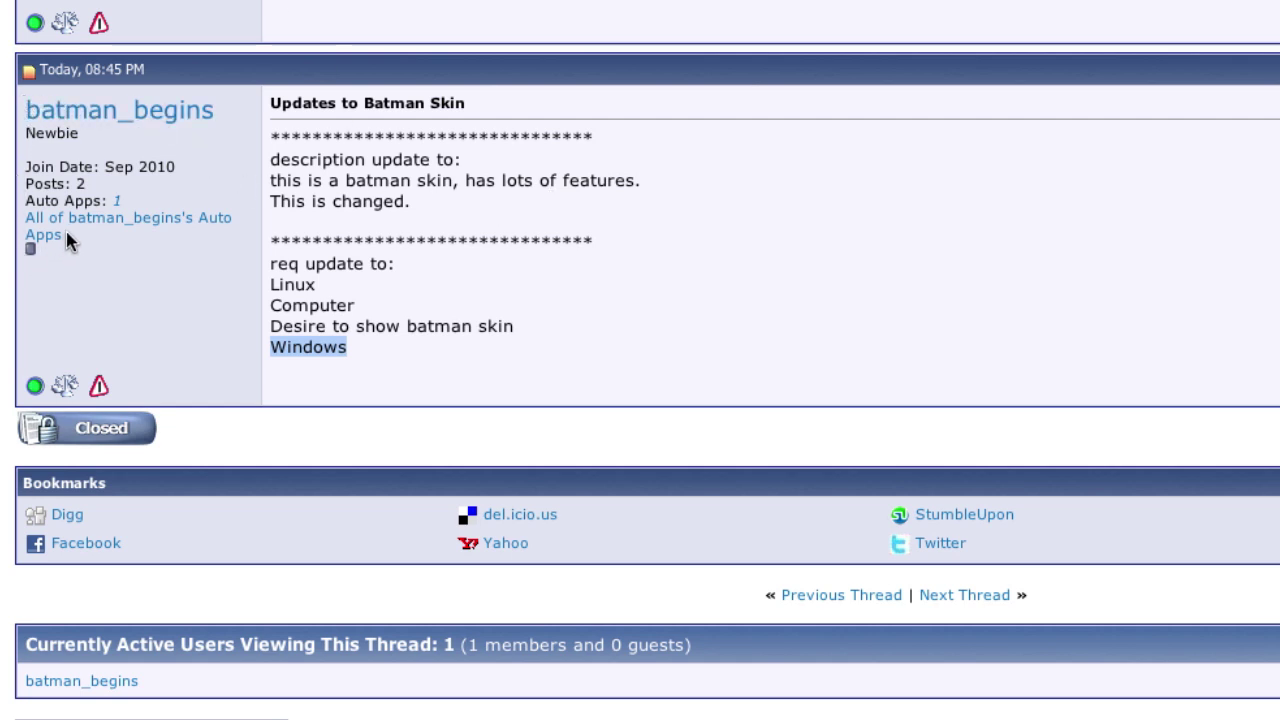
Follow the forum post's 'All of the developer's Auto Apps' link to the Developer Profile page.
click(139, 218)
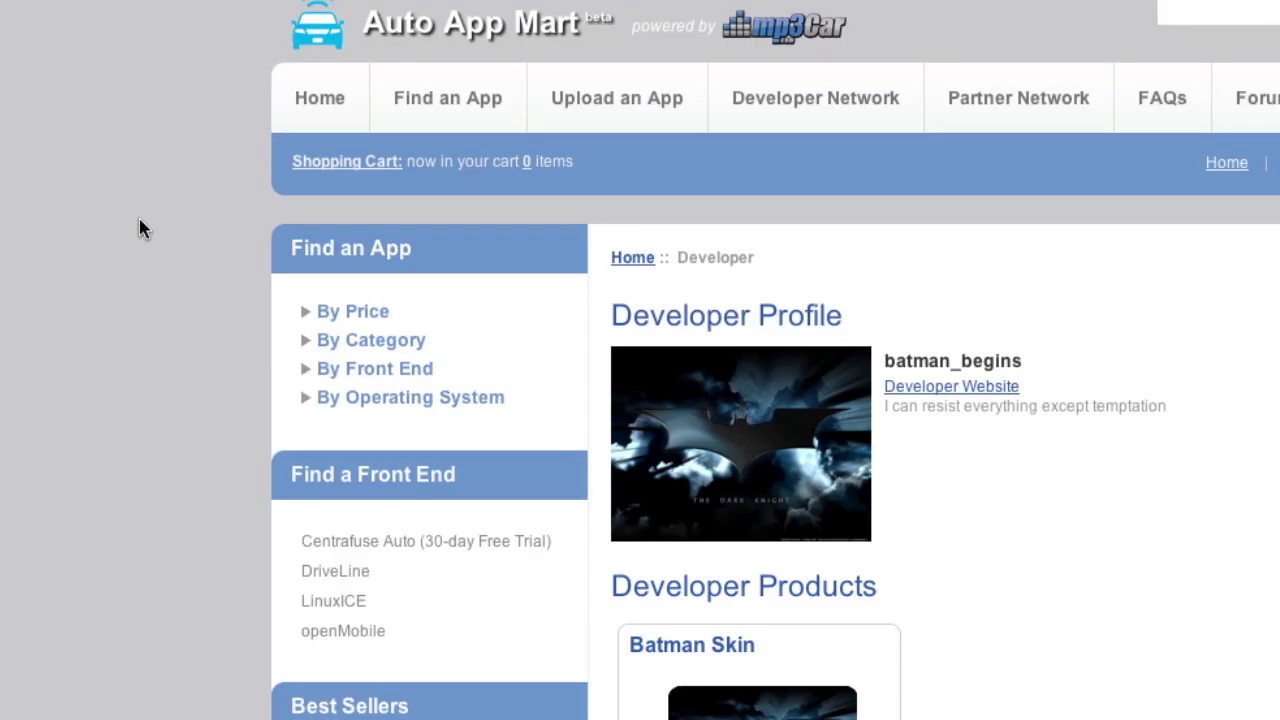